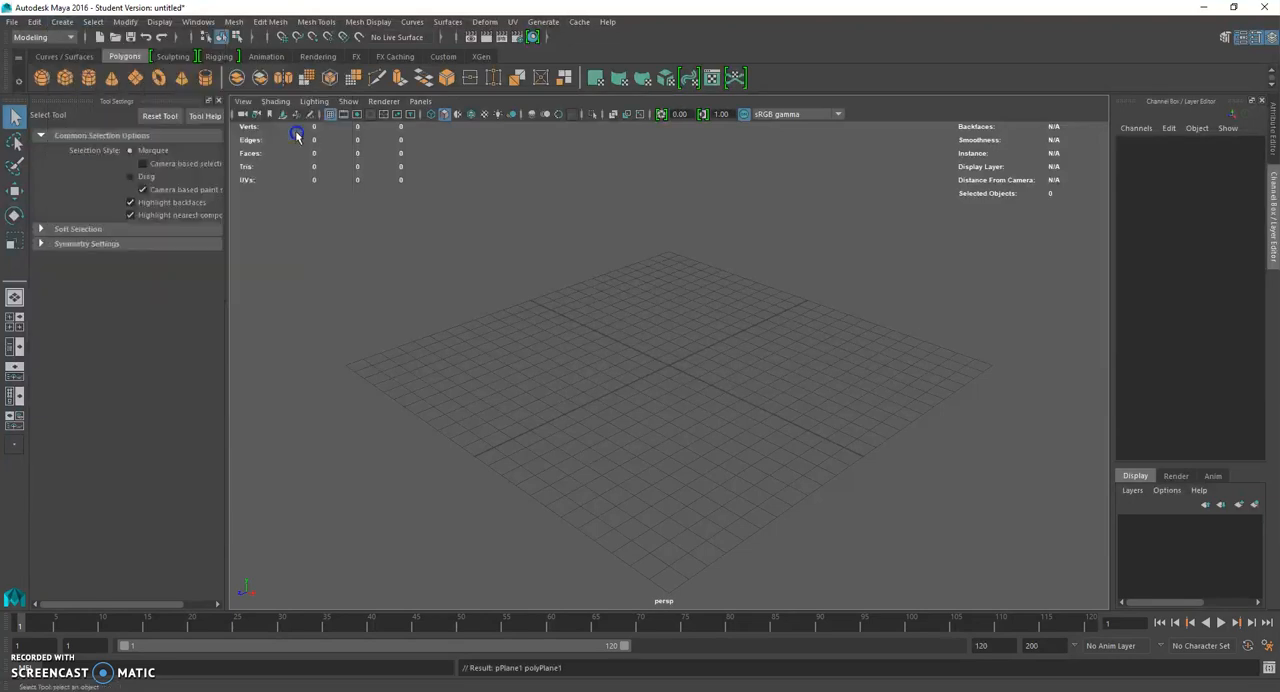
# - Create a polygon pipe primitive at the origin and scale it uniformly to about 4.323
pyautogui.hotkey('ctrl', 'z')
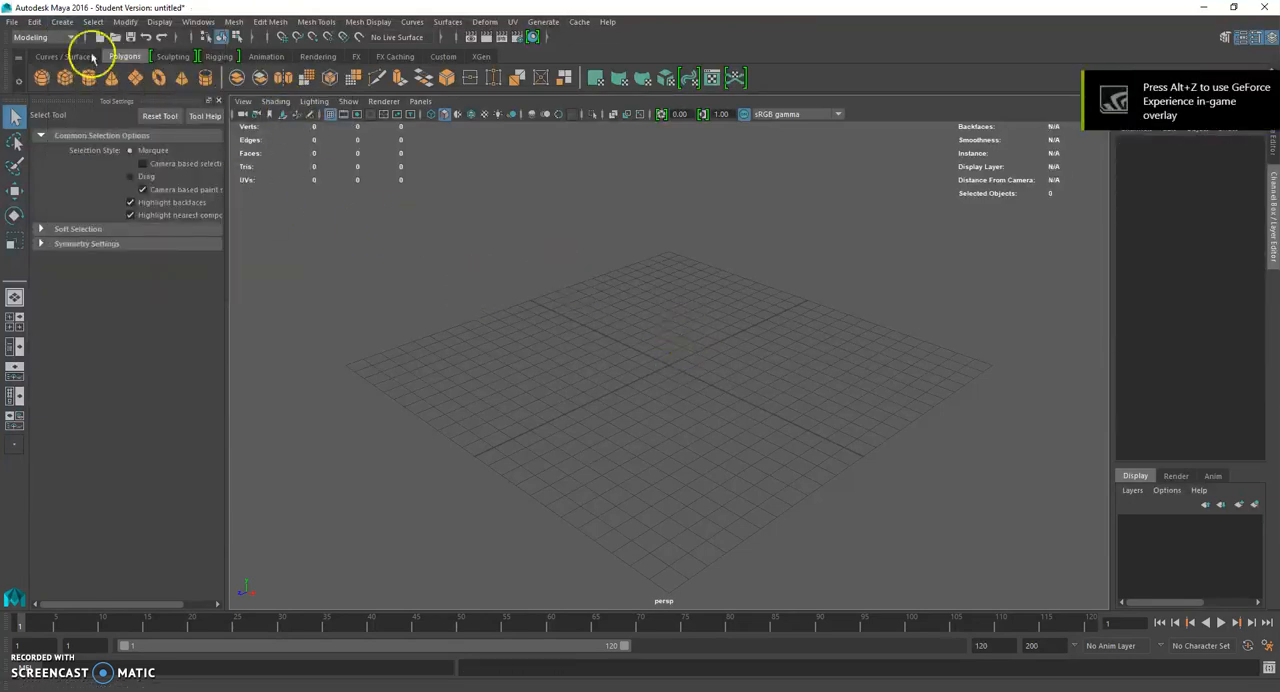
pyautogui.click(62, 21)
pyautogui.moveTo(128, 70)
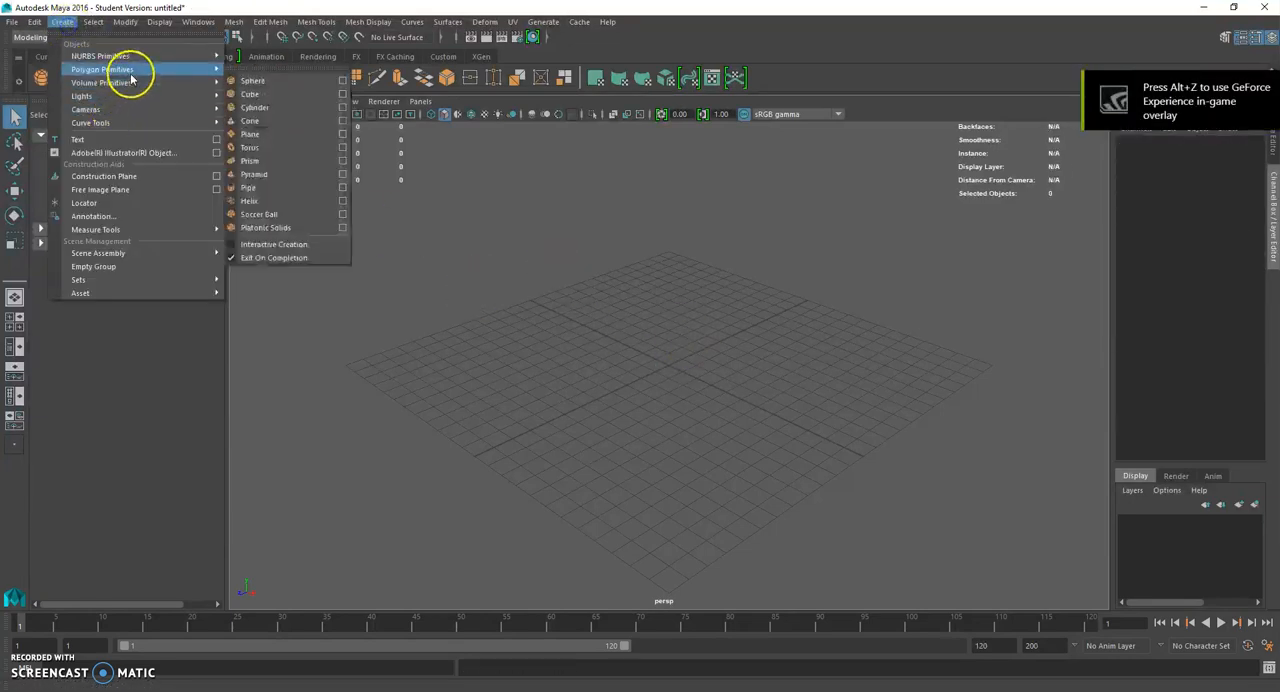
pyautogui.click(301, 189)
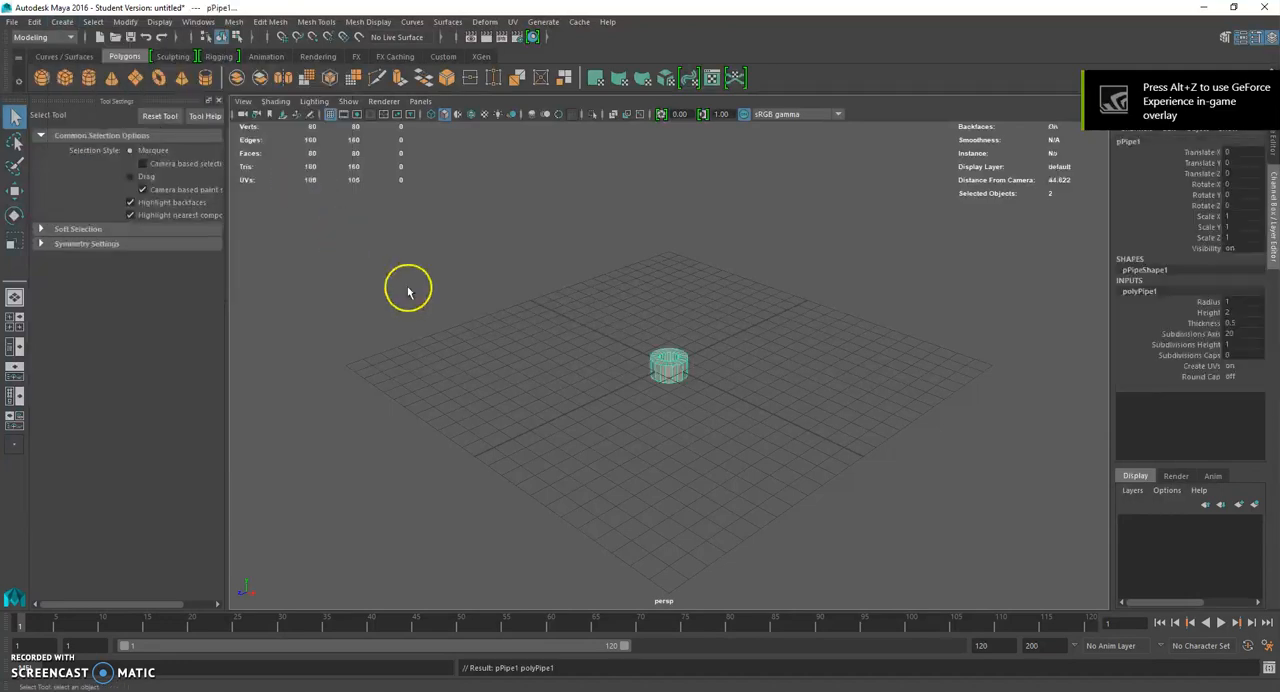
pyautogui.click(15, 241)
pyautogui.scroll(3, 692, 398)
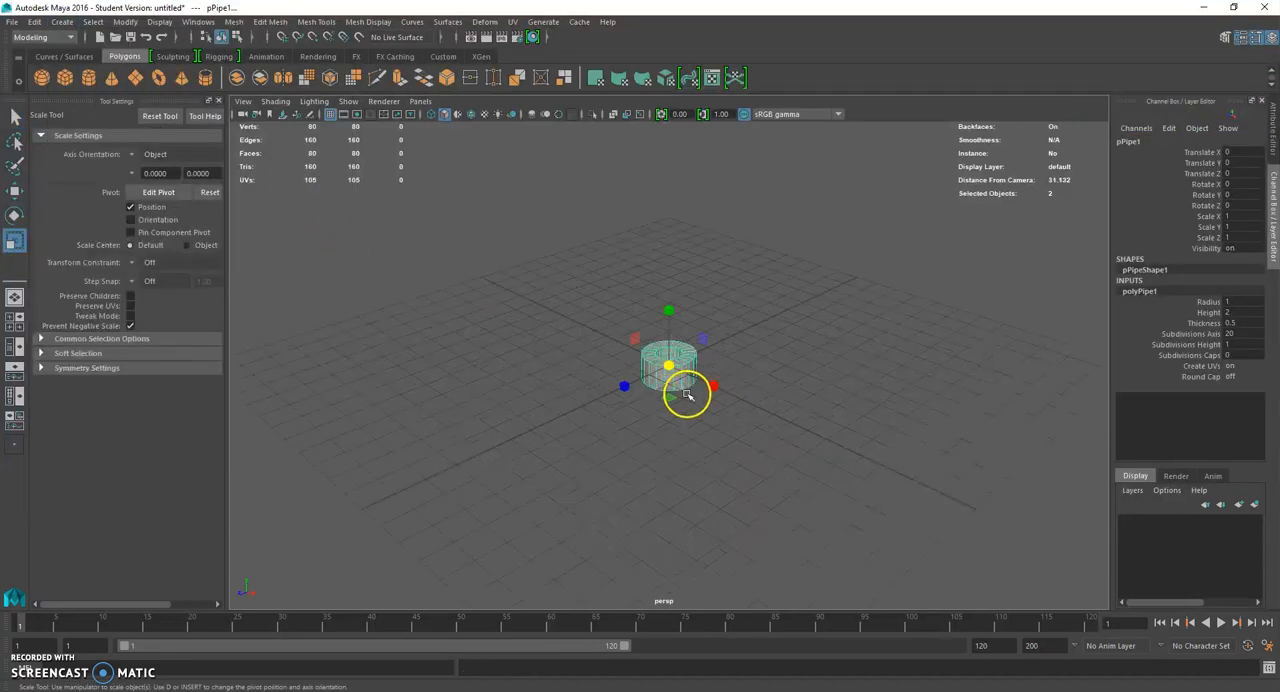
pyautogui.moveTo(738, 374); pyautogui.dragTo(811, 380, button='middle')
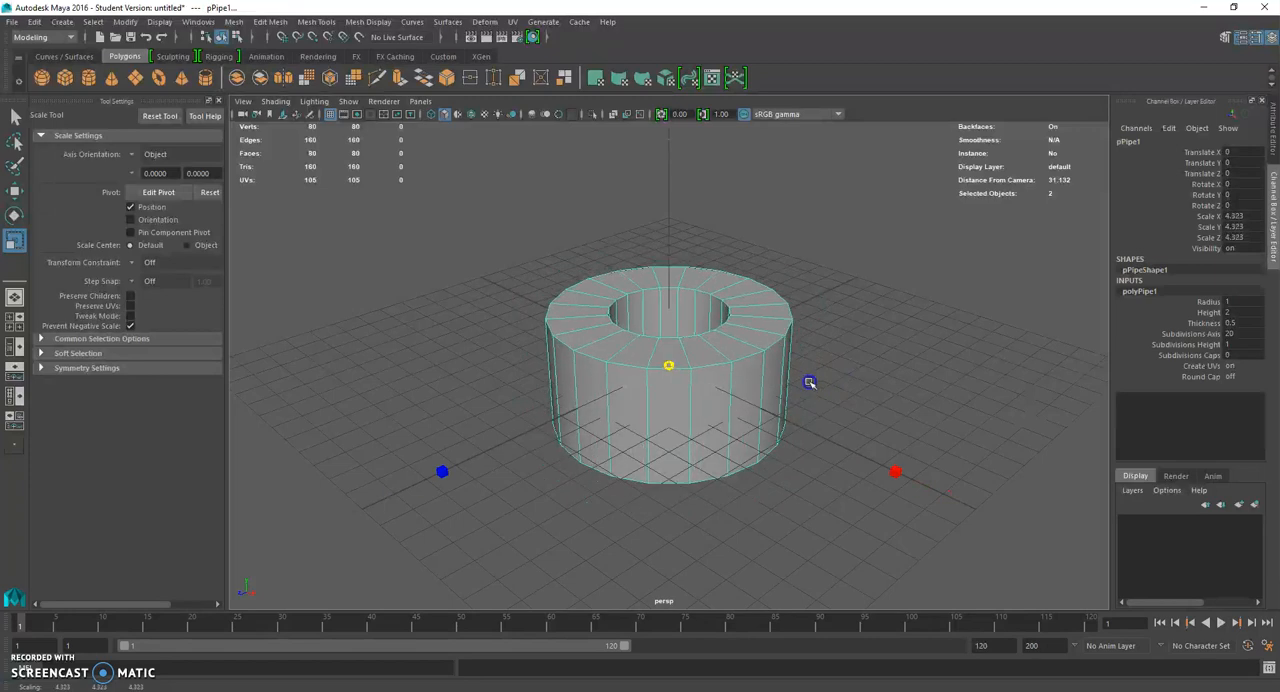
# - Rotate the pipe 90 degrees about the X axis so it stands upright like a wheel
pyautogui.click(15, 215)
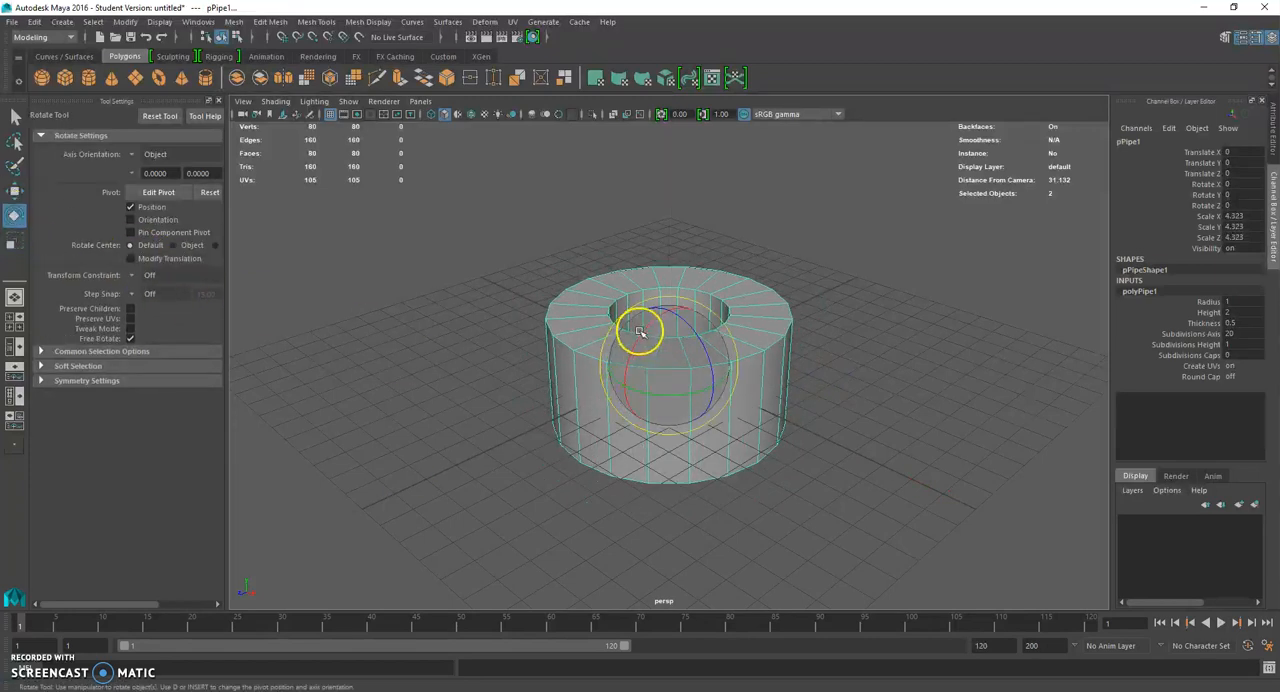
pyautogui.moveTo(640, 326); pyautogui.dragTo(642, 370)
pyautogui.write('90')
pyautogui.press('Return')
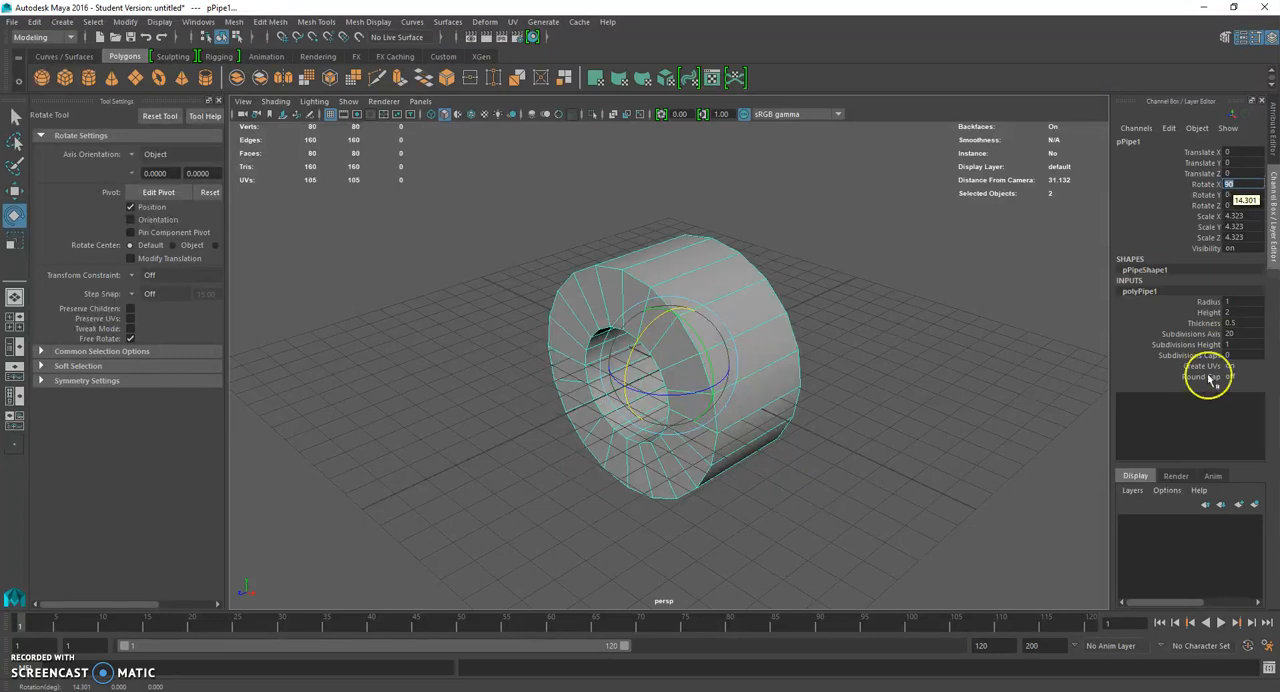
# - Set the pipe's thickness to 0.3
pyautogui.click(1240, 323)
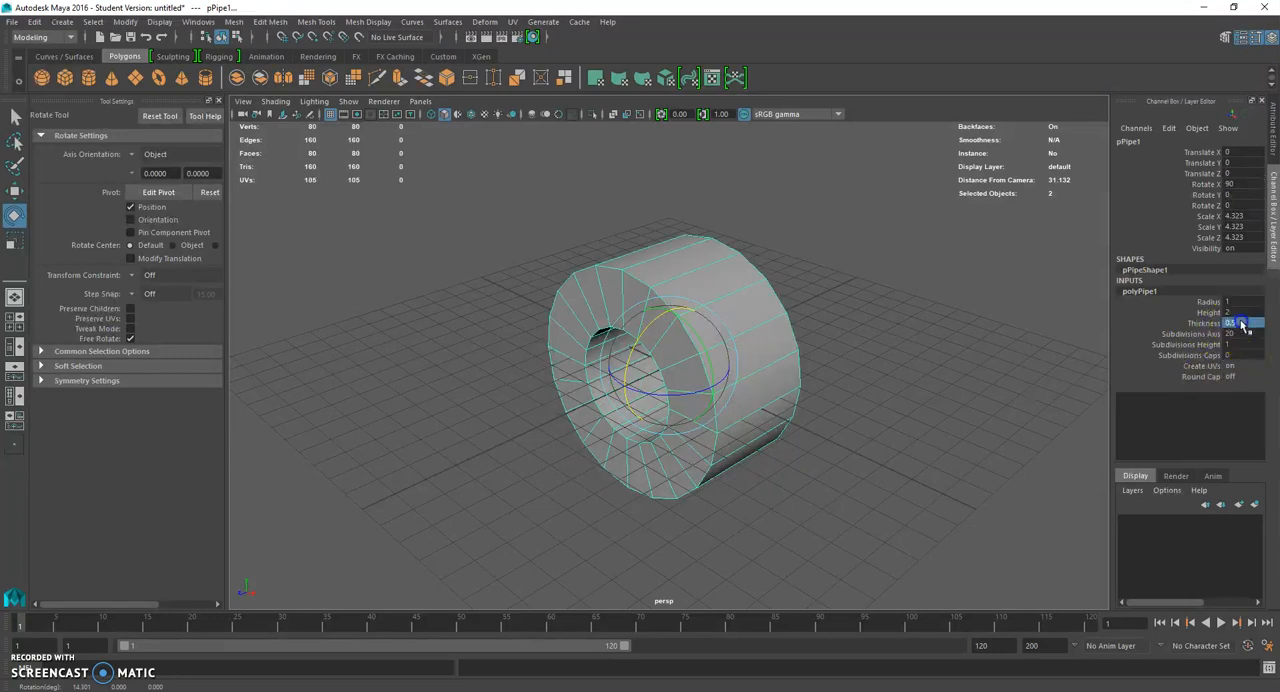
pyautogui.write('0.3')
pyautogui.press('Return')
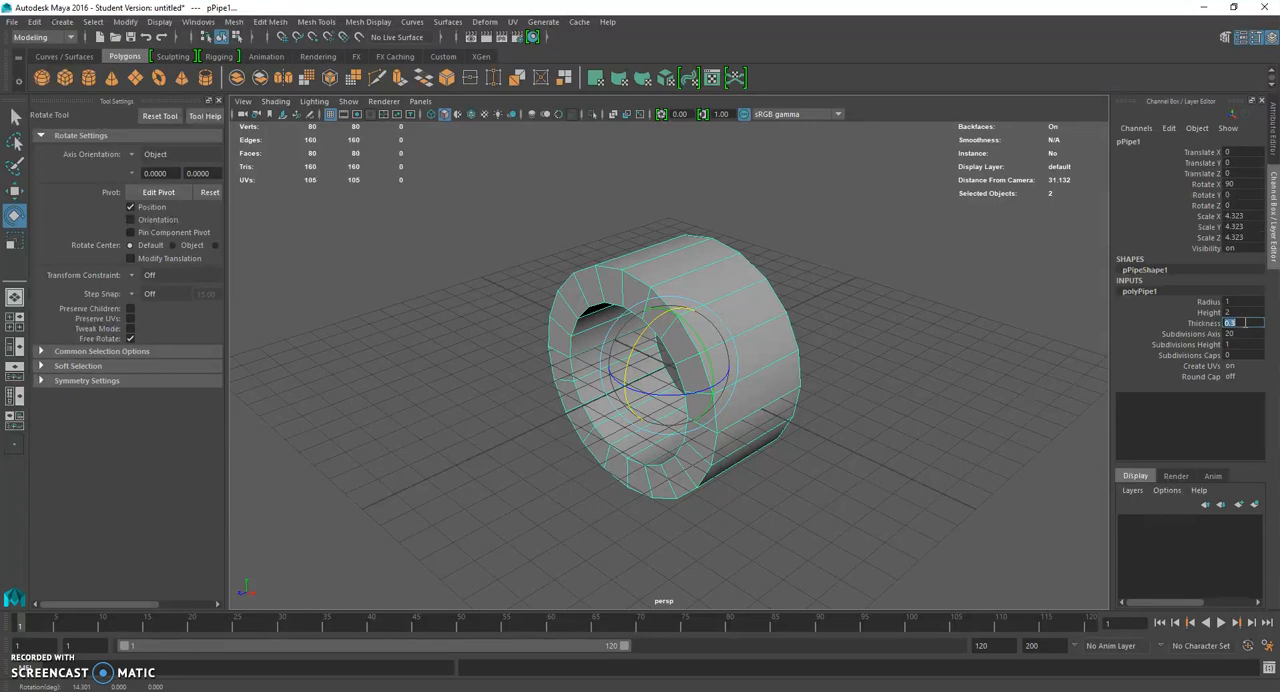
# - Set the pipe's height subdivisions to 2, adding an edge loop around the middle of its width
pyautogui.keyDown('alt'); pyautogui.moveTo(866, 317); pyautogui.dragTo(709, 352); pyautogui.keyUp('alt')
pyautogui.click(877, 380)
pyautogui.click(709, 349)
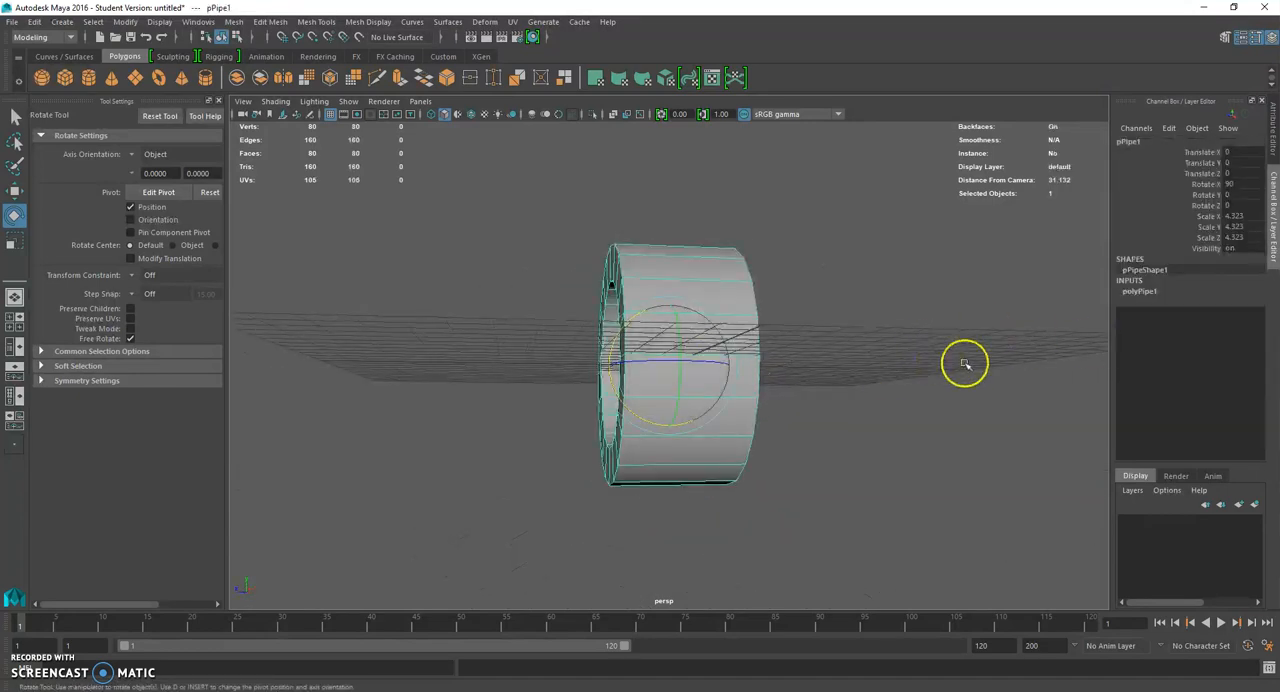
pyautogui.click(1137, 292)
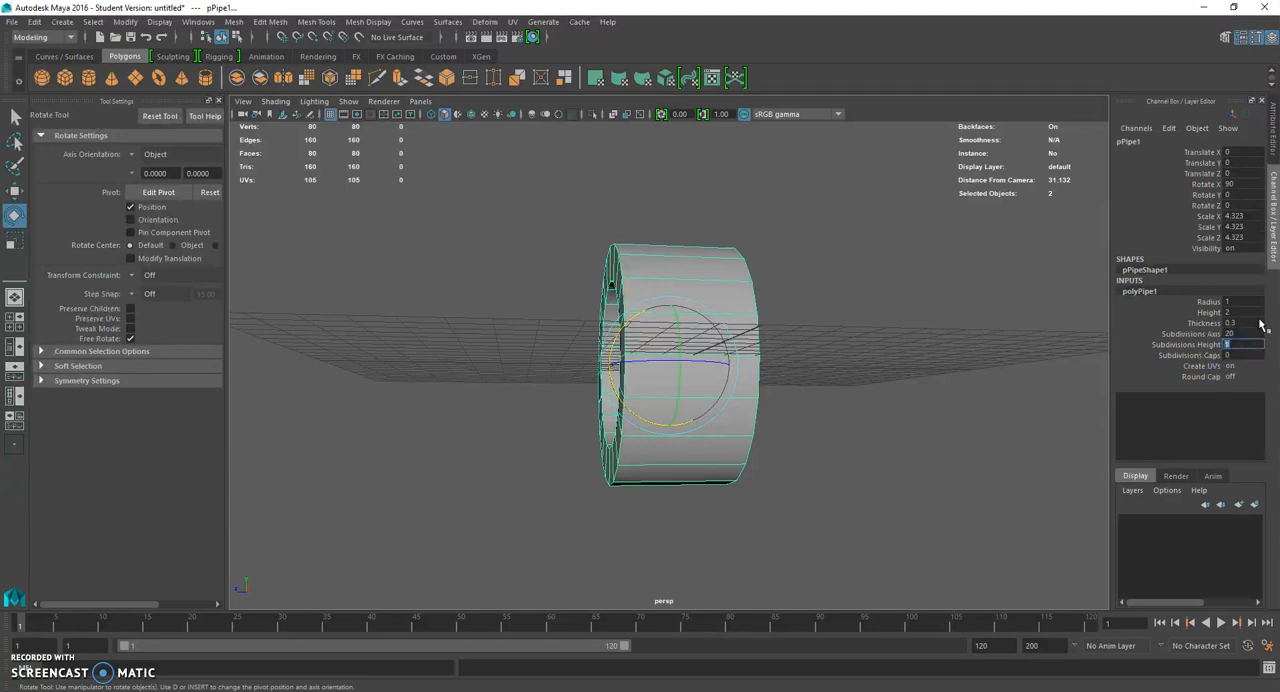
pyautogui.keyDown('alt'); pyautogui.moveTo(682, 314); pyautogui.dragTo(674, 359); pyautogui.keyUp('alt')
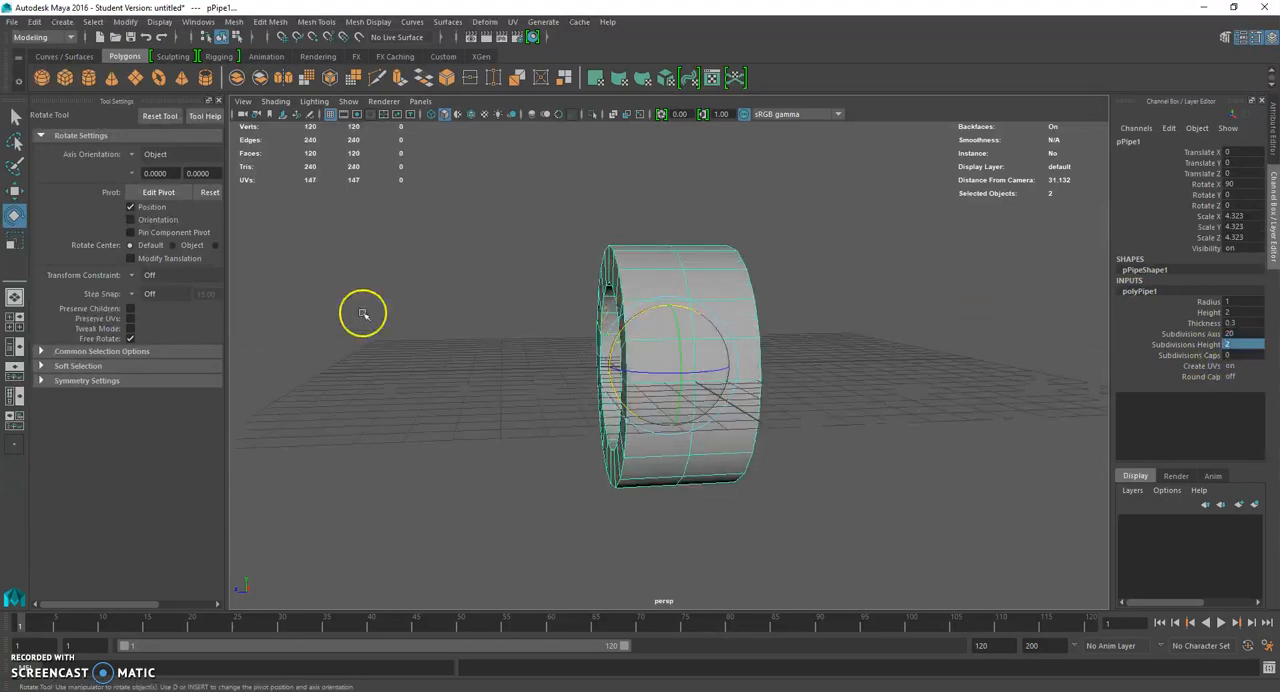
# - Try Object Z symmetry for the Move tool by moving vertices on the upper front rim of the pipe
pyautogui.click(14, 191)
pyautogui.click(54, 374)
pyautogui.click(127, 399)
pyautogui.click(128, 396)
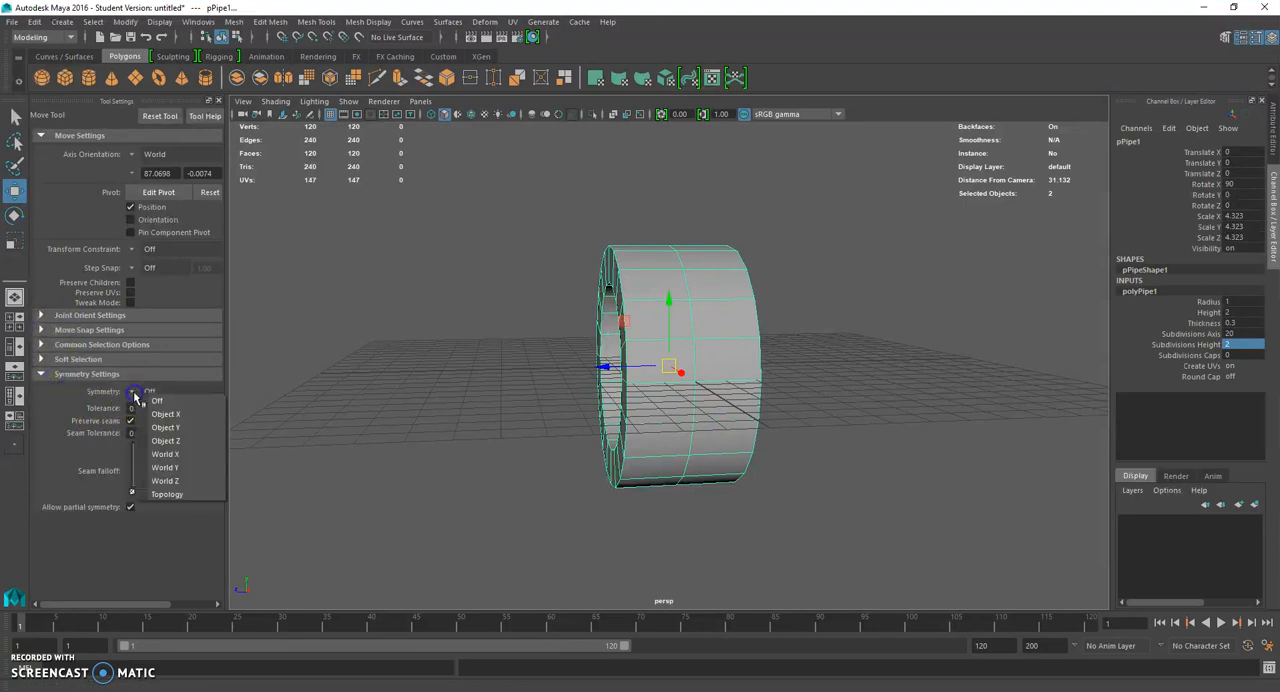
pyautogui.click(188, 440)
pyautogui.moveTo(588, 285); pyautogui.dragTo(591, 240, button='right')
pyautogui.click(607, 265)
pyautogui.moveTo(607, 268); pyautogui.dragTo(612, 272)
pyautogui.hotkey('ctrl', 'z')
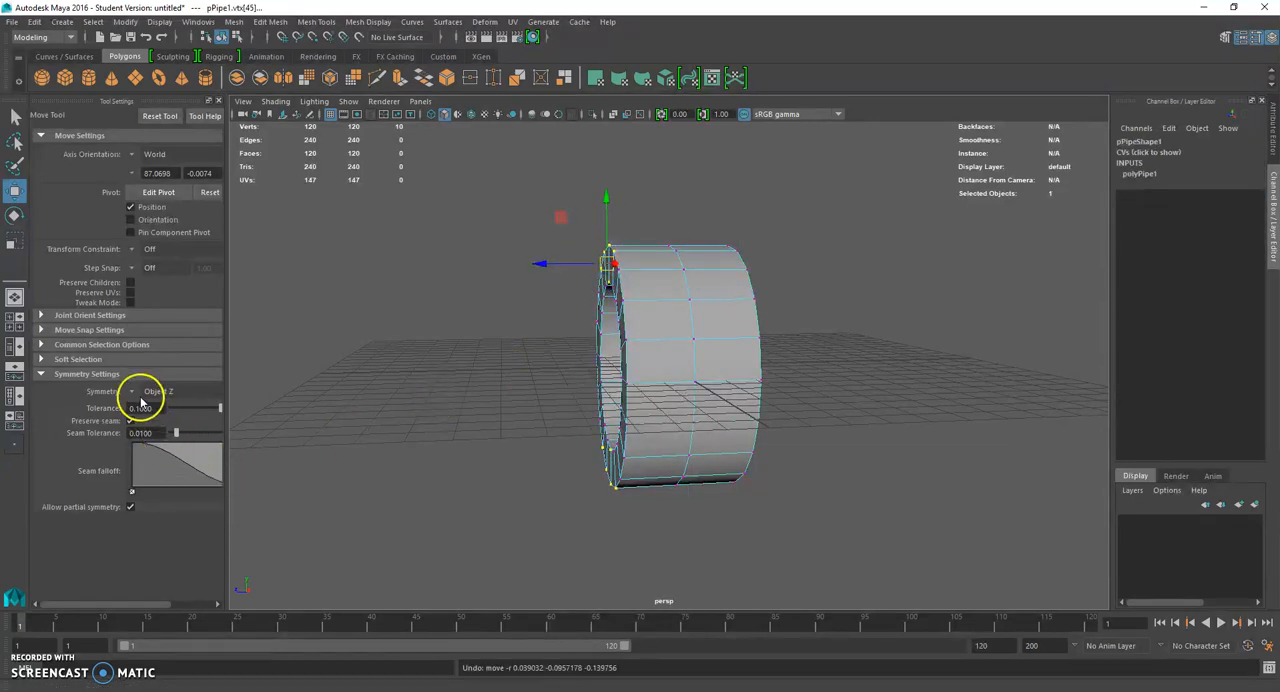
# - Set the Move tool's symmetry to Object Y and test it on the upper front rim vertices, undoing the test move
pyautogui.click(394, 379)
pyautogui.click(137, 401)
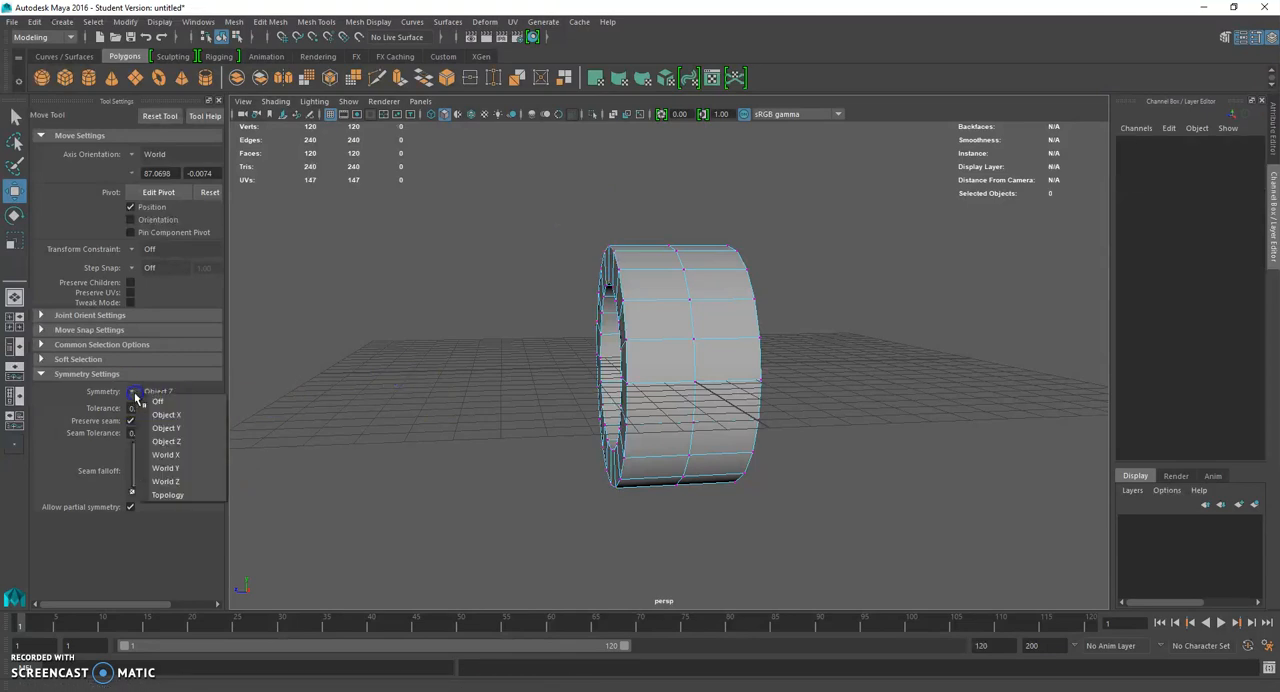
pyautogui.click(160, 414)
pyautogui.moveTo(533, 216); pyautogui.dragTo(608, 296)
pyautogui.hotkey('ctrl', 'z')
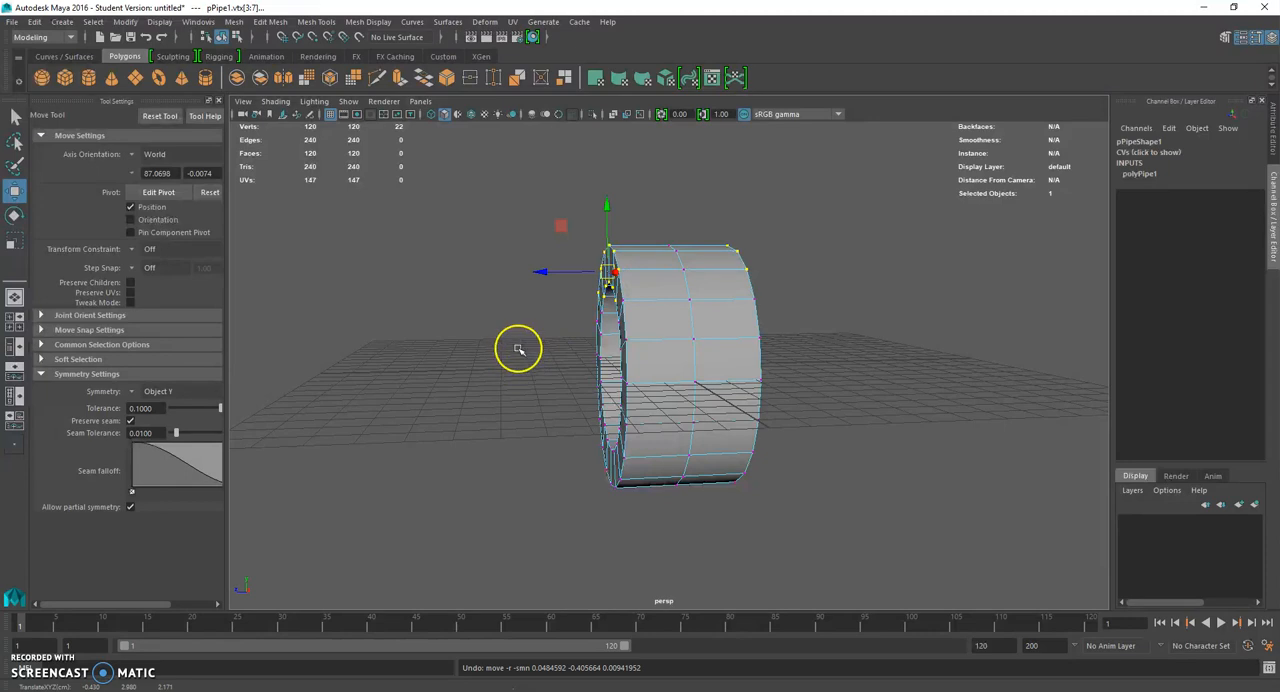
pyautogui.click(297, 391)
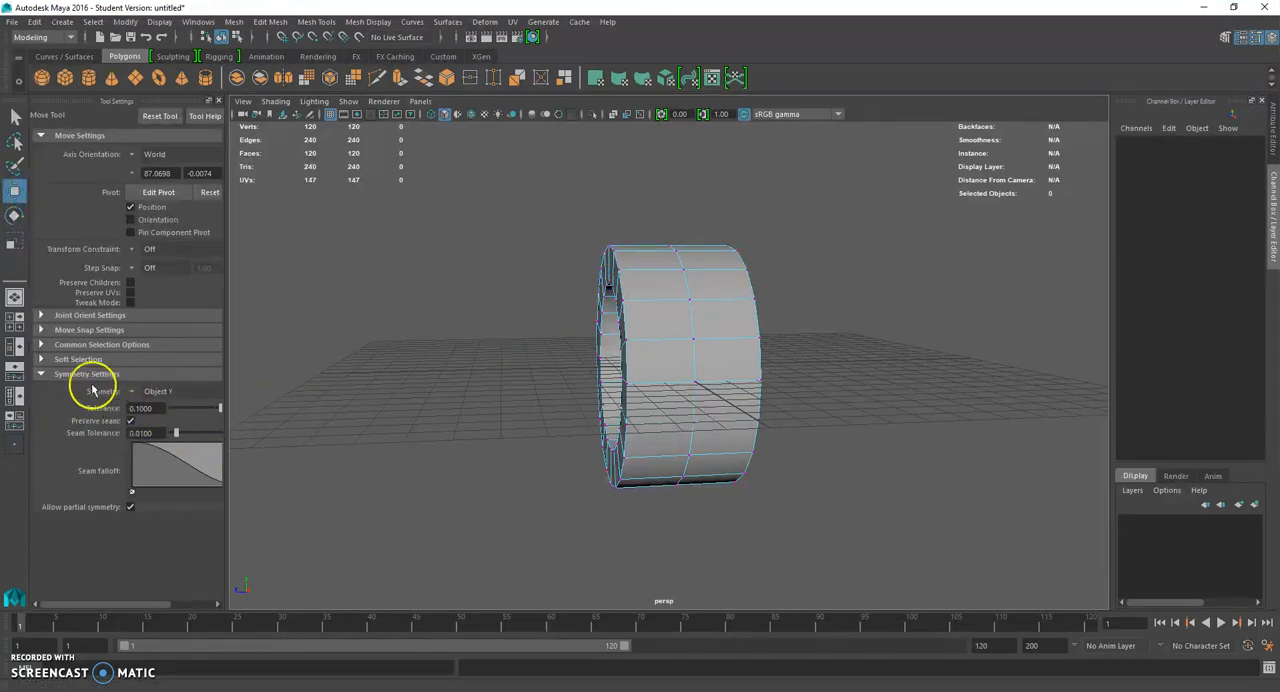
pyautogui.click(40, 373)
pyautogui.click(40, 373)
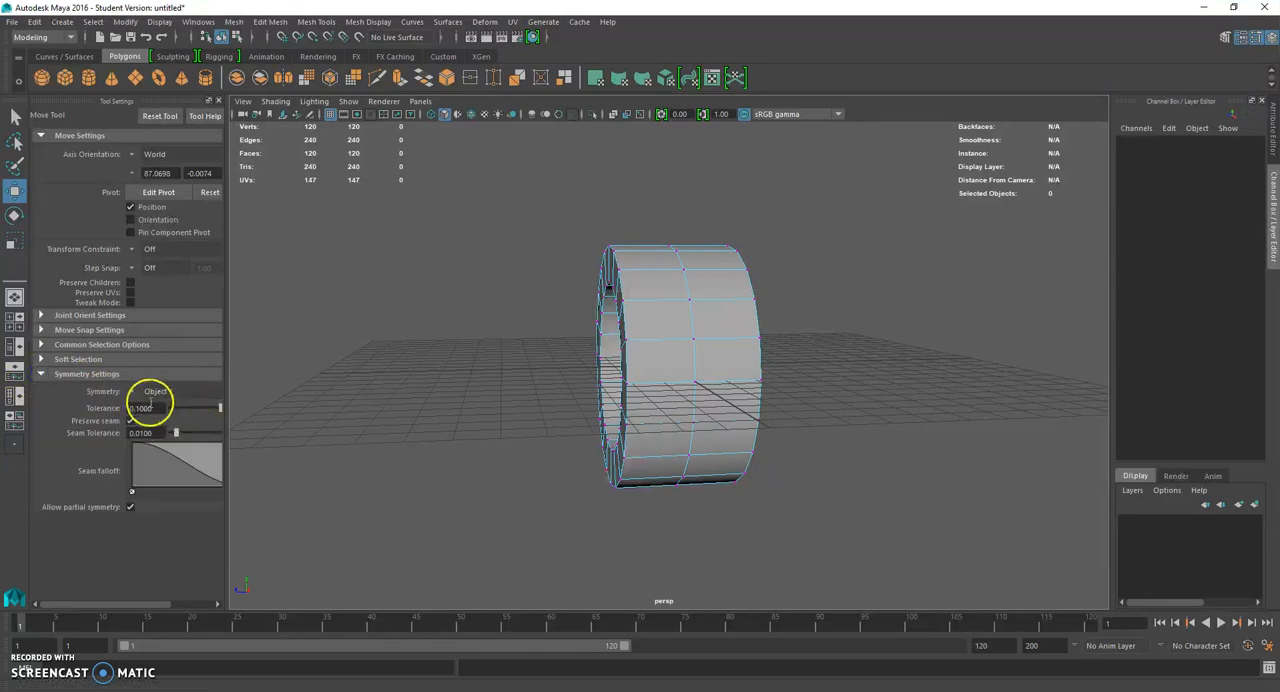
# - Select the vertices of both end rims of the pipe and scale them down so the tyre tapers toward its sides
pyautogui.moveTo(667, 294); pyautogui.dragTo(605, 296, button='right')
pyautogui.keyDown('alt'); pyautogui.moveTo(572, 329); pyautogui.dragTo(537, 333); pyautogui.keyUp('alt')
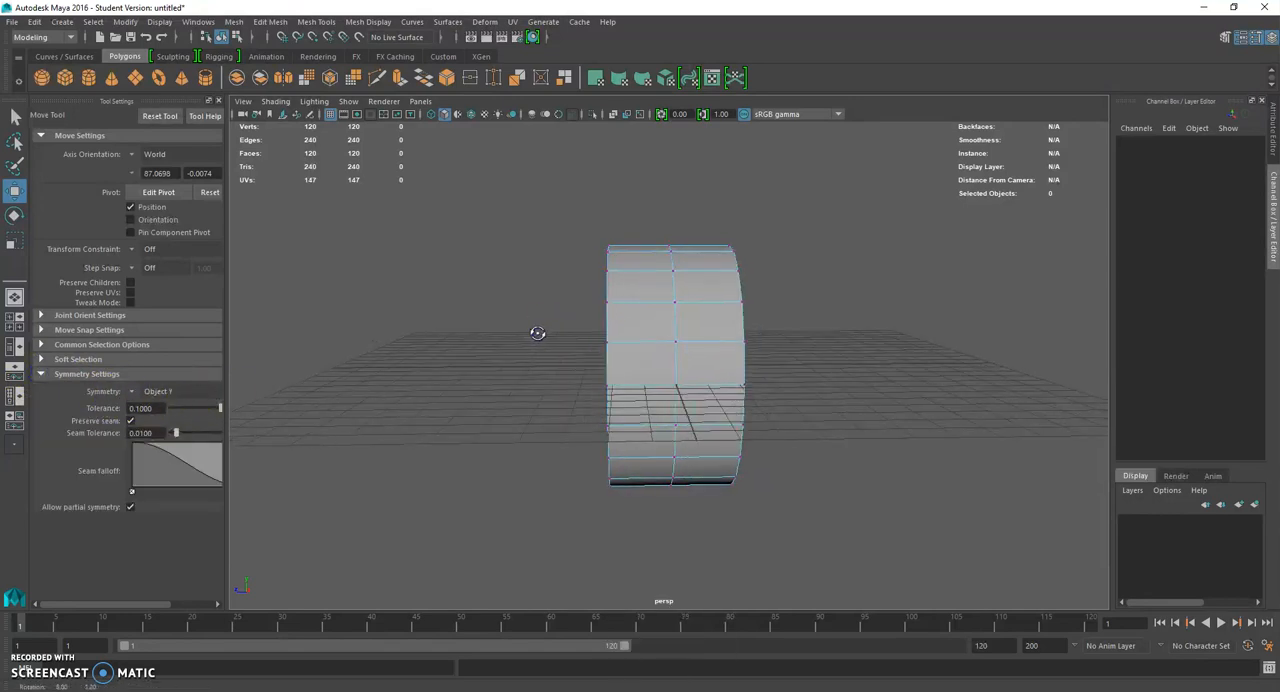
pyautogui.keyDown('alt'); pyautogui.moveTo(530, 275); pyautogui.dragTo(608, 526); pyautogui.keyUp('alt')
pyautogui.keyDown('alt'); pyautogui.moveTo(608, 526); pyautogui.dragTo(690, 552); pyautogui.keyUp('alt')
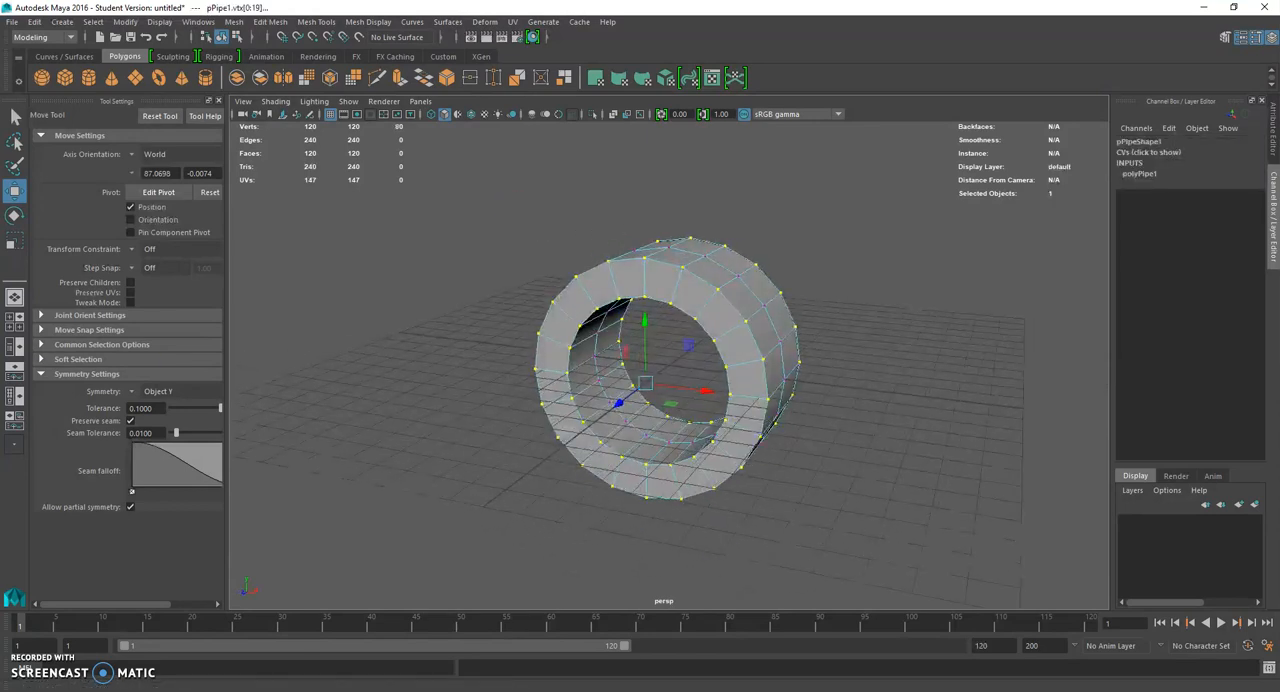
pyautogui.click(15, 244)
pyautogui.keyDown('alt'); pyautogui.moveTo(506, 360); pyautogui.dragTo(471, 363); pyautogui.keyUp('alt')
pyautogui.moveTo(638, 383); pyautogui.dragTo(440, 400)
pyautogui.click(397, 431)
# - Select the middle edge loop on the pipe's inner wall and adjust its scale radially
pyautogui.scroll(3, 452, 432)
pyautogui.keyDown('alt'); pyautogui.moveTo(556, 442); pyautogui.dragTo(669, 280); pyautogui.keyUp('alt')
pyautogui.rightClick(662, 271)
pyautogui.moveTo(662, 271); pyautogui.dragTo(661, 236, button='right')
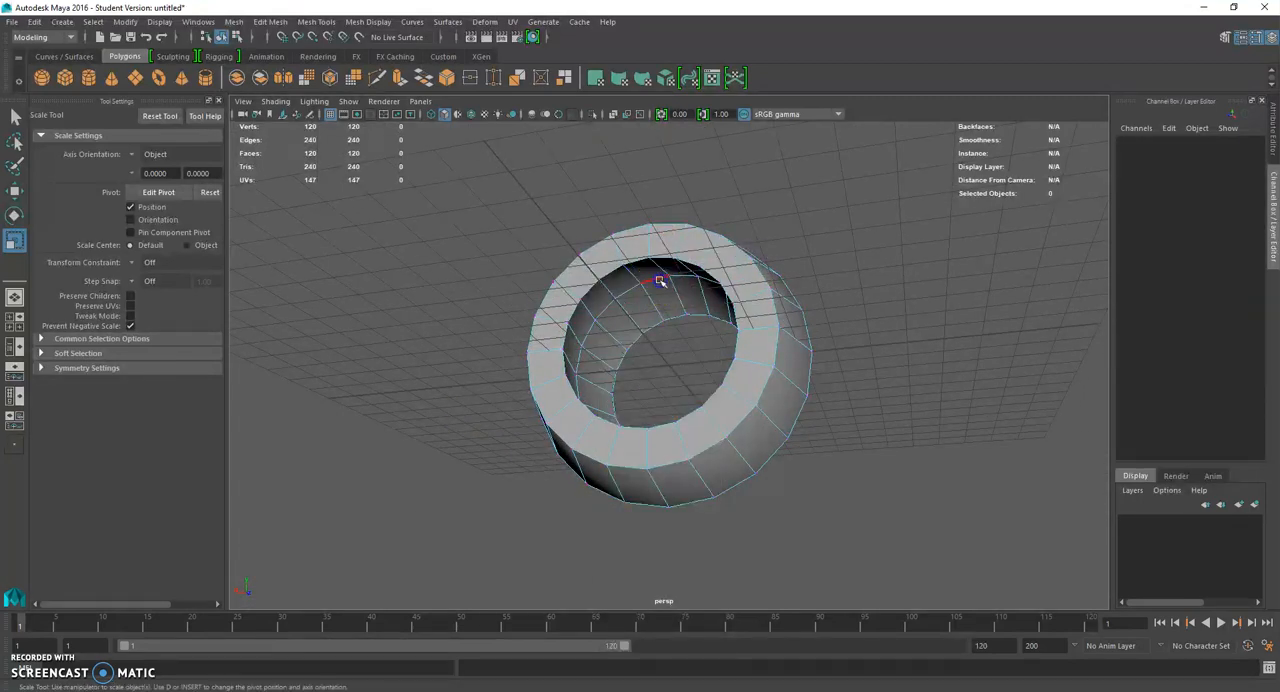
pyautogui.doubleClick(661, 281)
pyautogui.keyDown('alt'); pyautogui.moveTo(537, 423); pyautogui.dragTo(686, 456); pyautogui.keyUp('alt')
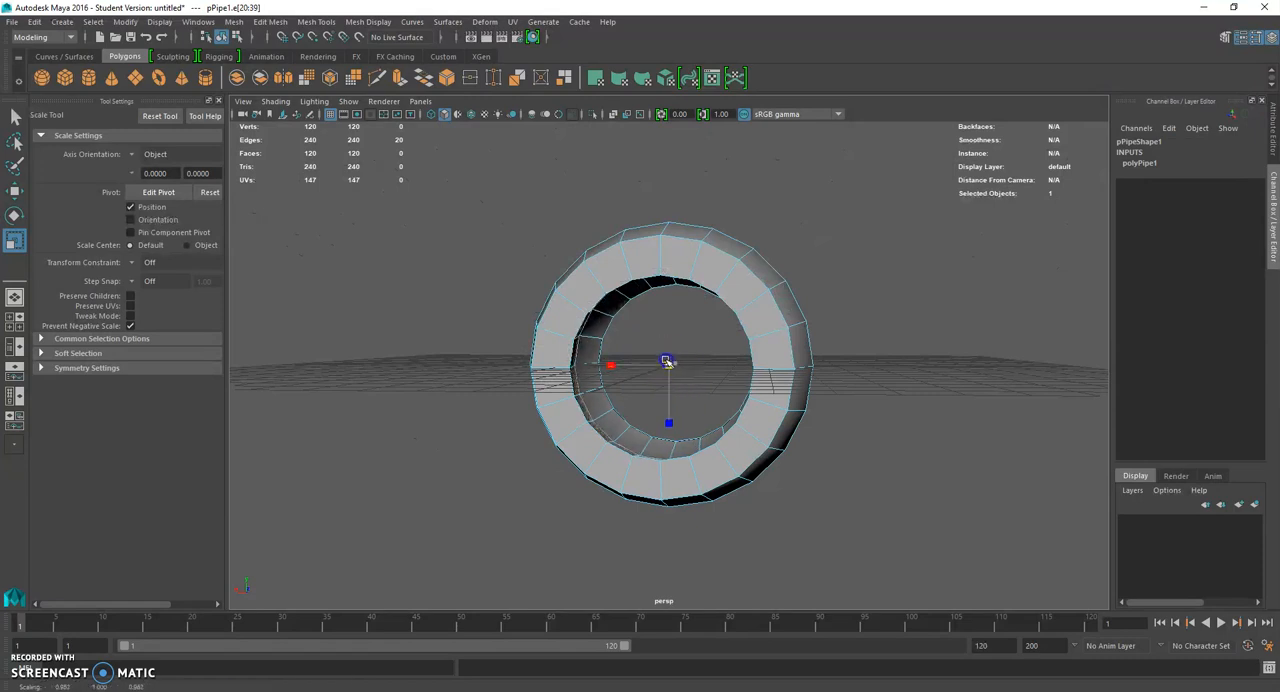
pyautogui.keyDown('alt'); pyautogui.moveTo(663, 372); pyautogui.dragTo(814, 400); pyautogui.keyUp('alt')
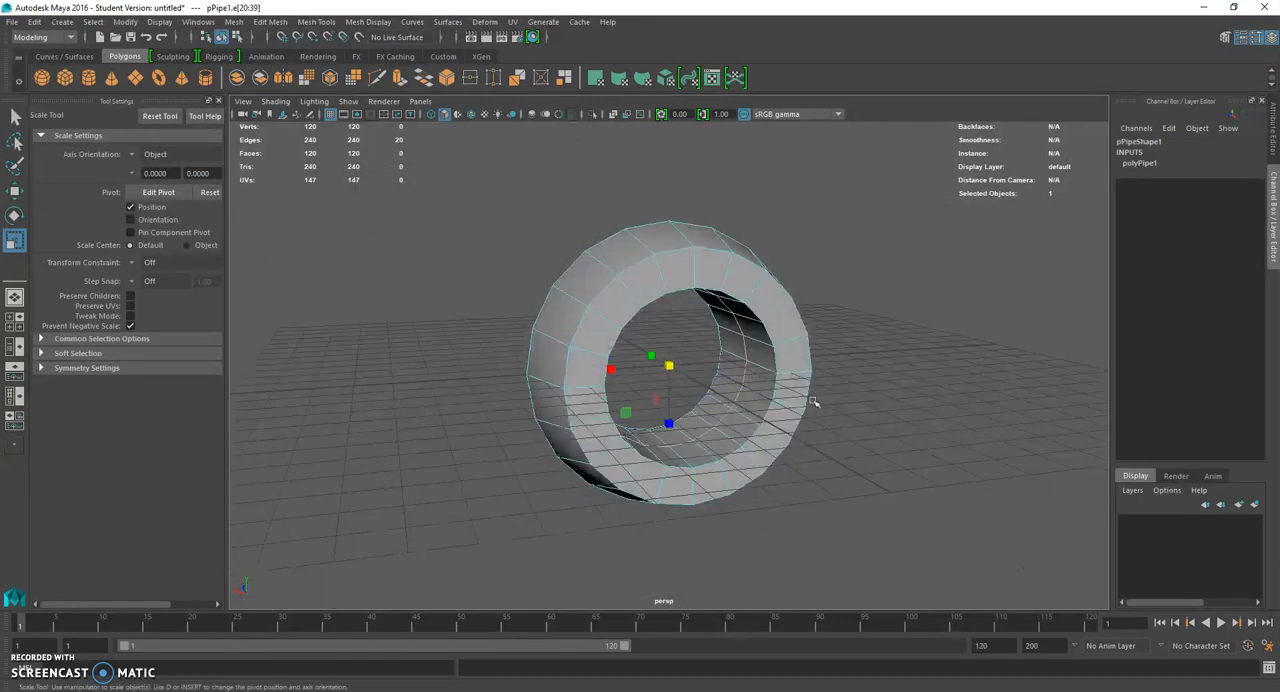
pyautogui.click(850, 400)
# - Place the modeling window beside the BatPod reference image and close the tool settings to enlarge the viewport
pyautogui.moveTo(807, 12); pyautogui.dragTo(0, 95)
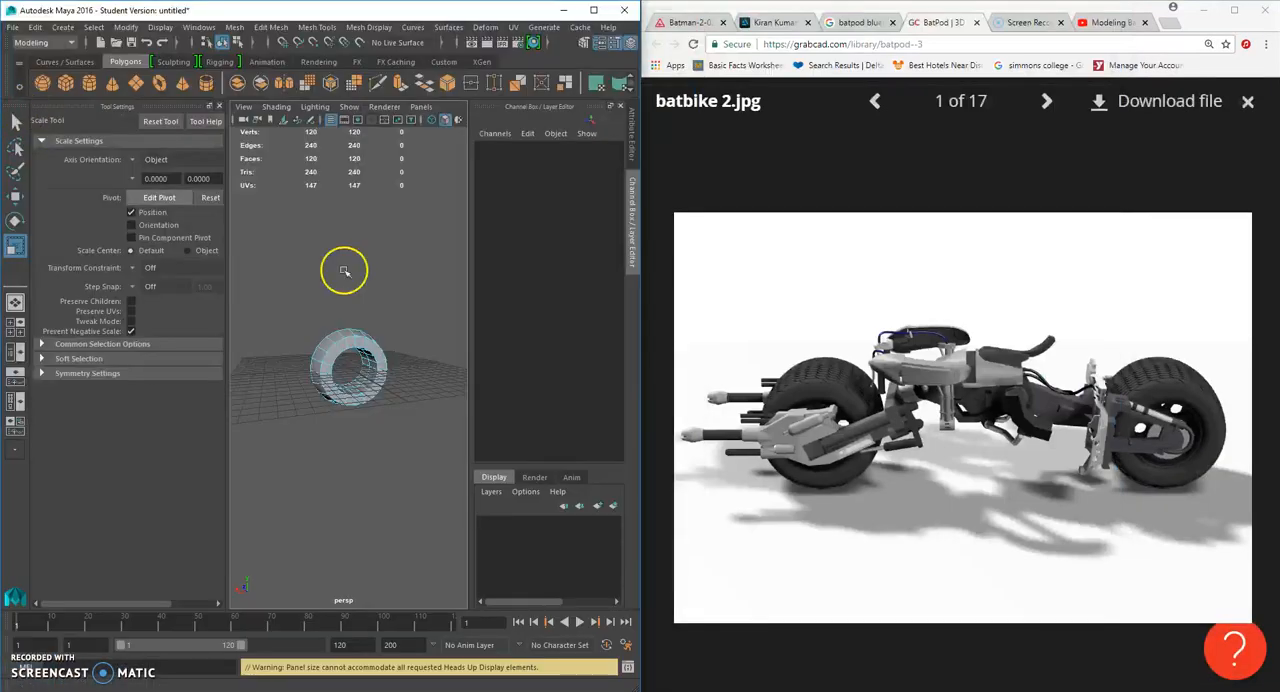
pyautogui.click(219, 106)
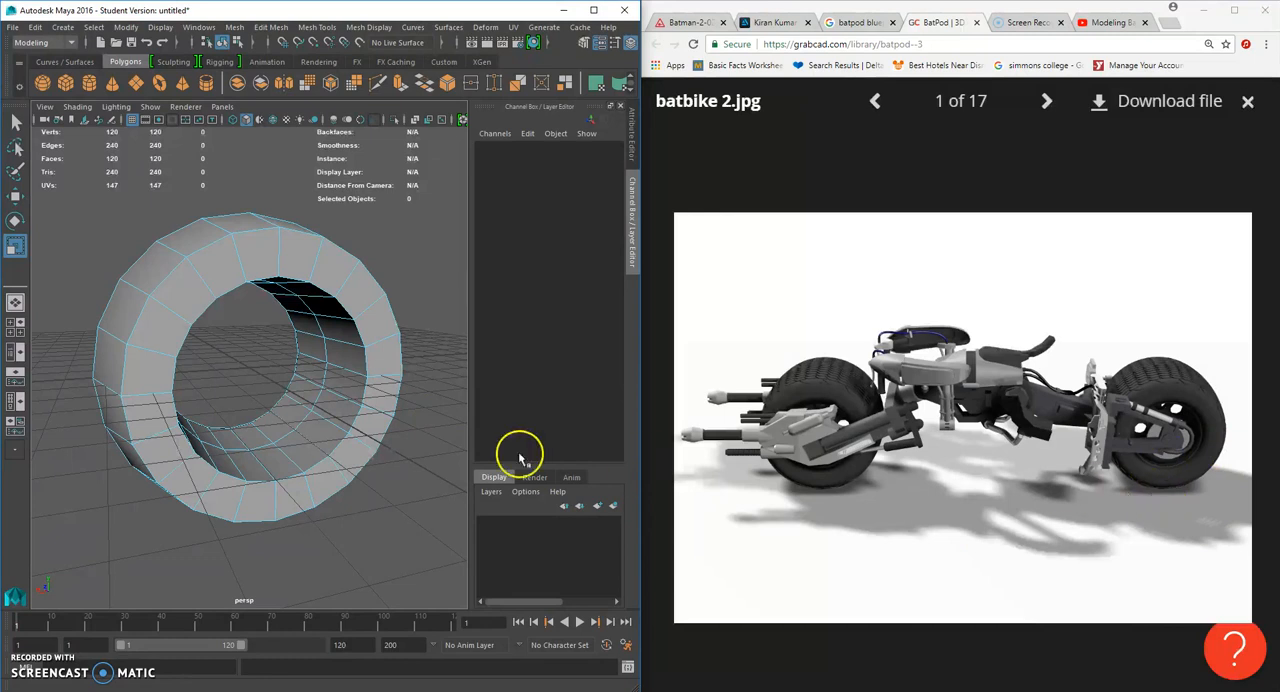
# - Select all the faces of the pipe's inner wall with the Paint Selection Tool
pyautogui.rightClick(322, 377)
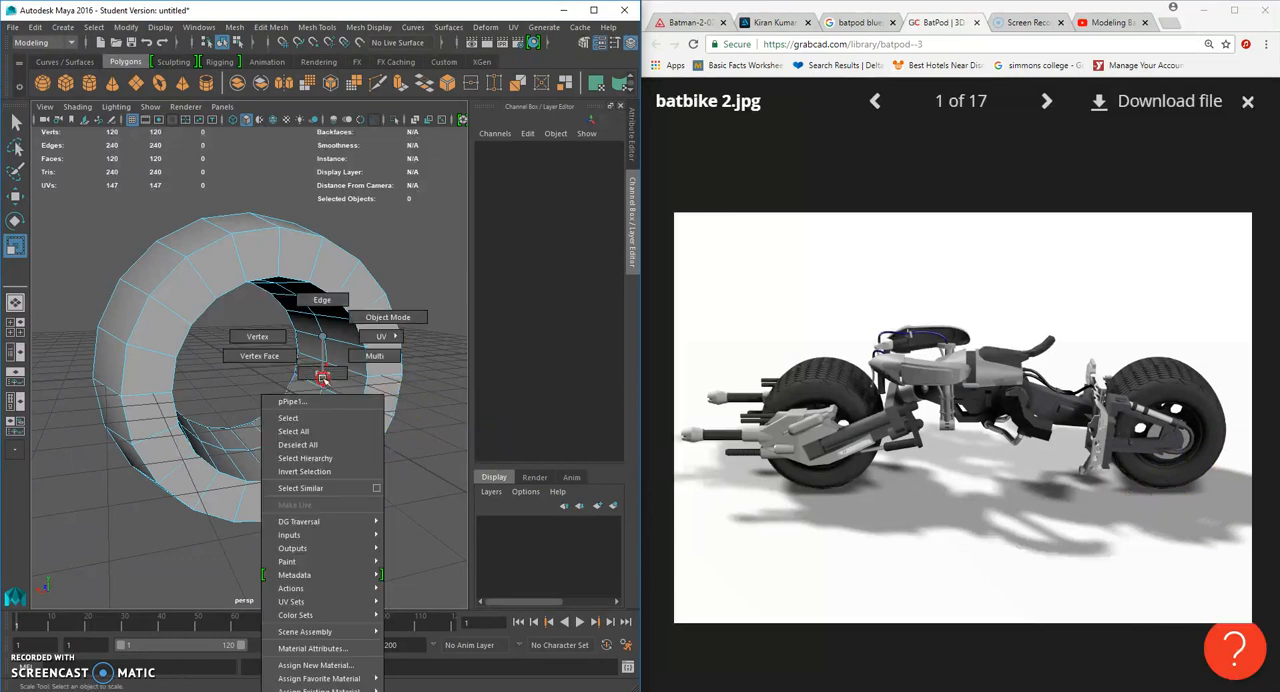
pyautogui.moveTo(322, 337); pyautogui.dragTo(326, 379, button='right')
pyautogui.click(15, 172)
pyautogui.moveTo(312, 390)
pyautogui.mouseDown()
pyautogui.moveTo(320, 400)
pyautogui.moveTo(340, 371)
pyautogui.moveTo(334, 320)
pyautogui.moveTo(317, 383)
pyautogui.moveTo(298, 322)
pyautogui.mouseUp()
pyautogui.moveTo(298, 322)
pyautogui.keyDown('alt'); pyautogui.mouseDown()
pyautogui.moveTo(280, 340)
pyautogui.moveTo(186, 346)
pyautogui.moveTo(206, 357)
pyautogui.moveTo(214, 398)
pyautogui.moveTo(280, 308)
pyautogui.moveTo(170, 325)
pyautogui.mouseUp(); pyautogui.keyUp('alt')
pyautogui.keyDown('alt'); pyautogui.moveTo(170, 325); pyautogui.dragTo(195, 336); pyautogui.keyUp('alt')
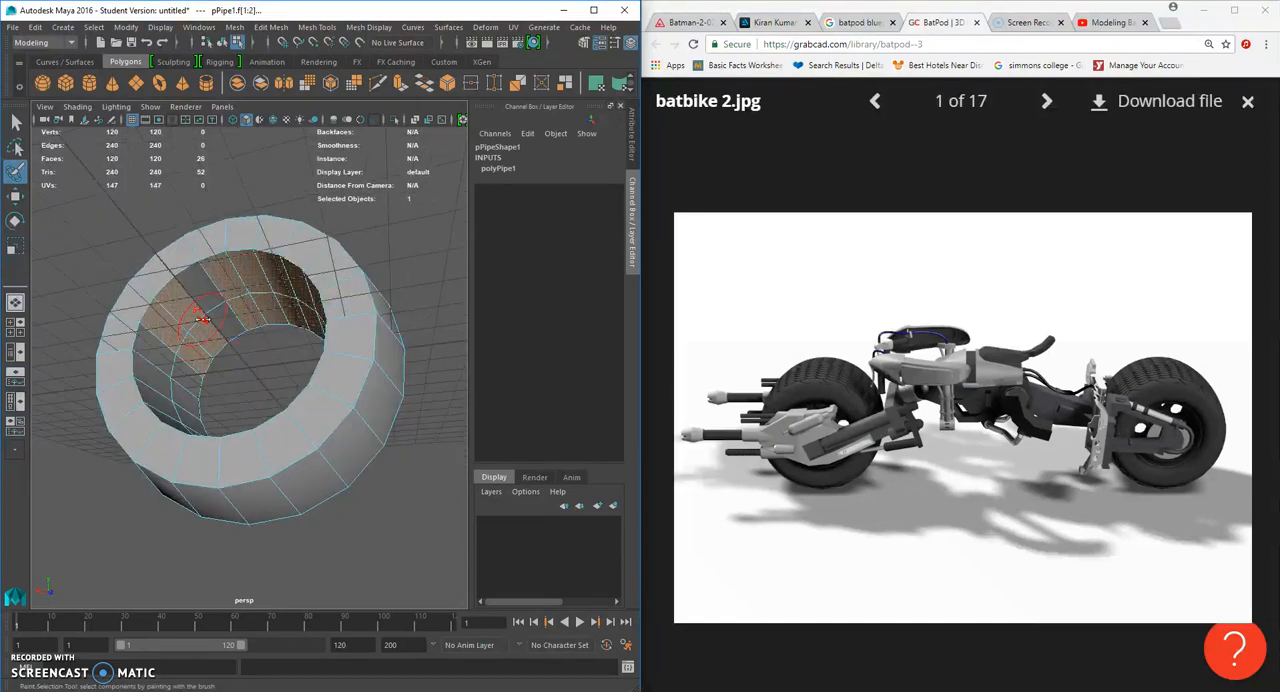
pyautogui.moveTo(207, 323)
pyautogui.mouseDown()
pyautogui.moveTo(220, 319)
pyautogui.moveTo(179, 350)
pyautogui.moveTo(186, 385)
pyautogui.mouseUp()
pyautogui.keyDown('alt'); pyautogui.moveTo(195, 432); pyautogui.dragTo(206, 453); pyautogui.keyUp('alt')
pyautogui.moveTo(206, 453)
pyautogui.mouseDown()
pyautogui.moveTo(214, 463)
pyautogui.moveTo(171, 426)
pyautogui.moveTo(246, 460)
pyautogui.mouseUp()
pyautogui.scroll(-5, 230, 452)
pyautogui.keyDown('alt'); pyautogui.moveTo(230, 410); pyautogui.dragTo(267, 420); pyautogui.keyUp('alt')
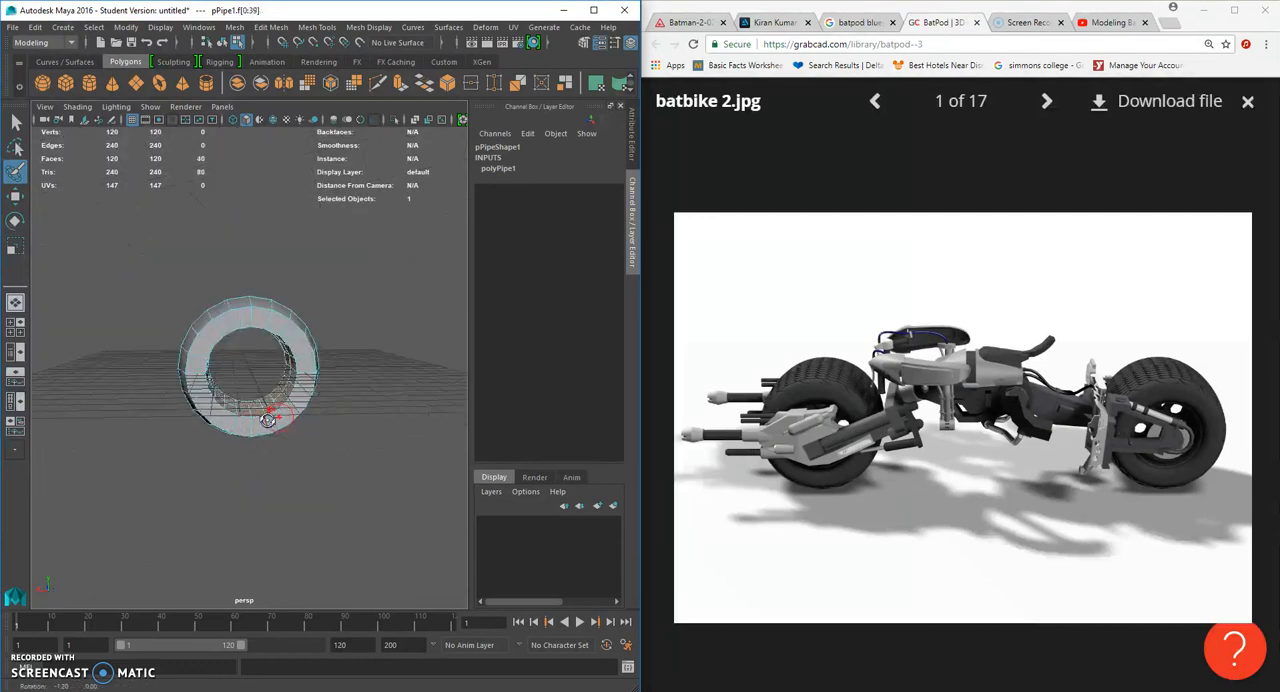
pyautogui.scroll(5, 300, 415)
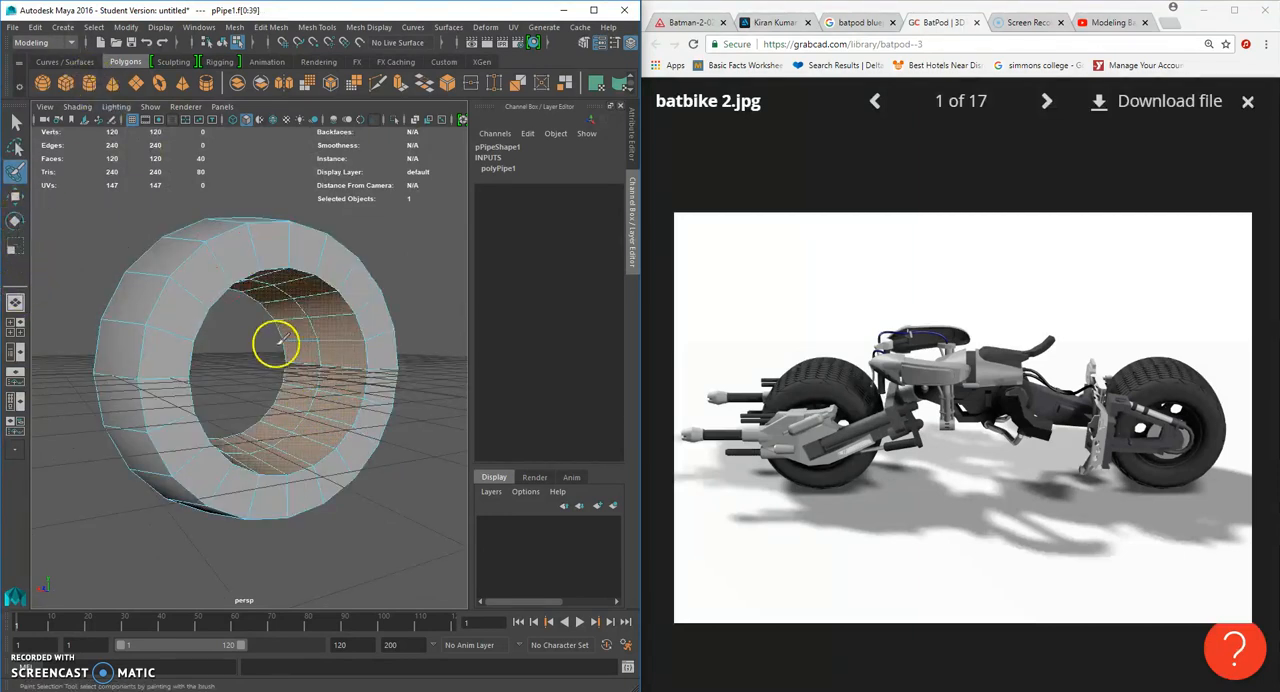
# - Extrude the selected inner-wall faces and scale them inward to start the wheel's rim
pyautogui.hotkey('ctrl', 'e')
pyautogui.keyDown('alt'); pyautogui.moveTo(266, 381); pyautogui.dragTo(245, 362); pyautogui.keyUp('alt')
pyautogui.click(13, 247)
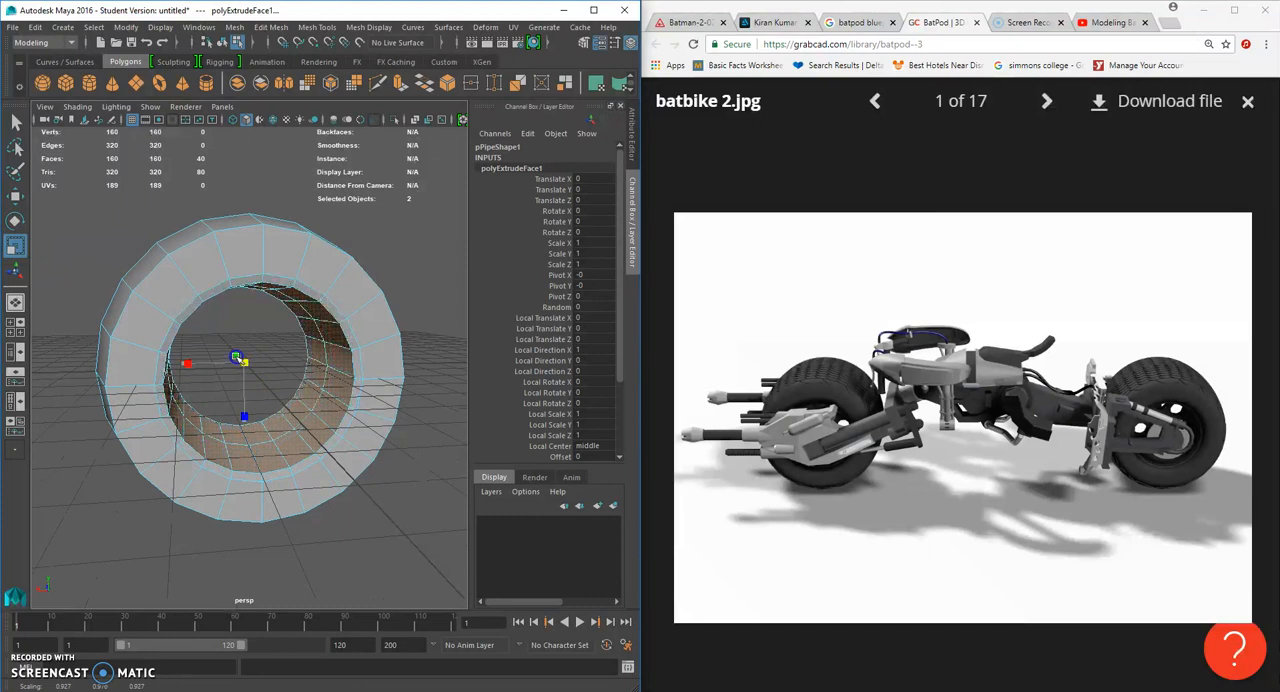
pyautogui.keyDown('alt'); pyautogui.moveTo(237, 358); pyautogui.dragTo(245, 412); pyautogui.keyUp('alt')
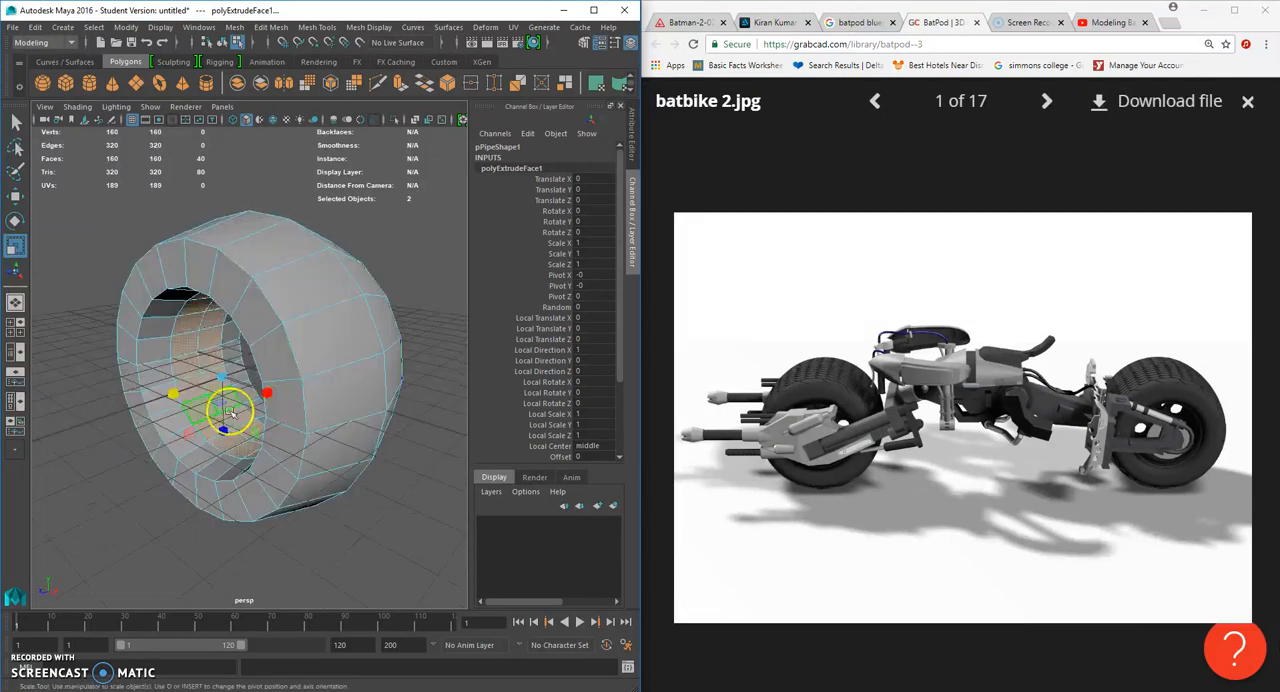
# - Try scaling the extruded inner faces along the pipe's axis and undo the changes
pyautogui.moveTo(173, 396); pyautogui.dragTo(184, 396)
pyautogui.moveTo(186, 360); pyautogui.dragTo(196, 360, button='right')
pyautogui.hotkey('ctrl', 'z')
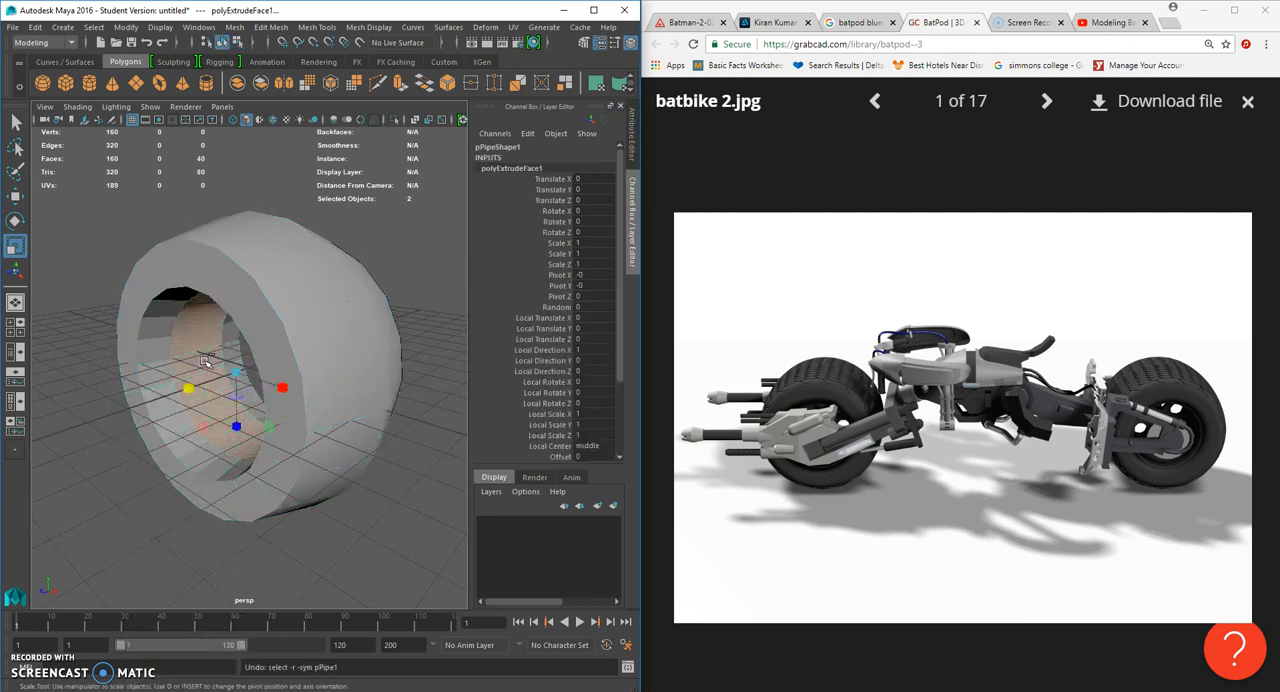
pyautogui.moveTo(184, 396); pyautogui.dragTo(330, 382)
pyautogui.hotkey('ctrl', 'z')
pyautogui.hotkey('ctrl', 'z')
# - Scale the extruded inner-wall faces along the pipe's axis to adjust the width of the inner ring
pyautogui.moveTo(197, 393); pyautogui.dragTo(83, 405)
pyautogui.keyDown('alt'); pyautogui.moveTo(100, 407); pyautogui.dragTo(300, 420, button='right'); pyautogui.keyUp('alt')
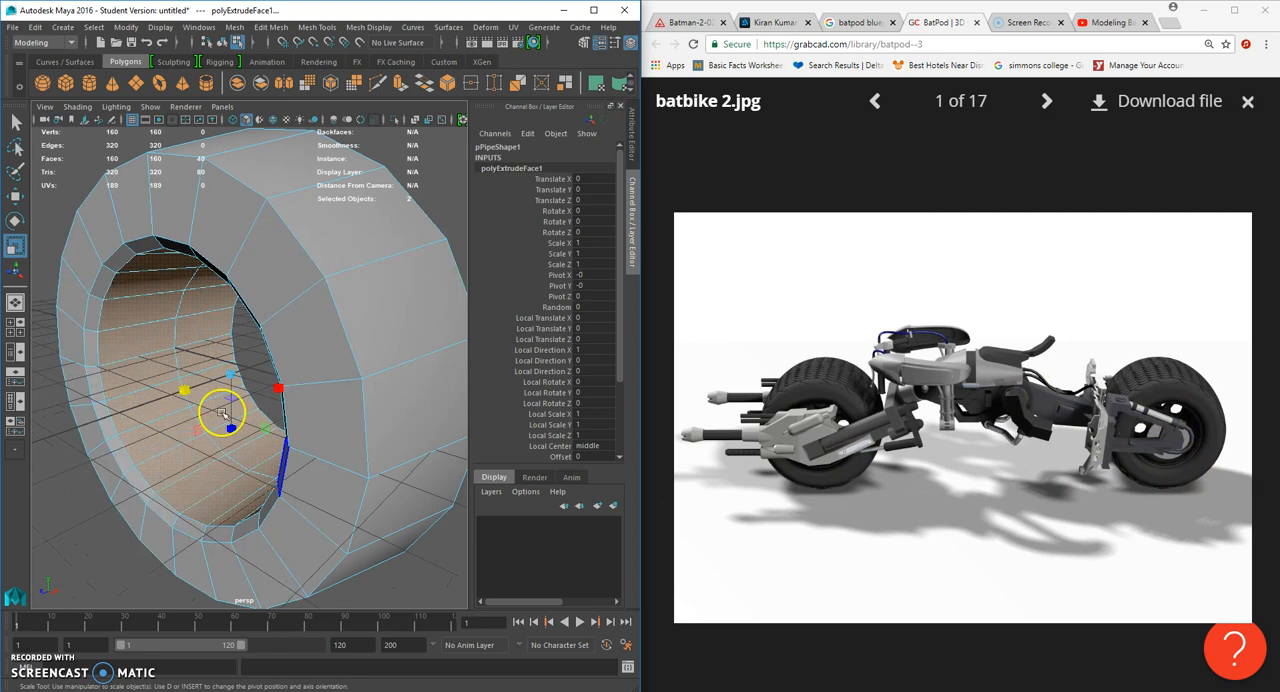
pyautogui.keyDown('alt'); pyautogui.moveTo(208, 397); pyautogui.dragTo(236, 396); pyautogui.keyUp('alt')
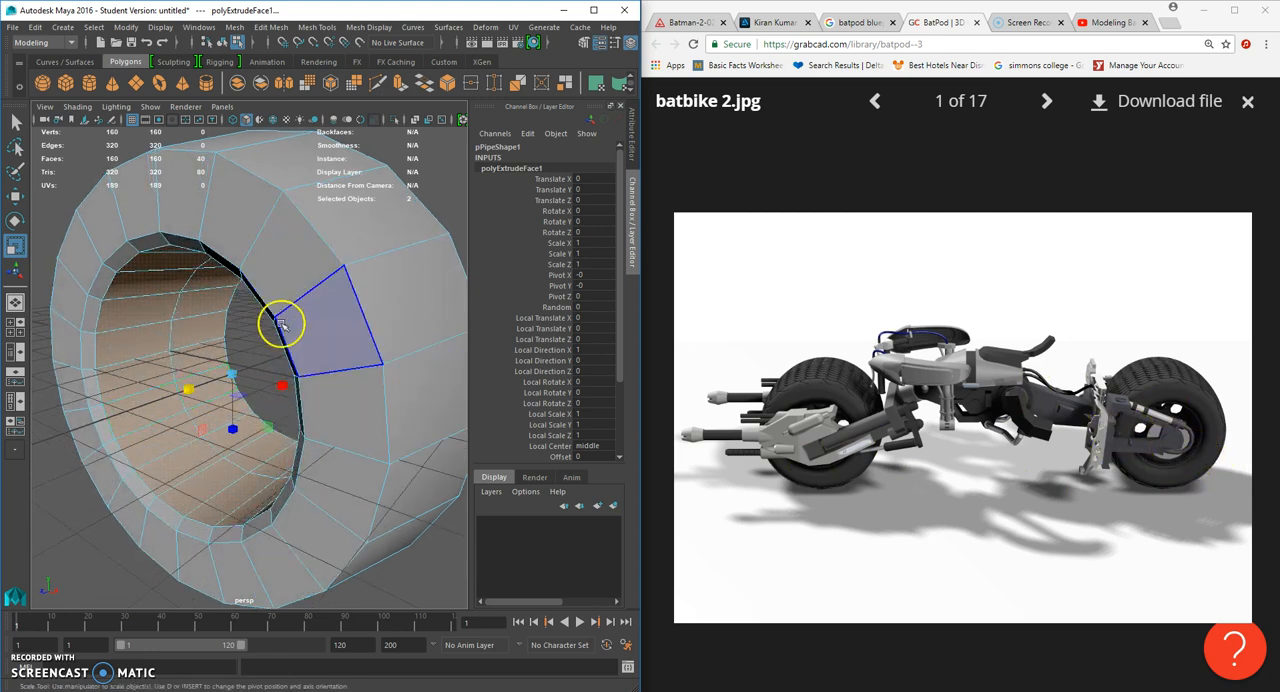
pyautogui.keyDown('alt'); pyautogui.moveTo(237, 343); pyautogui.dragTo(277, 336); pyautogui.keyUp('alt')
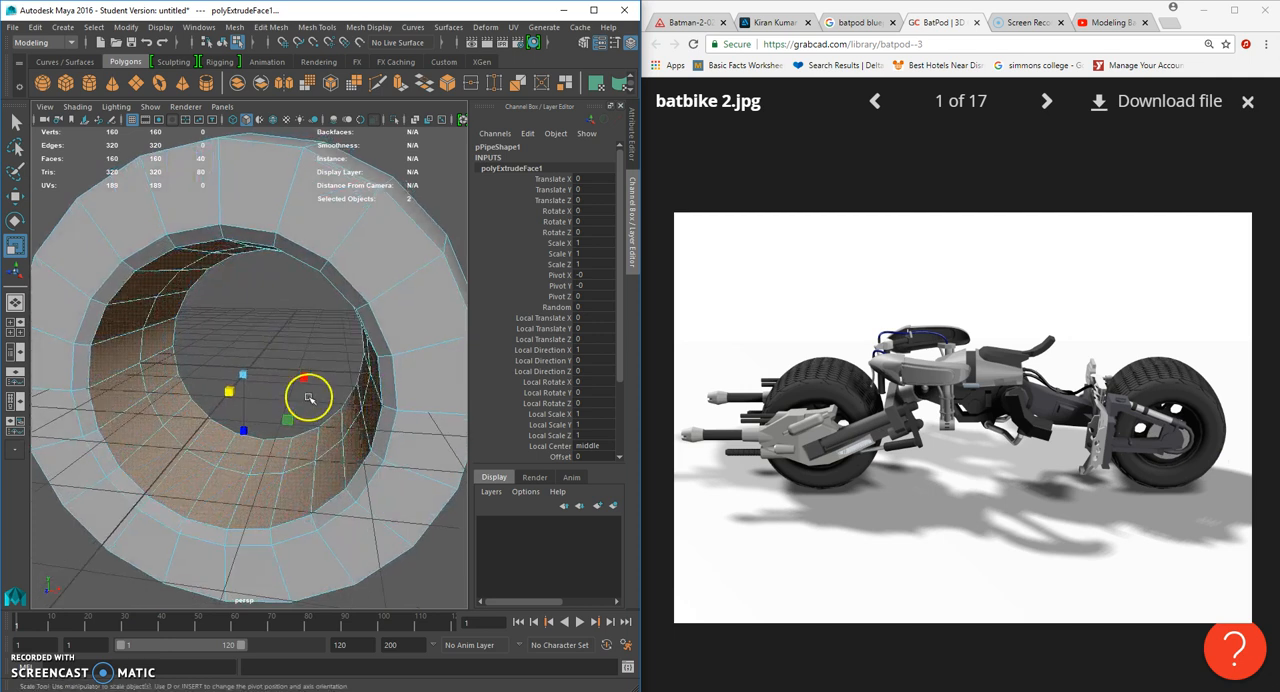
# - Extrude the selected inner-wall faces again and scale the extrusion to form another step of the rim
pyautogui.hotkey('ctrl', 'e')
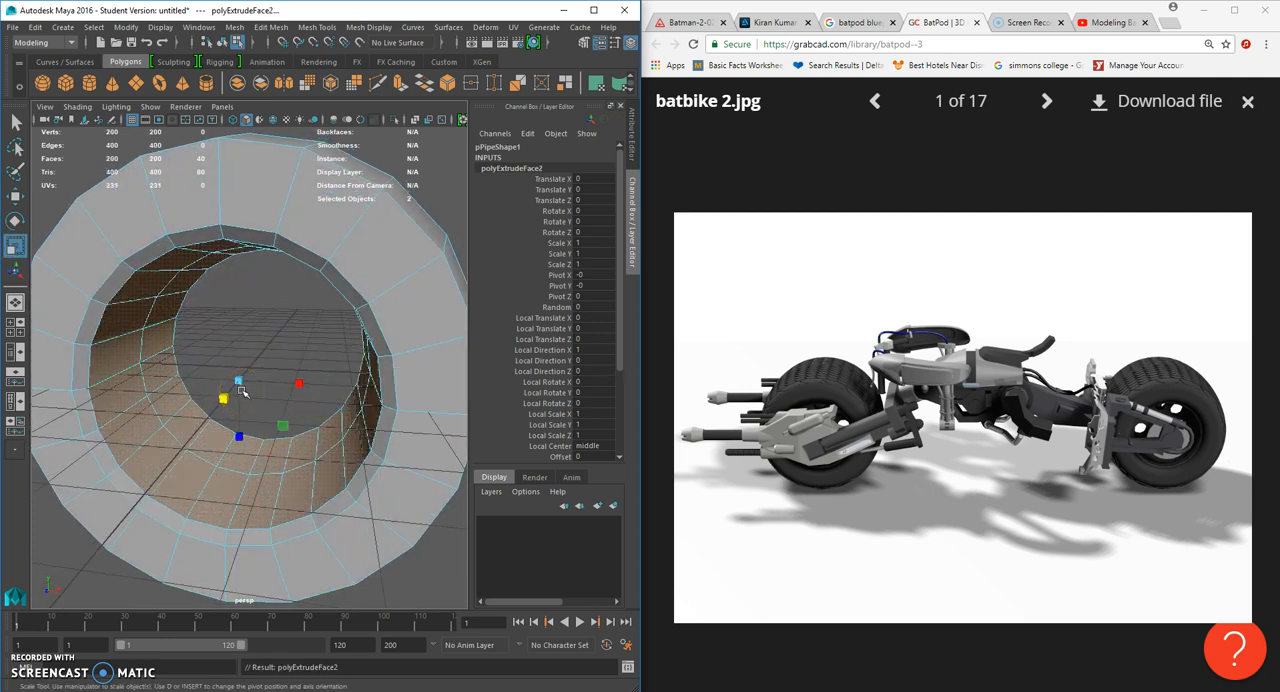
pyautogui.moveTo(238, 382); pyautogui.dragTo(270, 382)
pyautogui.scroll(-3, 218, 375)
pyautogui.click(397, 297)
pyautogui.scroll(3, 396, 274)
pyautogui.keyDown('alt'); pyautogui.moveTo(397, 297); pyautogui.dragTo(400, 271); pyautogui.keyUp('alt')
pyautogui.moveTo(400, 271); pyautogui.dragTo(443, 272, button='right')
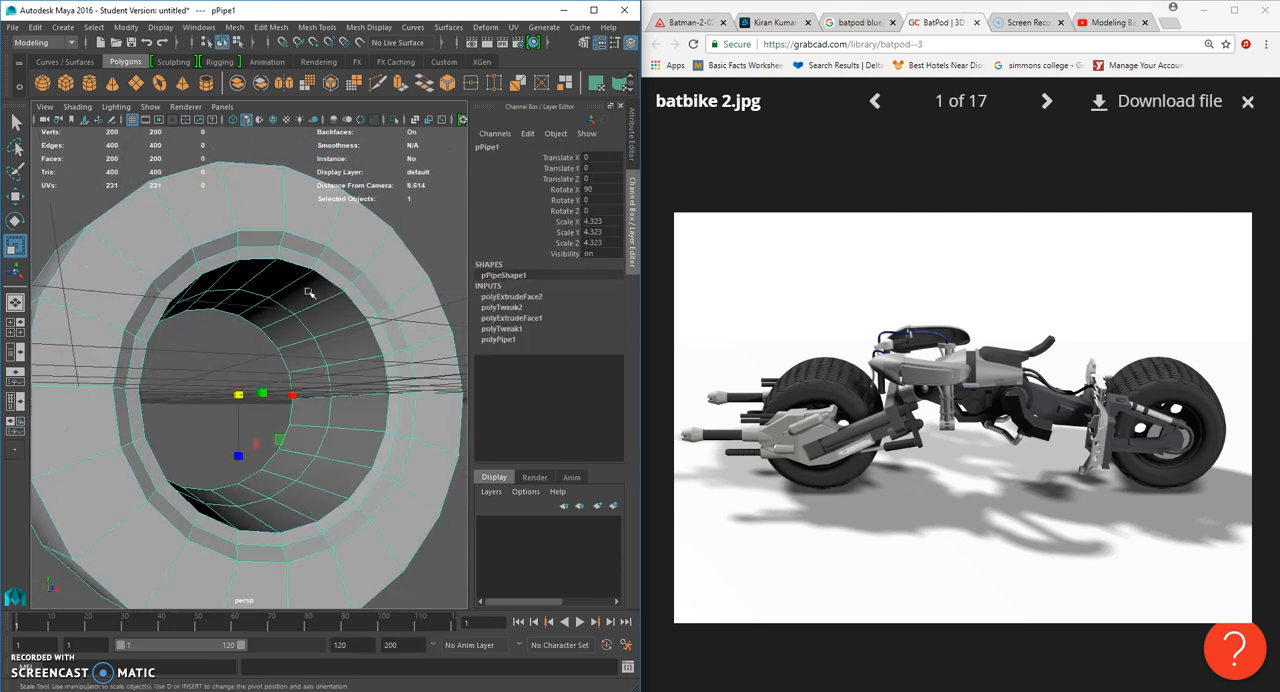
# - Insert two supporting edge loops around the narrow front lip of the rim and check them in smooth preview
pyautogui.click(316, 27)
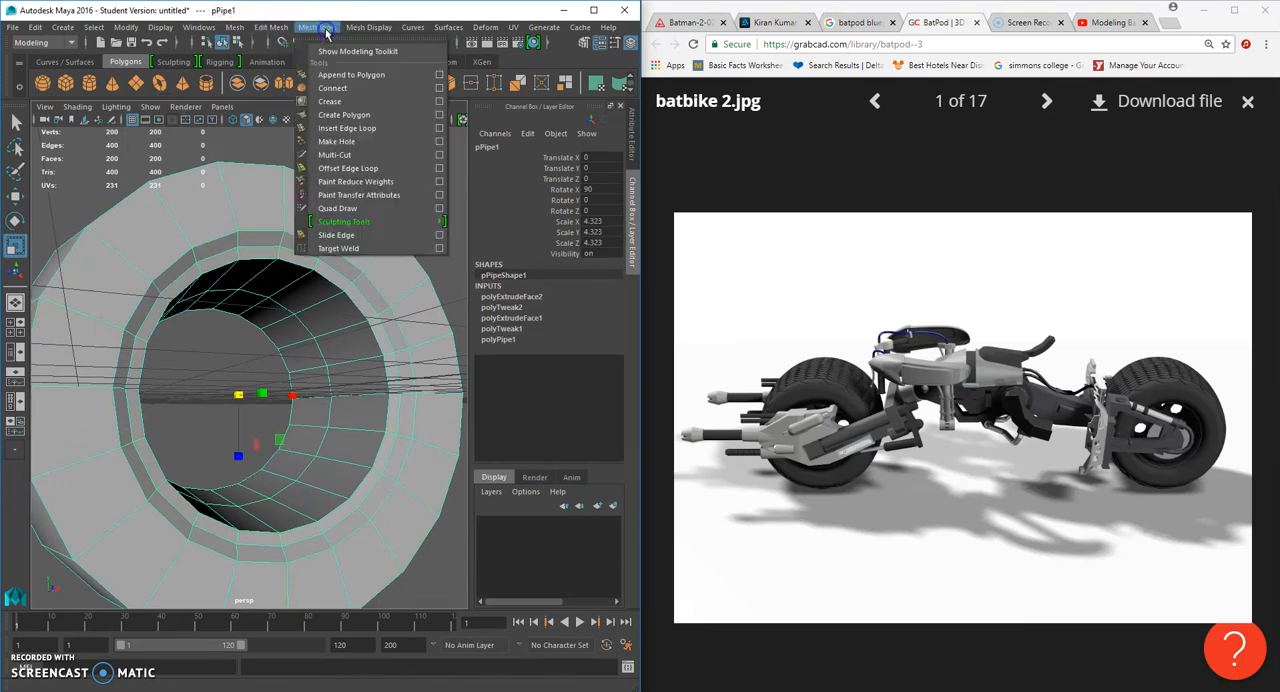
pyautogui.click(357, 128)
pyautogui.scroll(3, 326, 210)
pyautogui.keyDown('alt'); pyautogui.moveTo(326, 210); pyautogui.dragTo(272, 236); pyautogui.keyUp('alt')
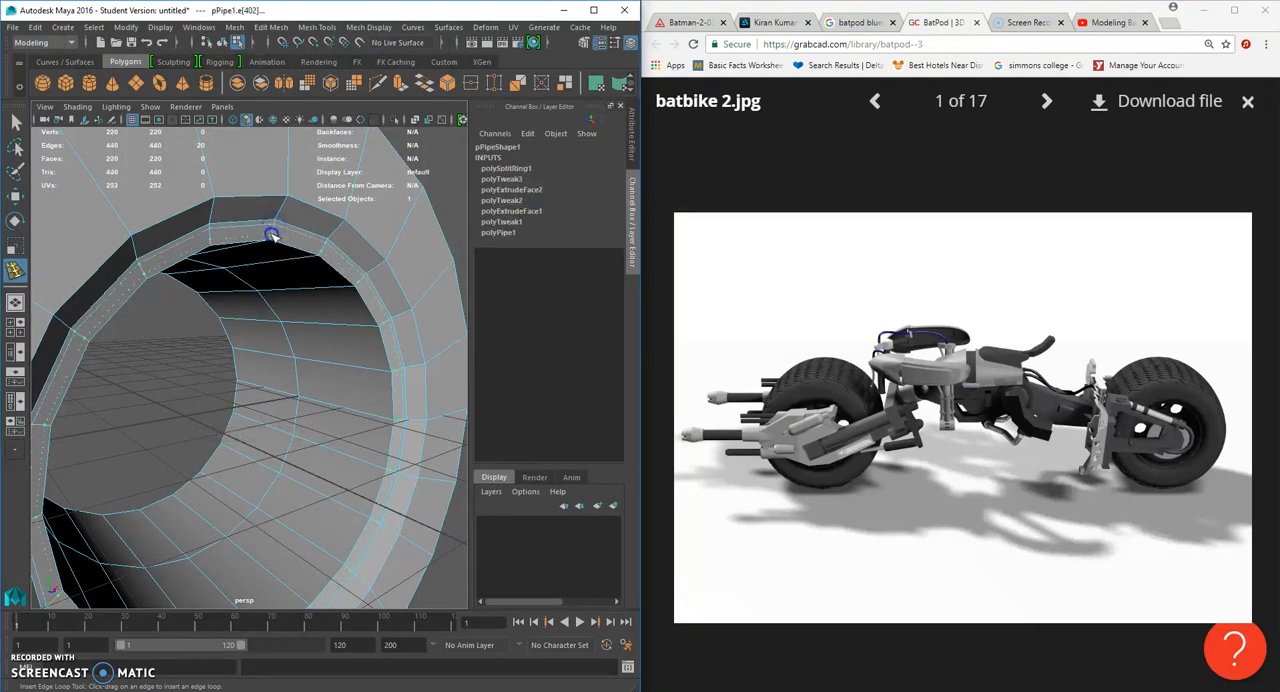
pyautogui.click(272, 236)
pyautogui.press('3')
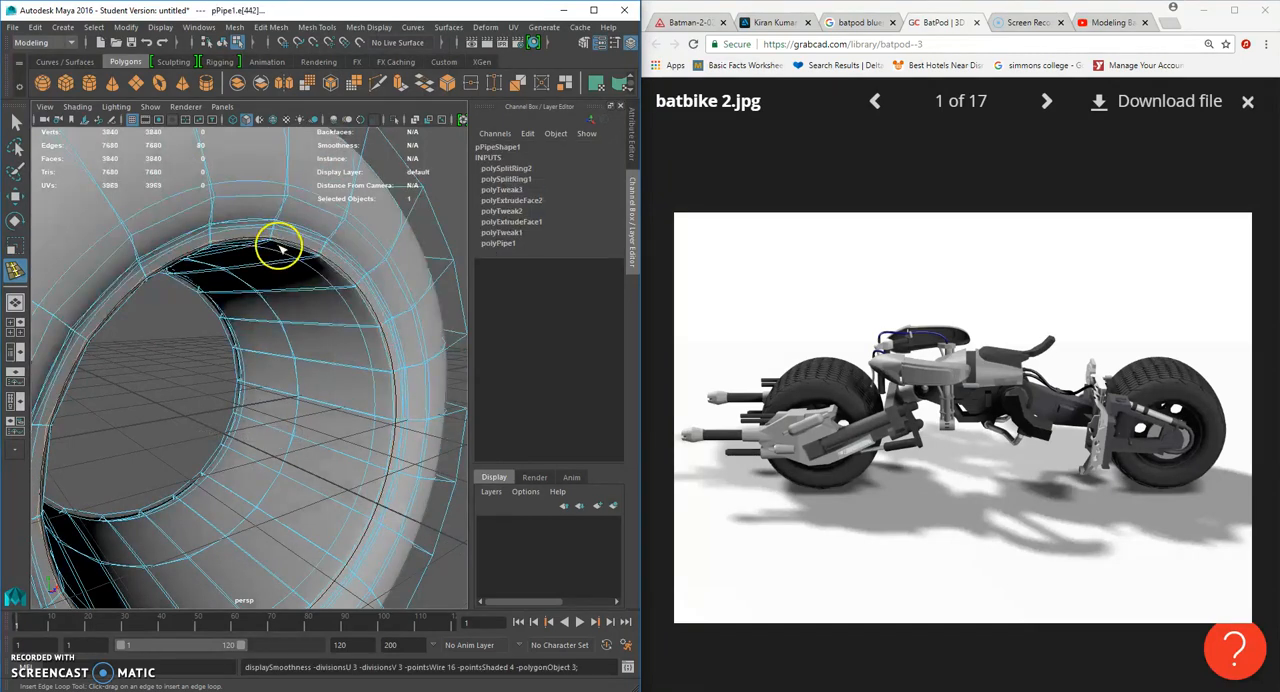
pyautogui.press('1')
# - Insert edge loops around the inner wall, one close to its front edge and one close to its rear edge
pyautogui.keyDown('alt'); pyautogui.moveTo(284, 251); pyautogui.dragTo(299, 249); pyautogui.keyUp('alt')
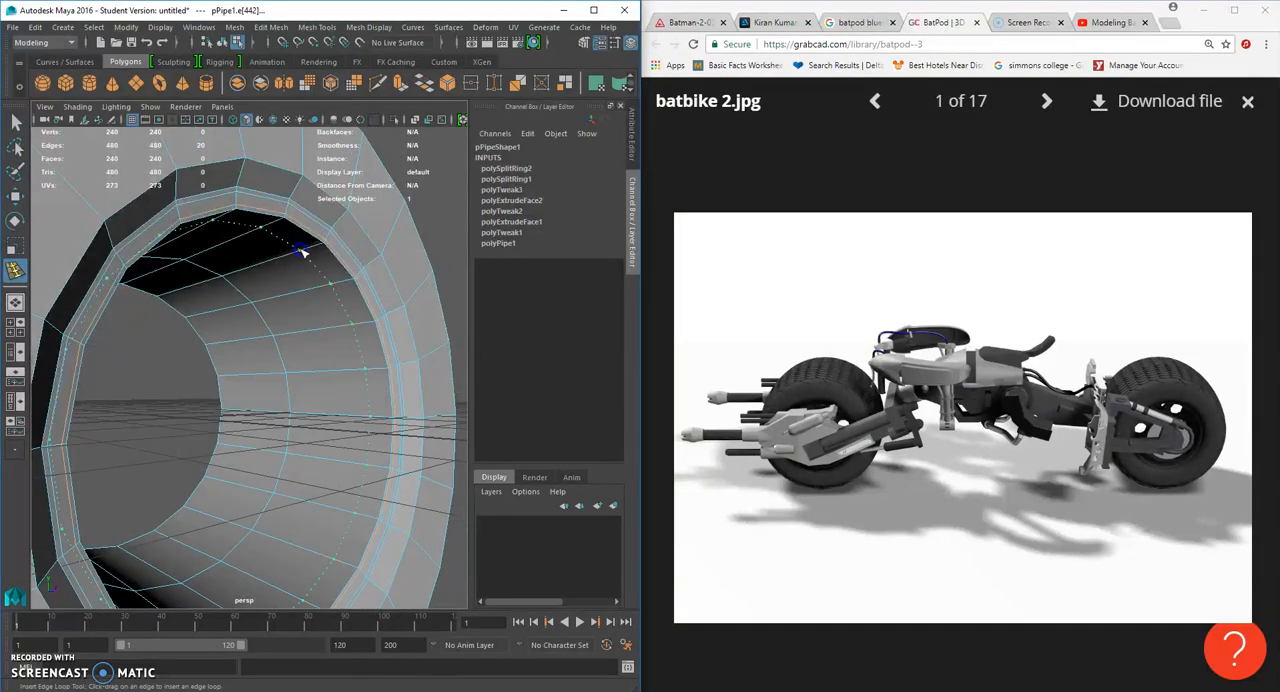
pyautogui.click(320, 251)
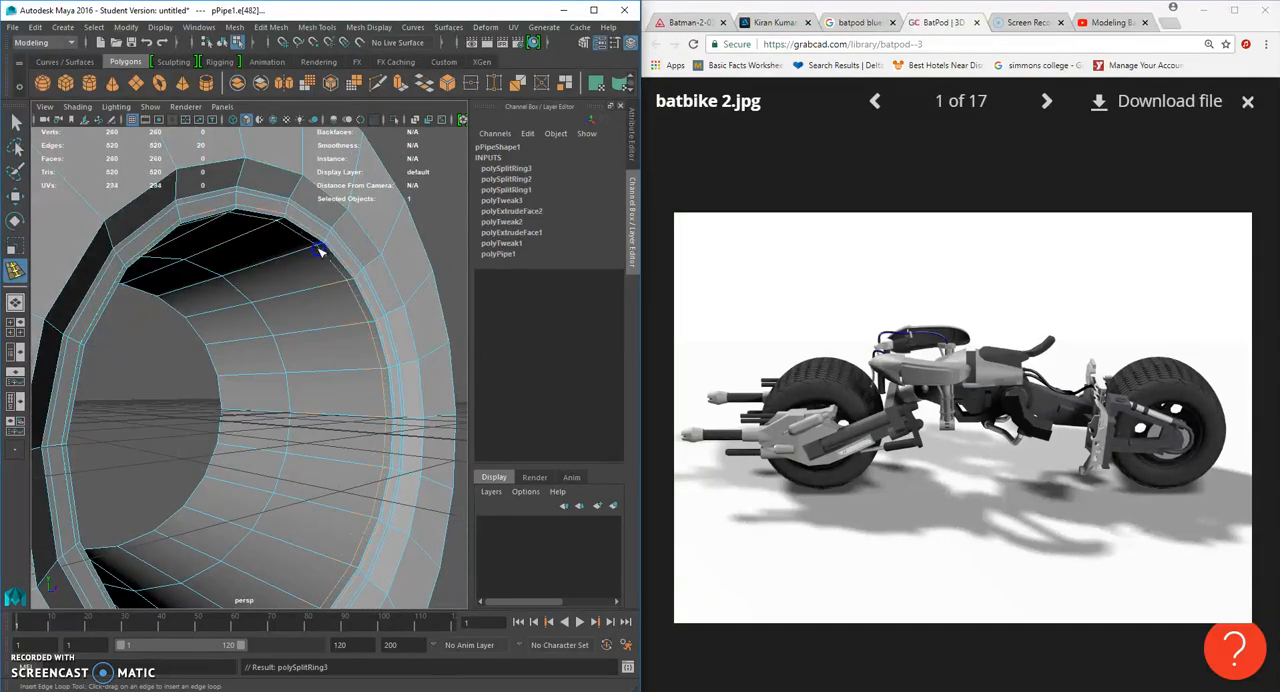
pyautogui.click(191, 318)
pyautogui.scroll(-5, 193, 315)
pyautogui.keyDown('alt'); pyautogui.moveTo(194, 314); pyautogui.dragTo(366, 297); pyautogui.keyUp('alt')
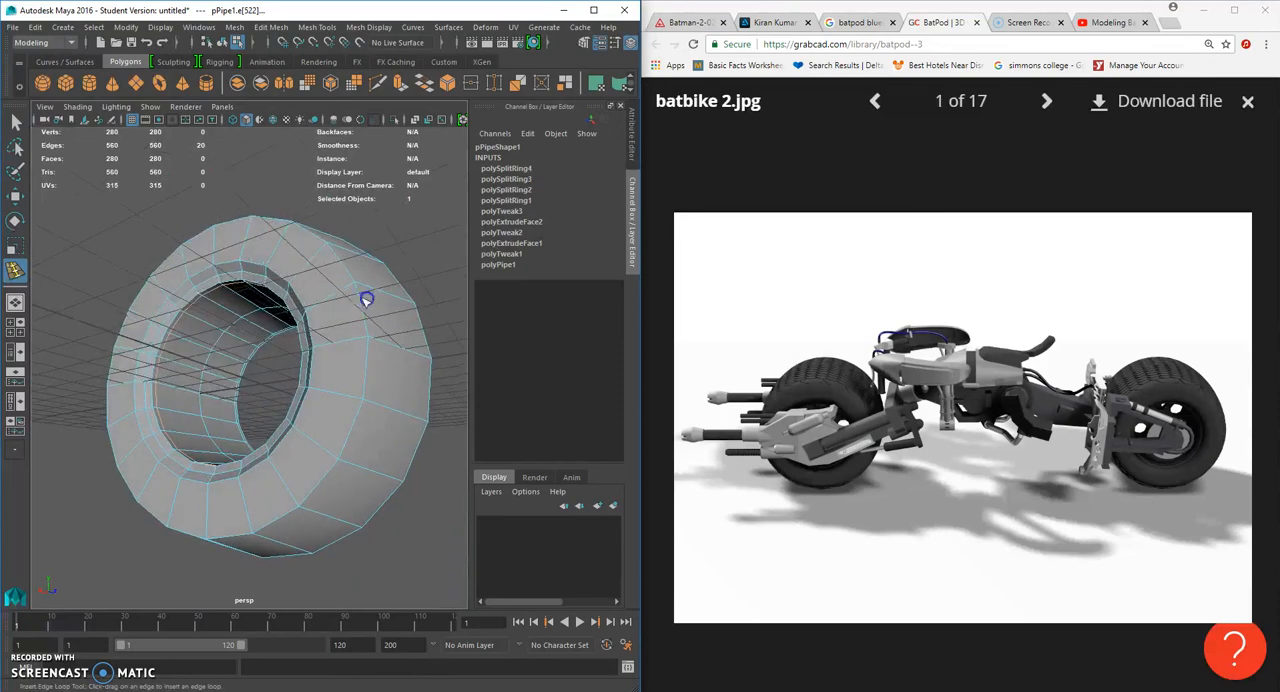
# - Insert an edge loop around the tyre's side wall, between the rim and the outer edge
pyautogui.scroll(5, 267, 252)
pyautogui.keyDown('alt'); pyautogui.moveTo(265, 251); pyautogui.dragTo(170, 273); pyautogui.keyUp('alt')
pyautogui.keyDown('alt'); pyautogui.moveTo(379, 255); pyautogui.dragTo(177, 272); pyautogui.keyUp('alt')
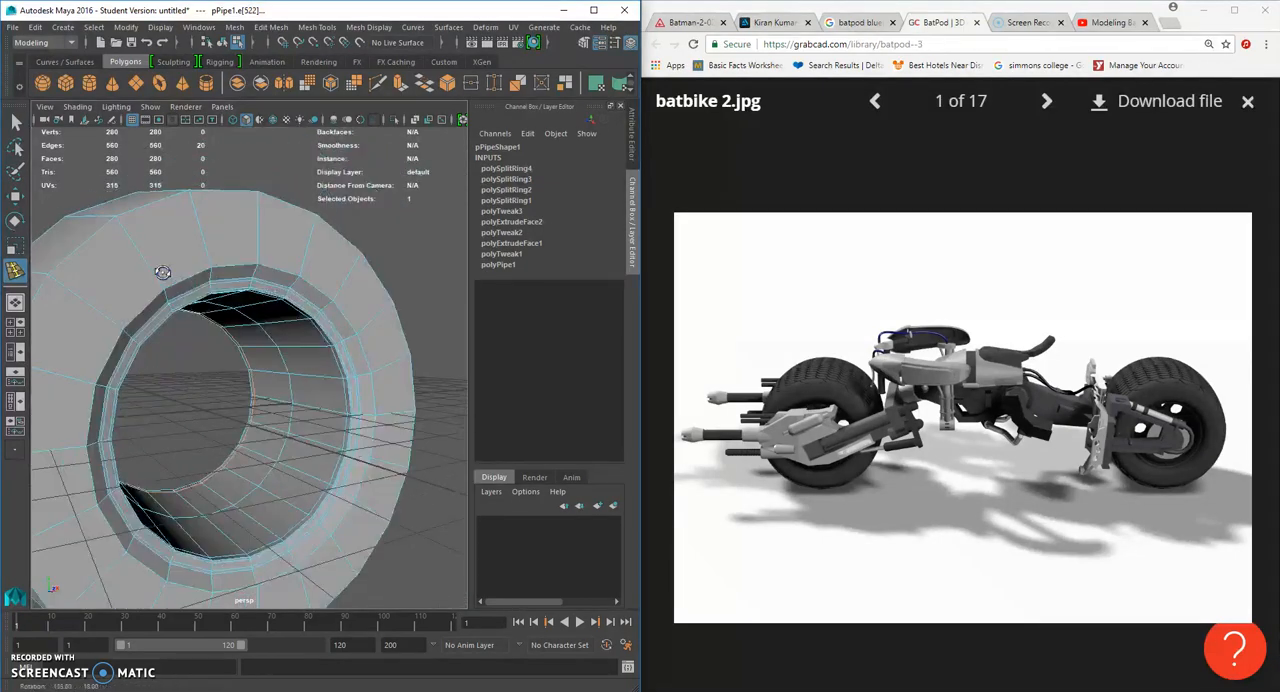
pyautogui.scroll(-5, 165, 274)
pyautogui.moveTo(312, 292)
pyautogui.keyDown('alt'); pyautogui.mouseDown()
pyautogui.moveTo(127, 305)
pyautogui.moveTo(410, 312)
pyautogui.moveTo(323, 305)
pyautogui.mouseUp(); pyautogui.keyUp('alt')
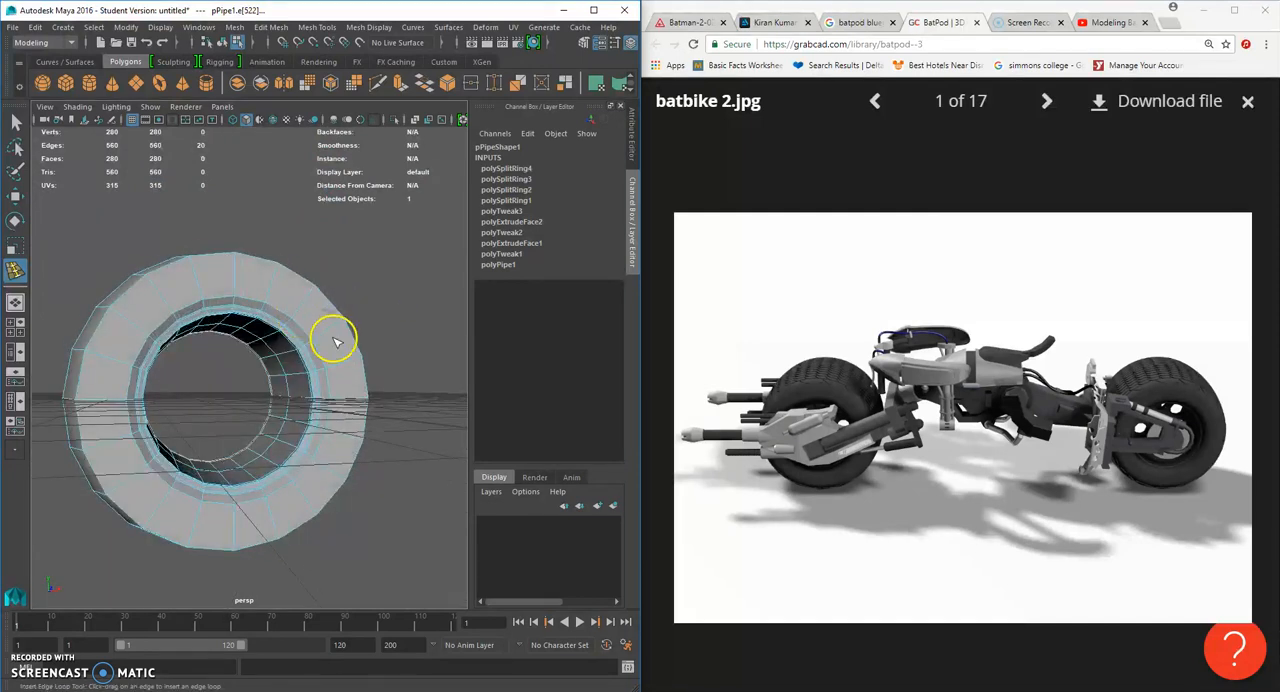
pyautogui.scroll(3, 280, 463)
pyautogui.keyDown('alt'); pyautogui.moveTo(304, 460); pyautogui.dragTo(211, 497); pyautogui.keyUp('alt')
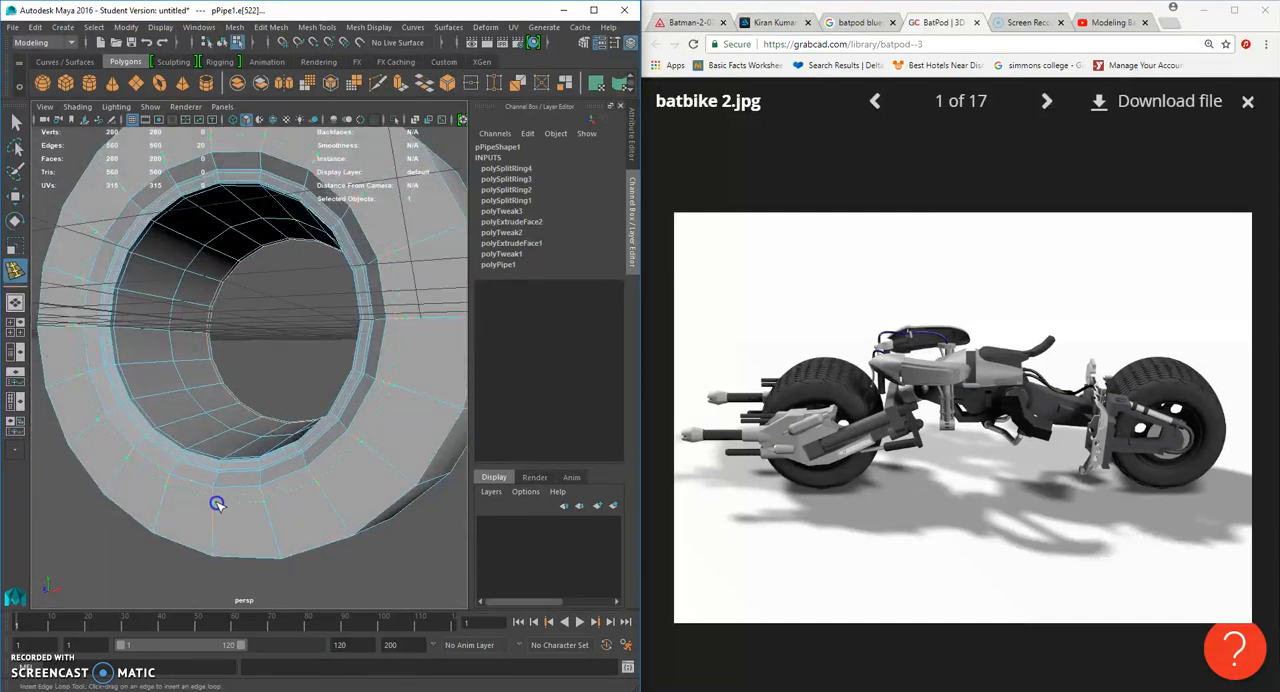
pyautogui.click(218, 508)
# - Display the wheel in smooth preview and inspect the tyre and rim from several angles
pyautogui.press('3')
pyautogui.click(16, 120)
pyautogui.moveTo(320, 157); pyautogui.dragTo(392, 142, button='right')
pyautogui.scroll(-3, 376, 220)
pyautogui.keyDown('alt'); pyautogui.moveTo(372, 242); pyautogui.dragTo(378, 275); pyautogui.keyUp('alt')
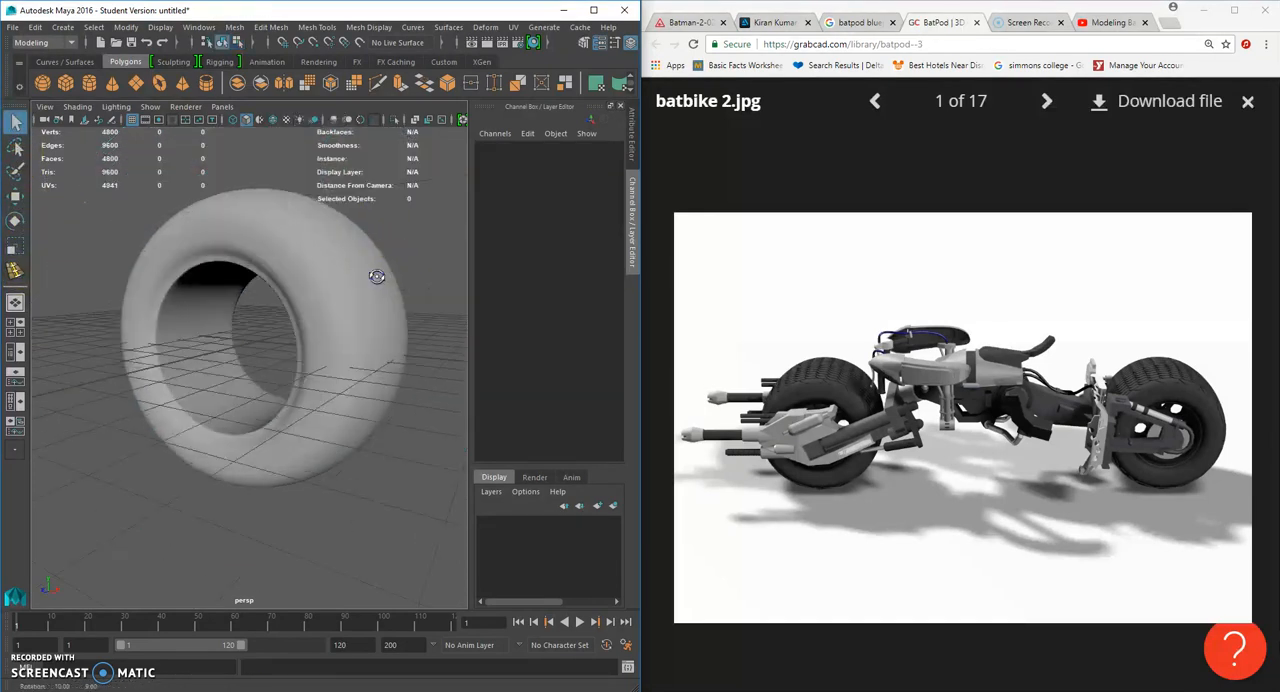
pyautogui.keyDown('alt'); pyautogui.moveTo(340, 307); pyautogui.dragTo(264, 307); pyautogui.keyUp('alt')
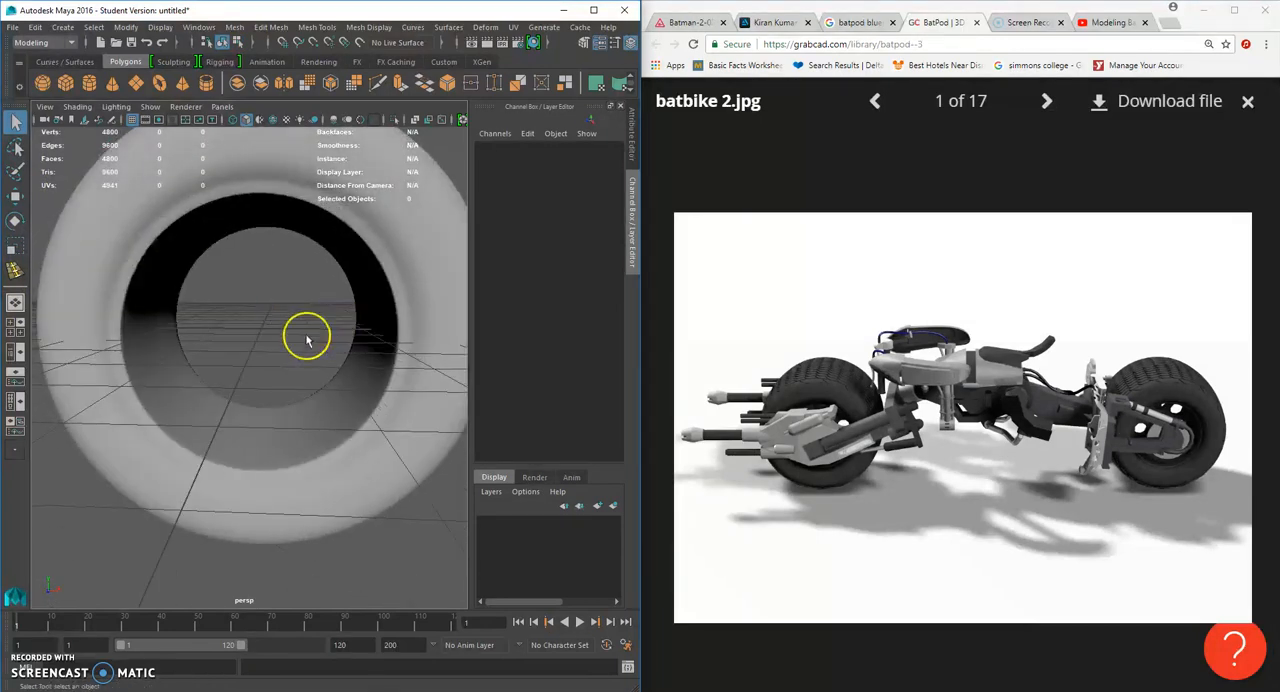
# - Return to the unsmoothed mesh and select all the faces around the wheel's inner wall
pyautogui.click(160, 380)
pyautogui.scroll(4, 166, 377)
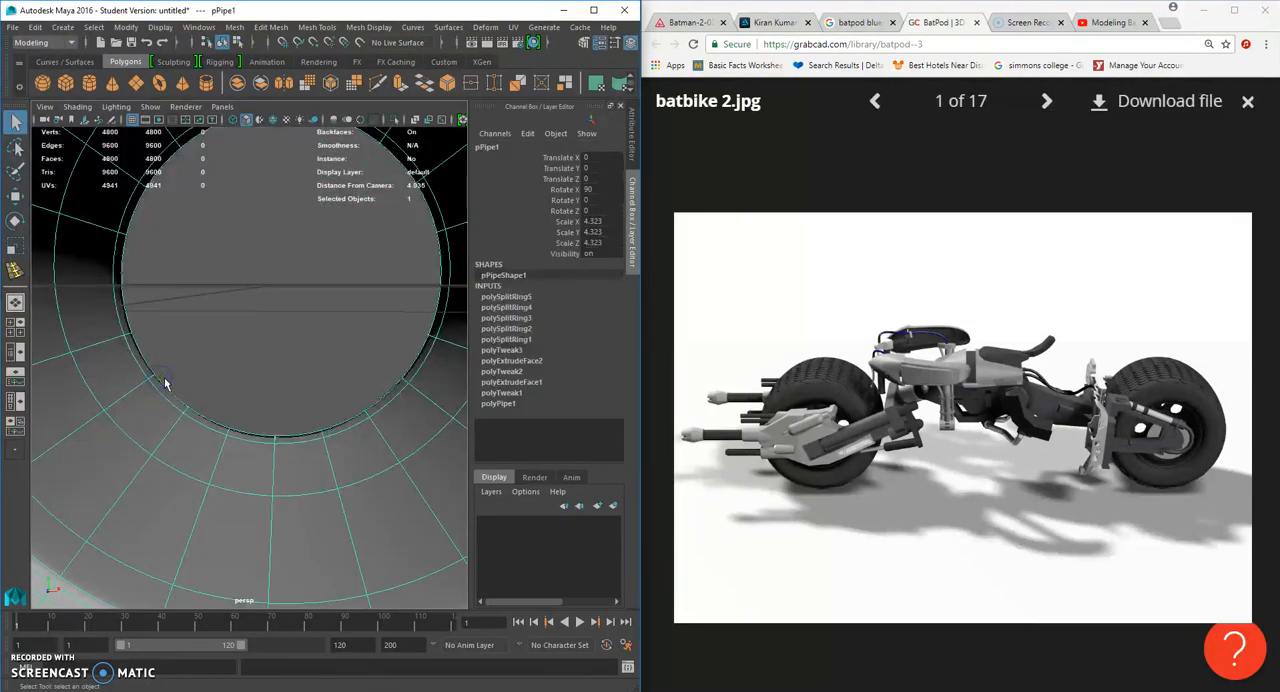
pyautogui.scroll(-1, 166, 377)
pyautogui.keyDown('alt'); pyautogui.moveTo(188, 393); pyautogui.dragTo(149, 385); pyautogui.keyUp('alt')
pyautogui.moveTo(149, 338); pyautogui.dragTo(152, 388, button='right')
pyautogui.click(133, 389)
pyautogui.moveTo(136, 410)
pyautogui.mouseDown()
pyautogui.moveTo(109, 357)
pyautogui.moveTo(123, 210)
pyautogui.moveTo(174, 170)
pyautogui.moveTo(300, 120)
pyautogui.moveTo(362, 135)
pyautogui.mouseUp()
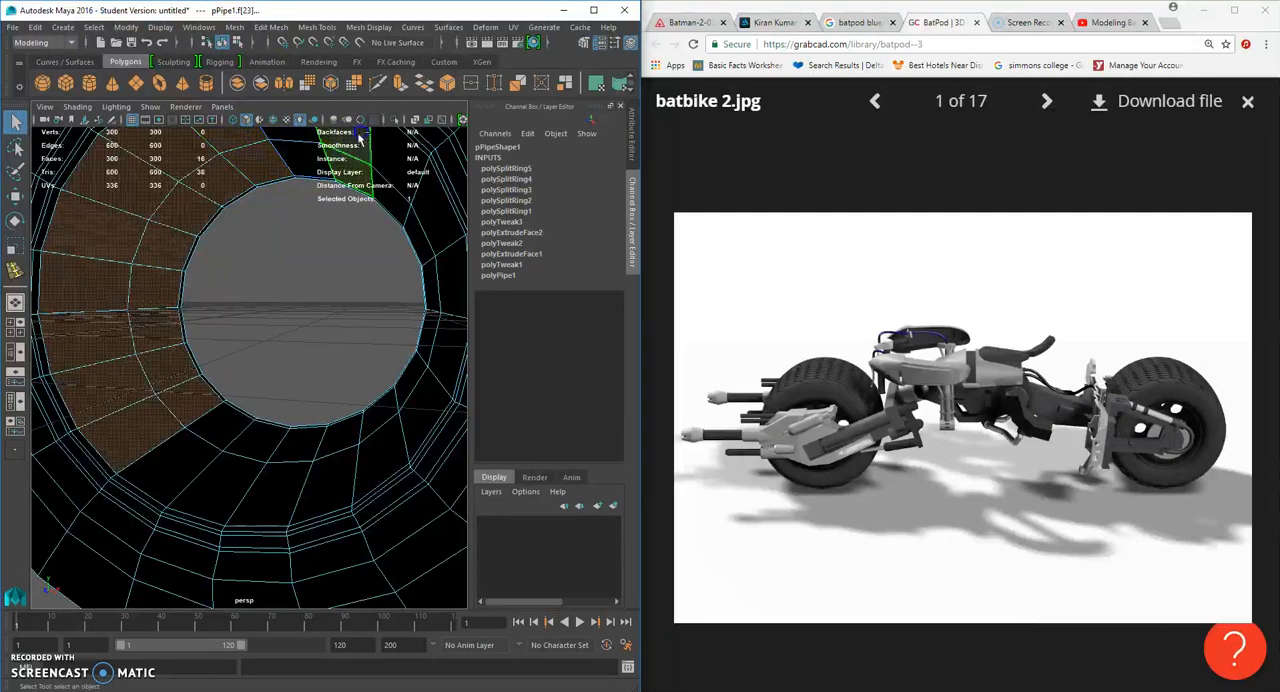
pyautogui.scroll(-5, 362, 236)
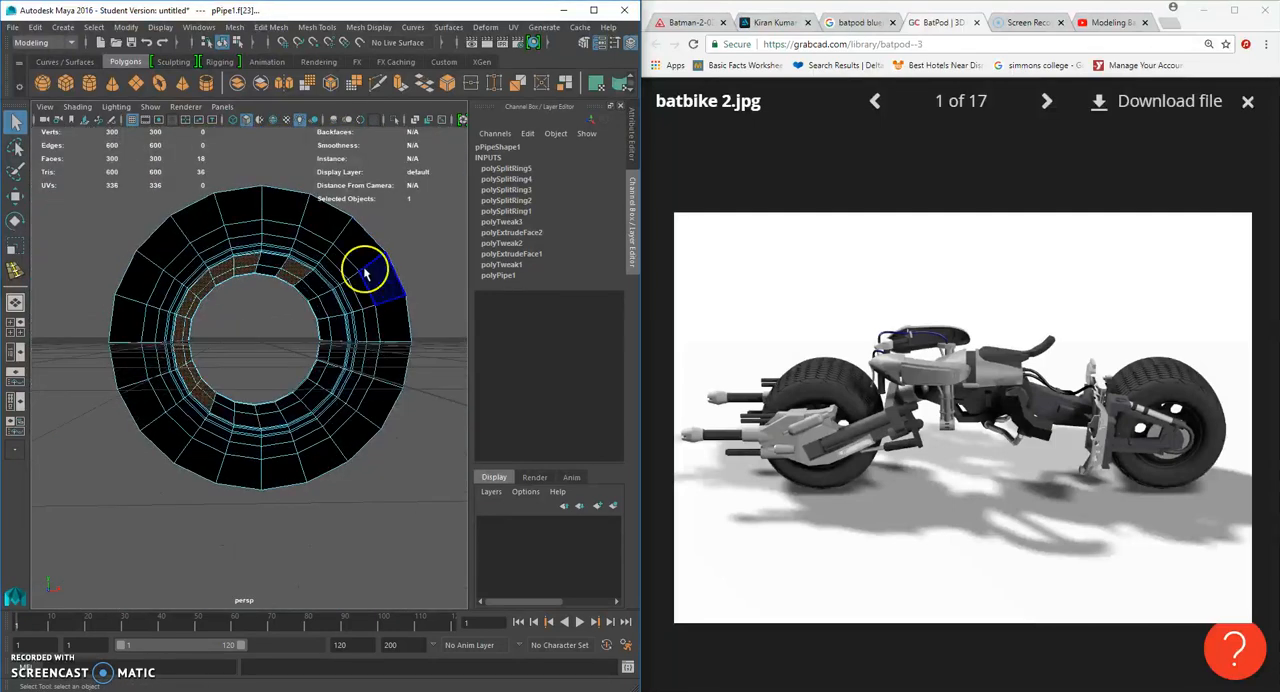
pyautogui.press('5')
pyautogui.keyDown('alt'); pyautogui.moveTo(306, 284); pyautogui.dragTo(309, 277); pyautogui.keyUp('alt')
pyautogui.scroll(5, 309, 277)
pyautogui.moveTo(282, 226)
pyautogui.mouseDown()
pyautogui.moveTo(363, 281)
pyautogui.moveTo(366, 374)
pyautogui.moveTo(329, 423)
pyautogui.moveTo(251, 449)
pyautogui.mouseUp()
pyautogui.keyDown('shift'); pyautogui.click(235, 448); pyautogui.keyUp('shift')
pyautogui.keyDown('shift'); pyautogui.click(214, 443); pyautogui.keyUp('shift')
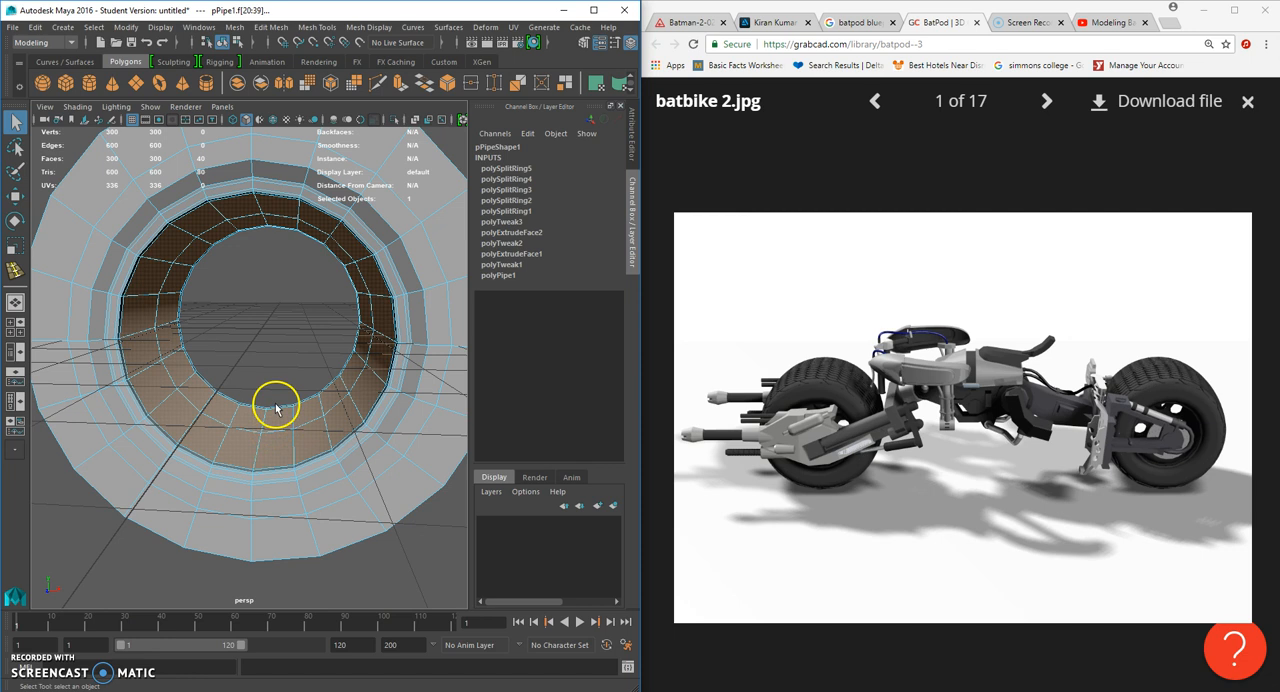
# - Extrude the selected inner-wall faces and scale the extrusion slightly to start a narrow ridge
pyautogui.hotkey('ctrl', 'e')
pyautogui.click(16, 248)
pyautogui.keyDown('alt'); pyautogui.moveTo(253, 346); pyautogui.dragTo(230, 313); pyautogui.keyUp('alt')
pyautogui.scroll(3, 230, 313)
pyautogui.keyDown('alt'); pyautogui.moveTo(230, 313); pyautogui.dragTo(267, 361, button='middle'); pyautogui.keyUp('alt')
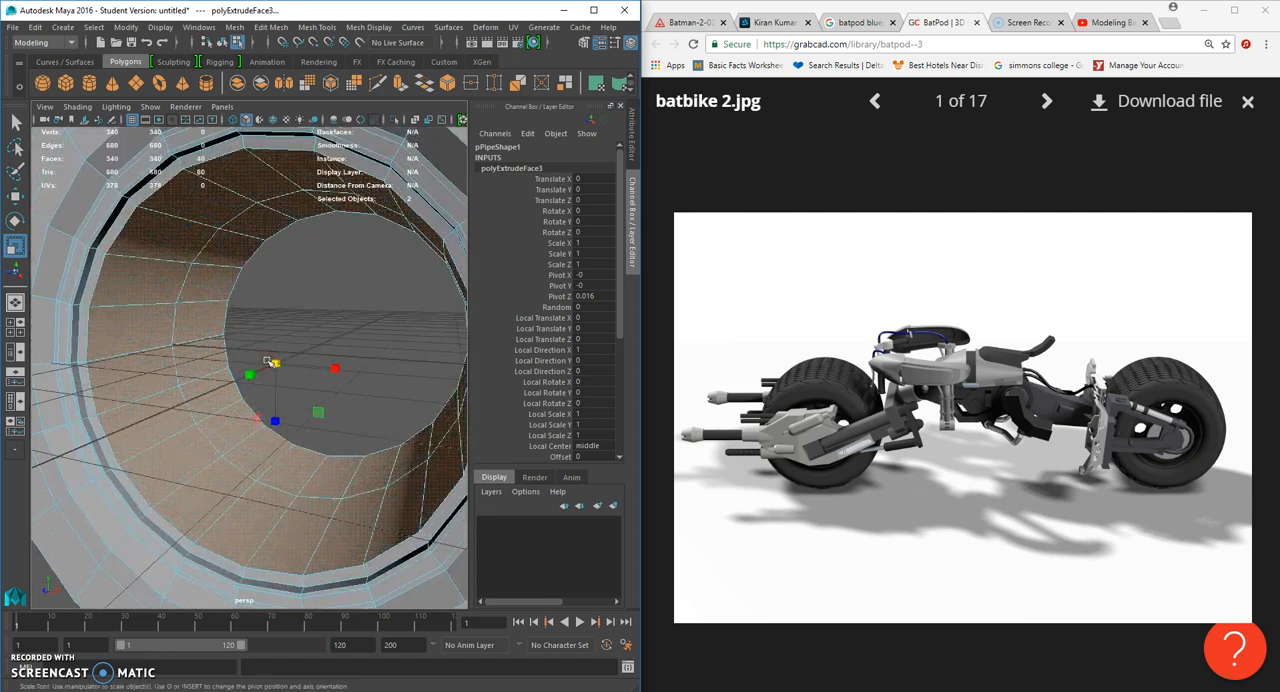
# - Extrude the inner-wall faces twice more, scaling each extrusion to form a series of stepped ridges
pyautogui.hotkey('ctrl', 'e')
pyautogui.click(14, 245)
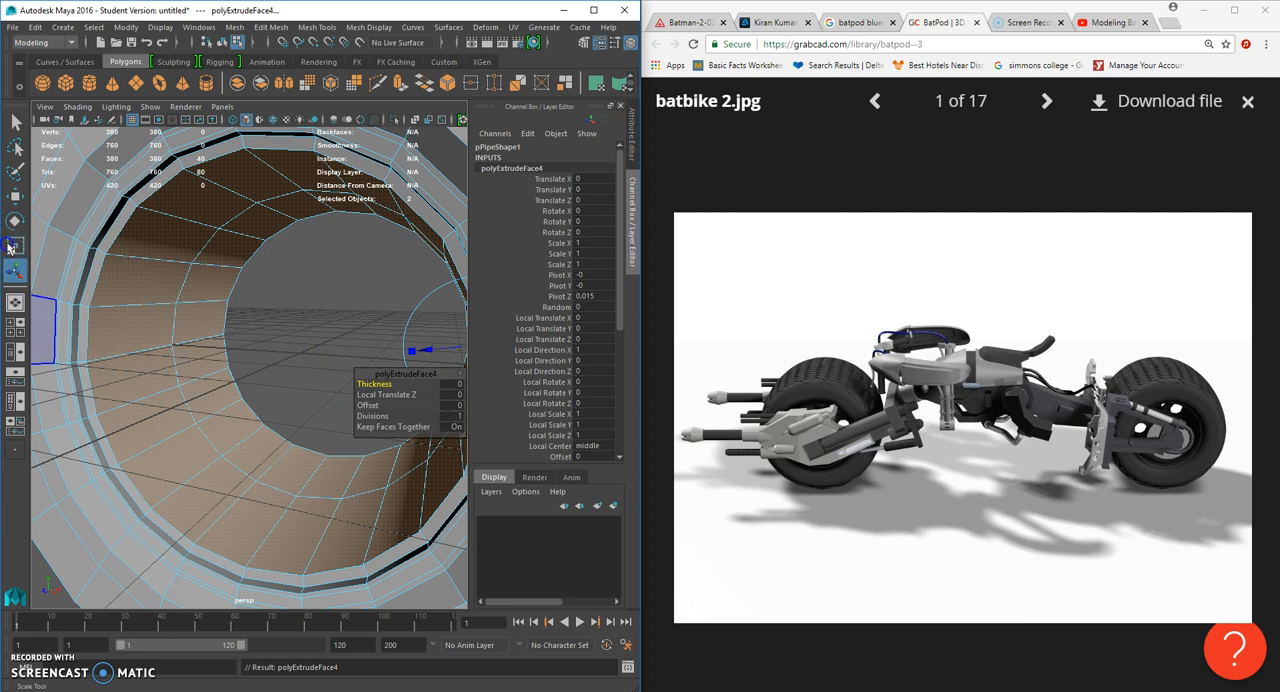
pyautogui.moveTo(247, 388); pyautogui.dragTo(255, 383)
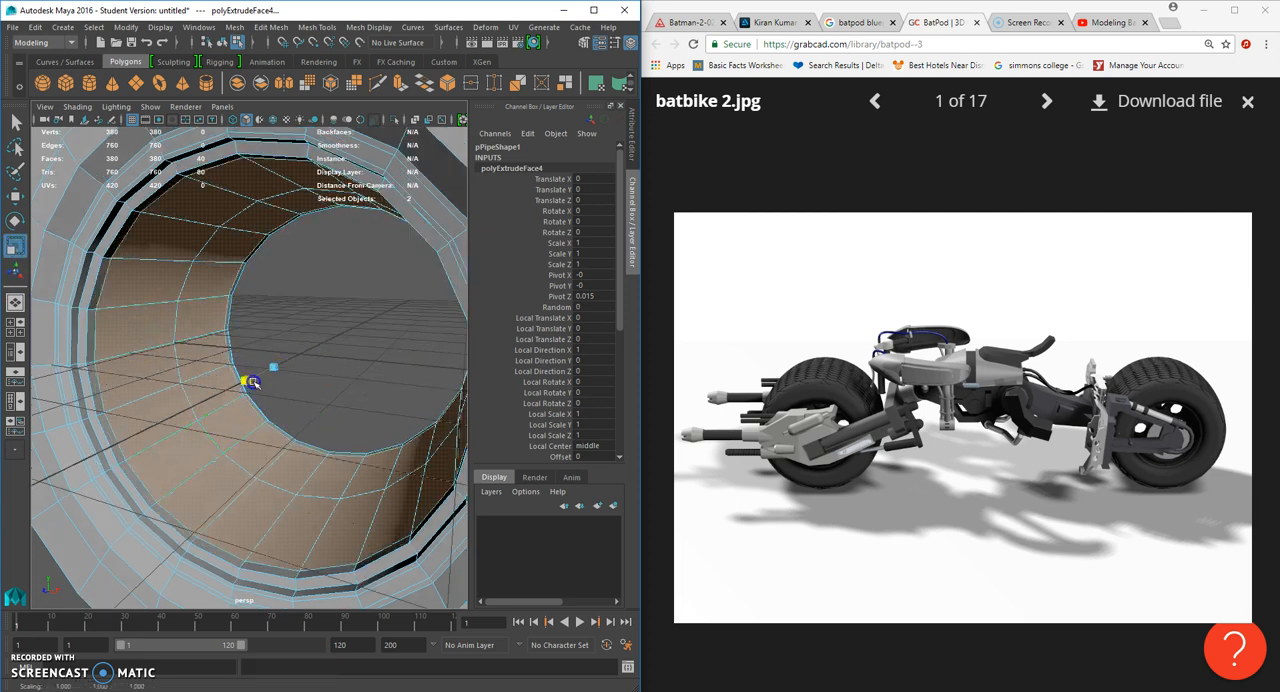
pyautogui.hotkey('ctrl', 'e')
pyautogui.click(14, 245)
pyautogui.moveTo(281, 372); pyautogui.dragTo(263, 366)
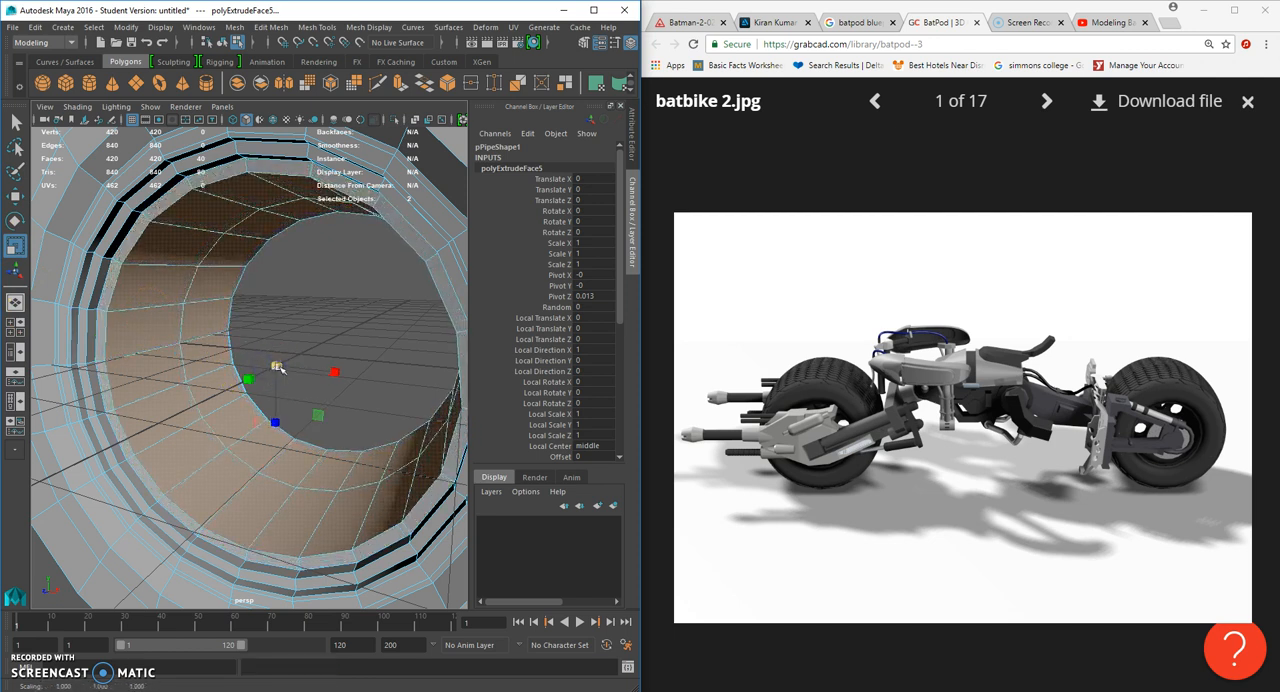
# - Insert a supporting edge loop around the outermost of the new stepped ridges with the Insert Edge Loop Tool
pyautogui.click(310, 36)
pyautogui.click(351, 114)
pyautogui.keyDown('alt'); pyautogui.moveTo(214, 200); pyautogui.dragTo(191, 218); pyautogui.keyUp('alt')
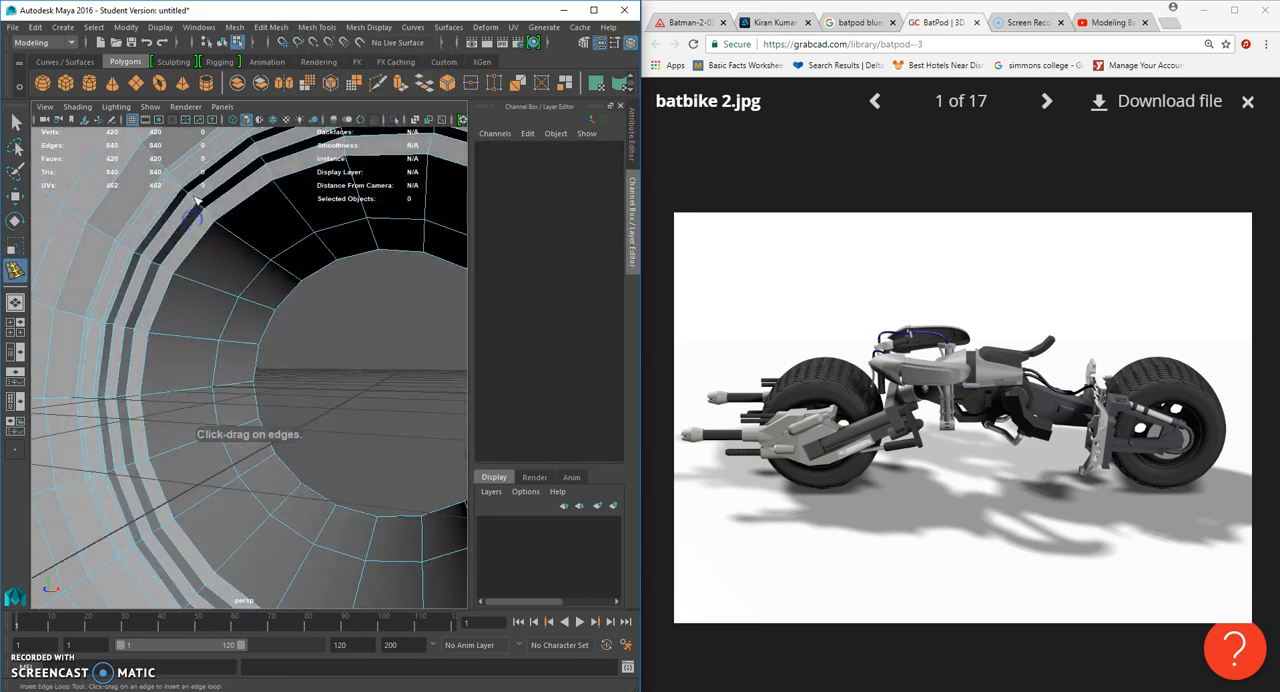
pyautogui.click(194, 199)
pyautogui.keyDown('alt'); pyautogui.moveTo(205, 211); pyautogui.dragTo(289, 358, button='right'); pyautogui.keyUp('alt')
pyautogui.keyDown('alt'); pyautogui.moveTo(191, 193); pyautogui.dragTo(191, 257, button='middle'); pyautogui.keyUp('alt')
pyautogui.keyDown('alt'); pyautogui.moveTo(219, 308); pyautogui.dragTo(200, 294); pyautogui.keyUp('alt')
# - Insert further edge loops beside the remaining ridge edges and at the start of the inner wall
pyautogui.click(127, 326)
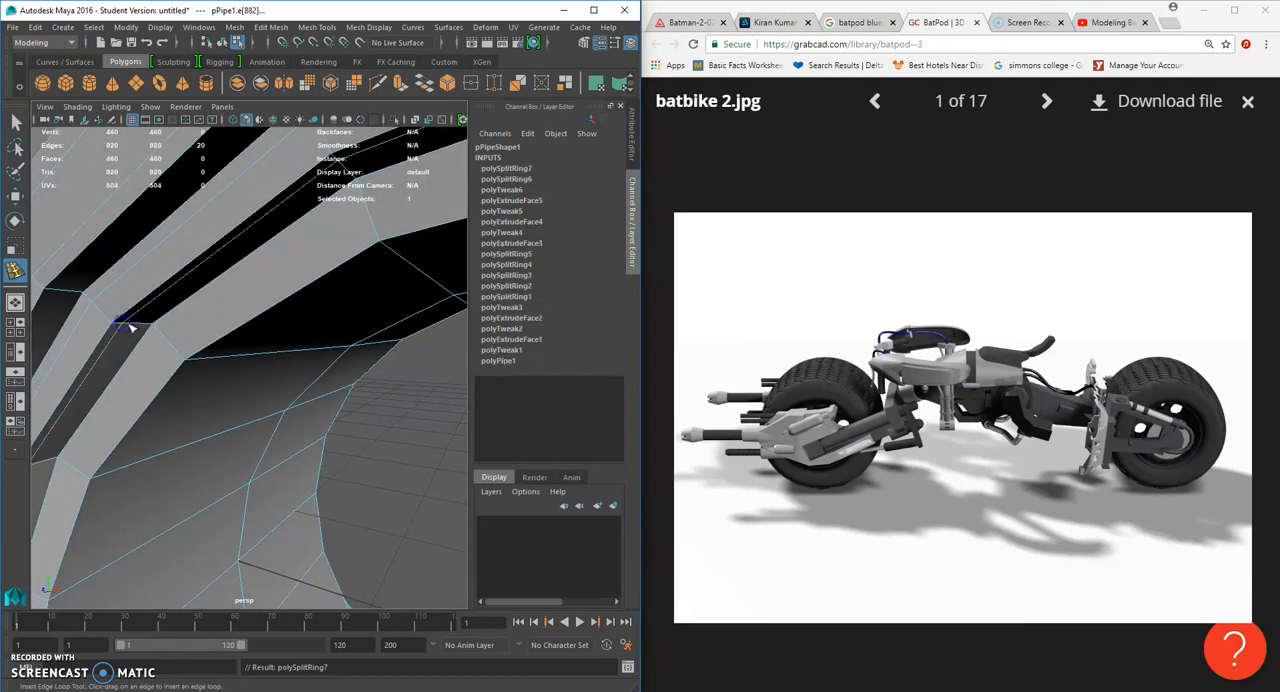
pyautogui.click(139, 326)
pyautogui.click(157, 328)
pyautogui.click(178, 351)
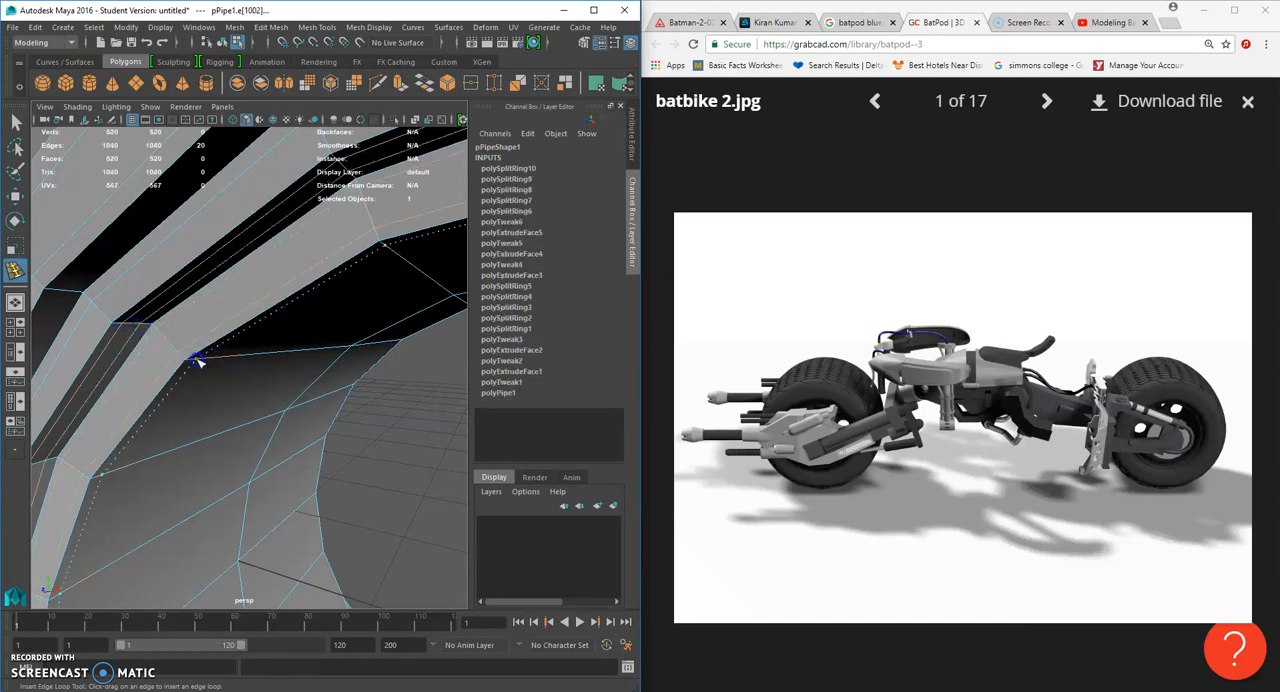
pyautogui.click(199, 362)
# - Inspect the smoothed wheel and its stepped rim ridges up close and from a distance
pyautogui.scroll(-5, 201, 356)
pyautogui.click(15, 123)
pyautogui.click(14, 122)
pyautogui.moveTo(262, 209); pyautogui.dragTo(356, 191, button='right')
pyautogui.scroll(-4, 326, 284)
pyautogui.keyDown('alt'); pyautogui.moveTo(324, 286); pyautogui.dragTo(244, 314); pyautogui.keyUp('alt')
pyautogui.scroll(5, 378, 350)
pyautogui.click(268, 271)
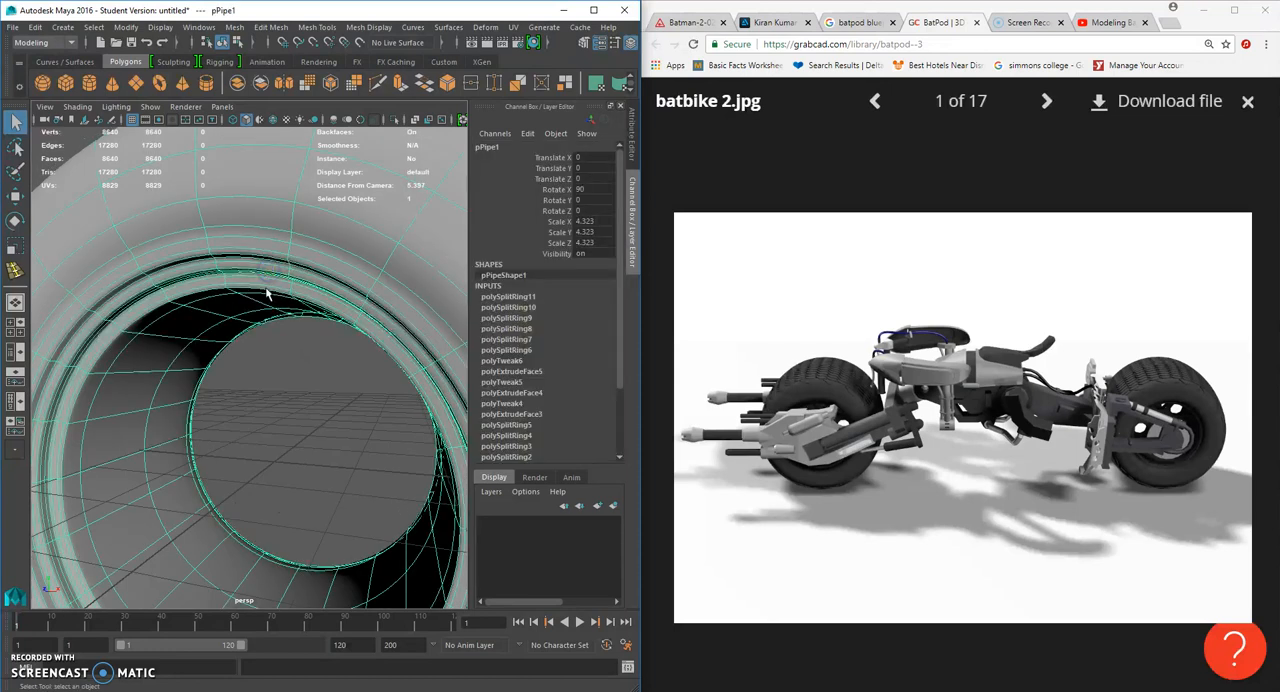
pyautogui.moveTo(300, 266); pyautogui.dragTo(302, 268, button='right')
pyautogui.scroll(-6, 357, 277)
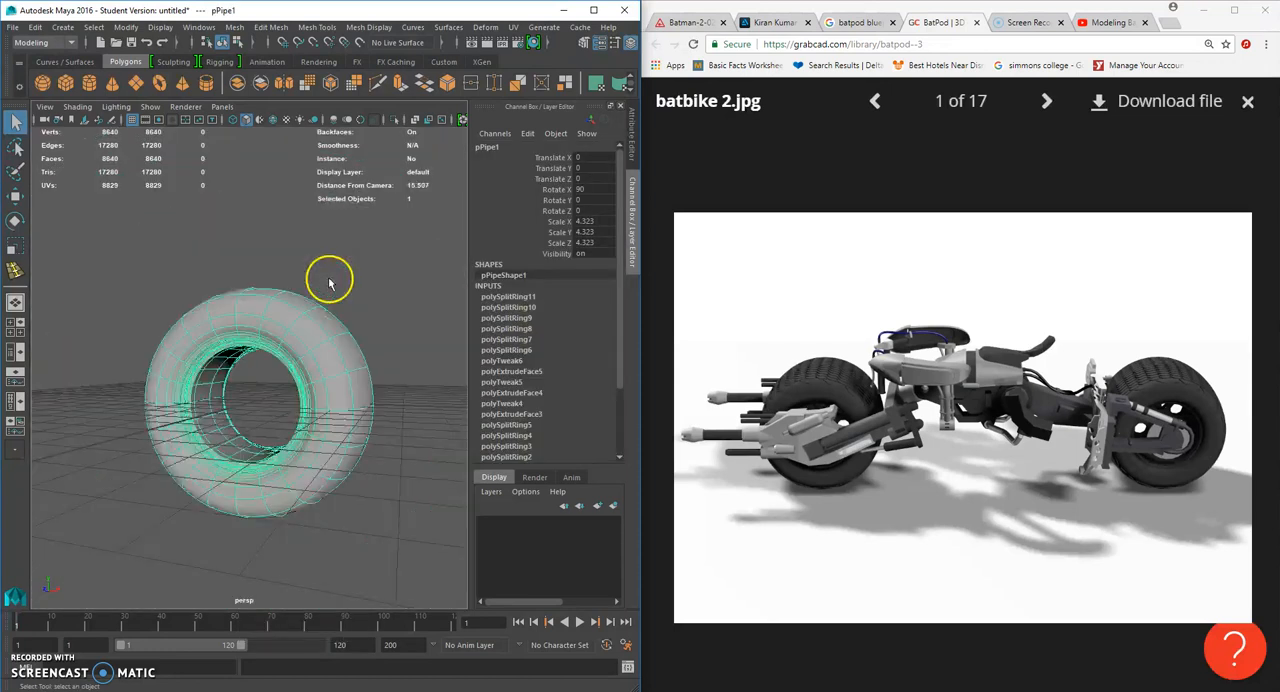
pyautogui.click(341, 318)
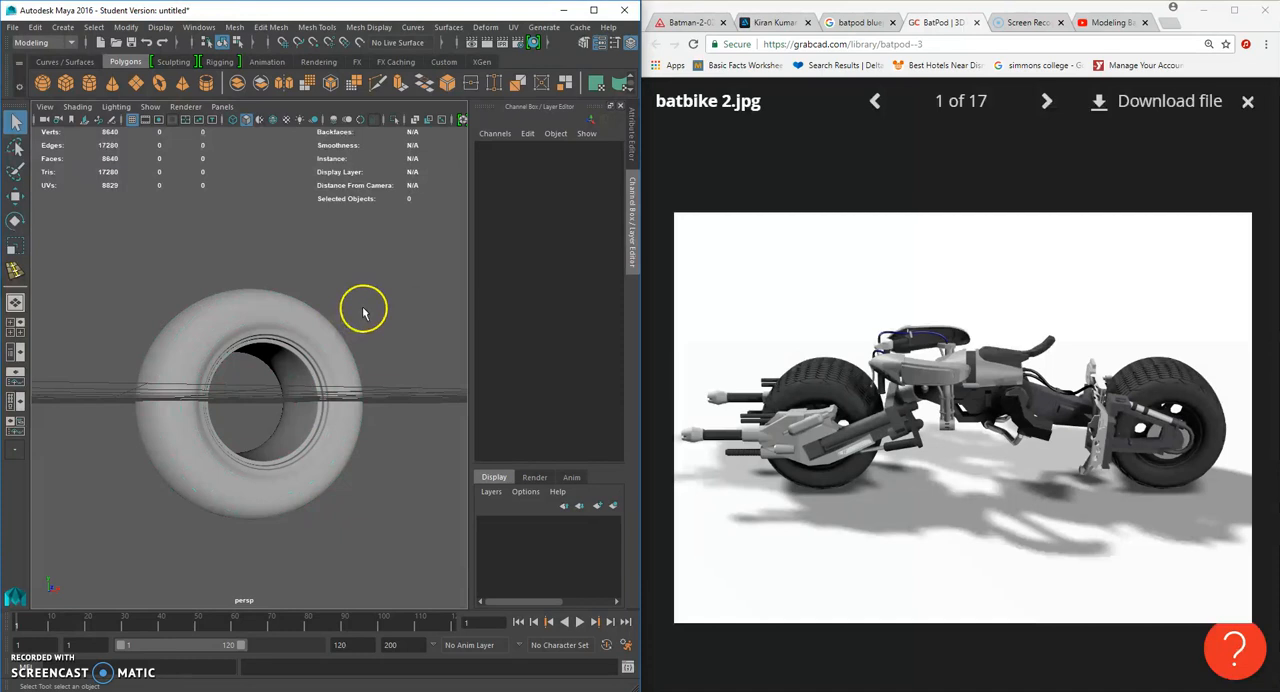
pyautogui.keyDown('alt'); pyautogui.moveTo(240, 318); pyautogui.dragTo(249, 337); pyautogui.keyUp('alt')
# - Insert an edge loop on the tyre's side wall close to the outer shoulder and preview it smoothed
pyautogui.click(249, 337)
pyautogui.press('f')
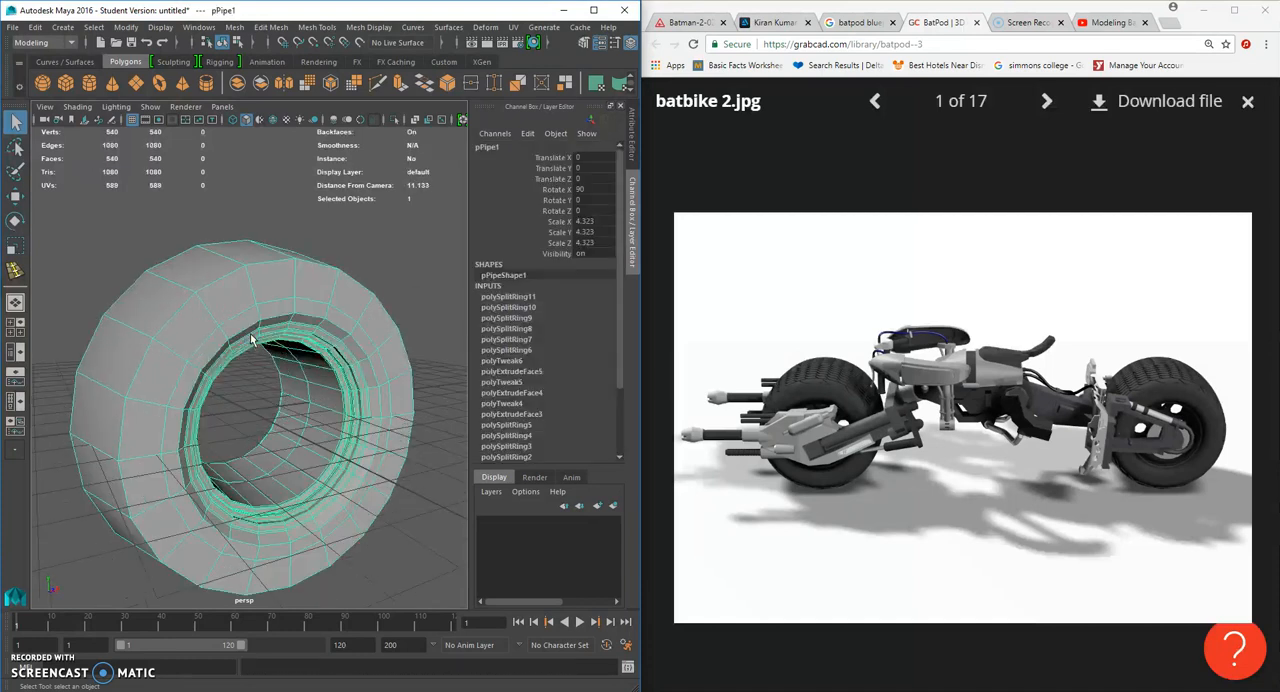
pyautogui.press('g')
pyautogui.moveTo(252, 297); pyautogui.dragTo(252, 295)
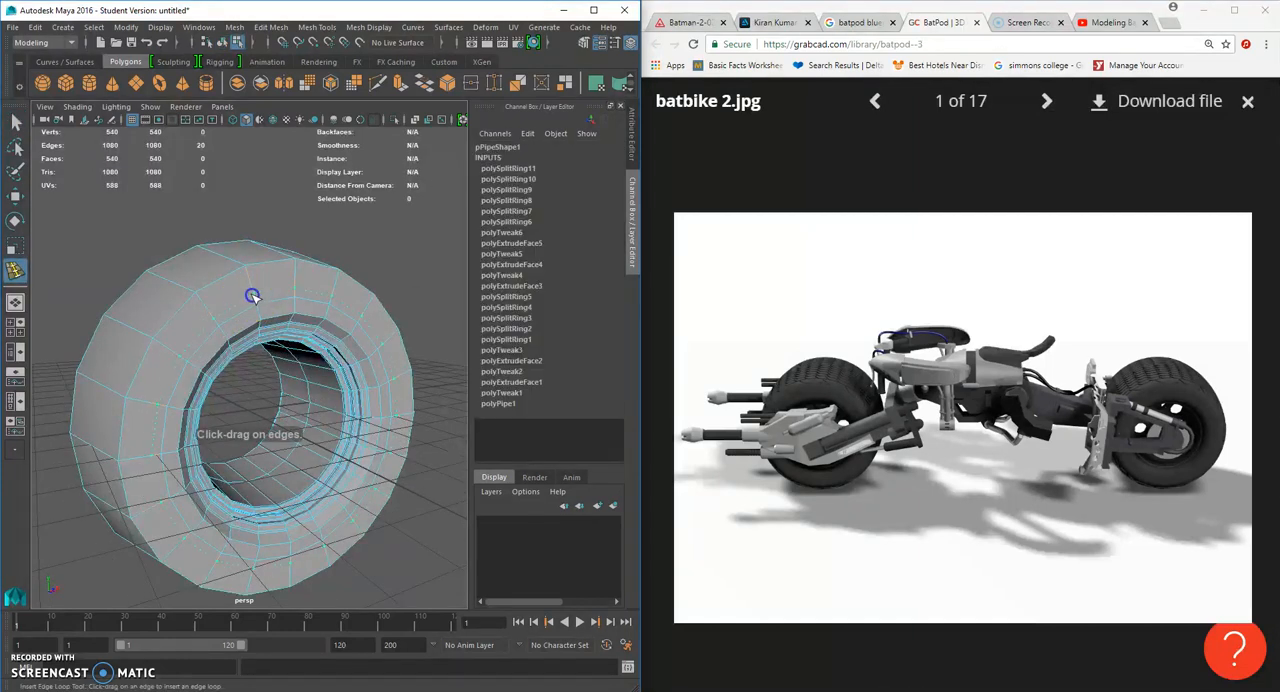
pyautogui.click(244, 277)
pyautogui.press('3')
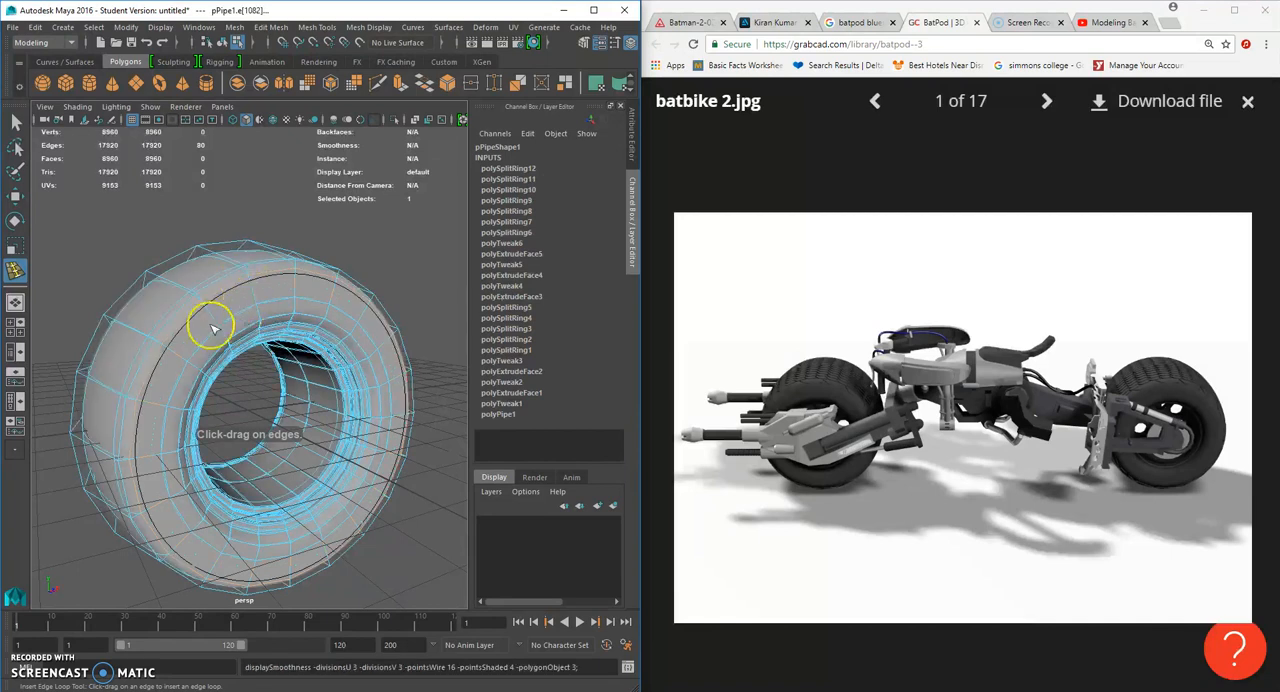
# - Insert an edge loop around the tyre's tread close to the side wall and preview it smoothed
pyautogui.click(15, 121)
pyautogui.rightClick(227, 268)
pyautogui.click(229, 259)
pyautogui.keyDown('alt'); pyautogui.moveTo(366, 337); pyautogui.dragTo(266, 336); pyautogui.keyUp('alt')
pyautogui.press('1')
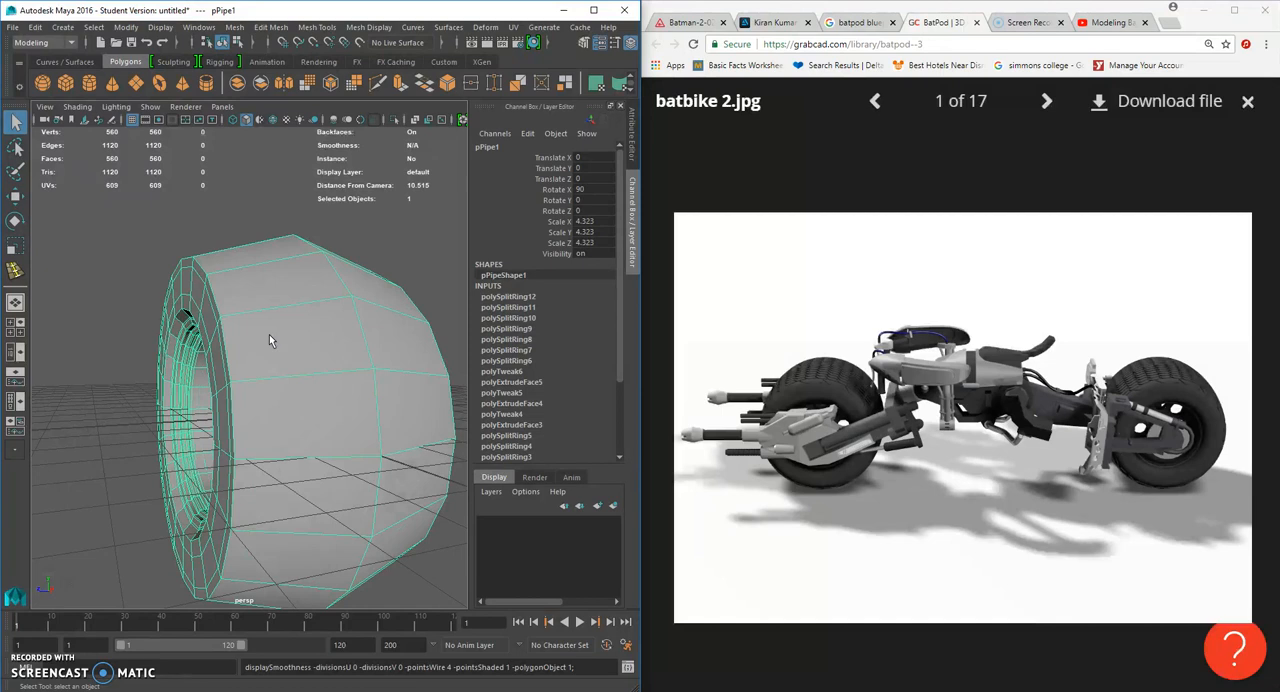
pyautogui.press('y')
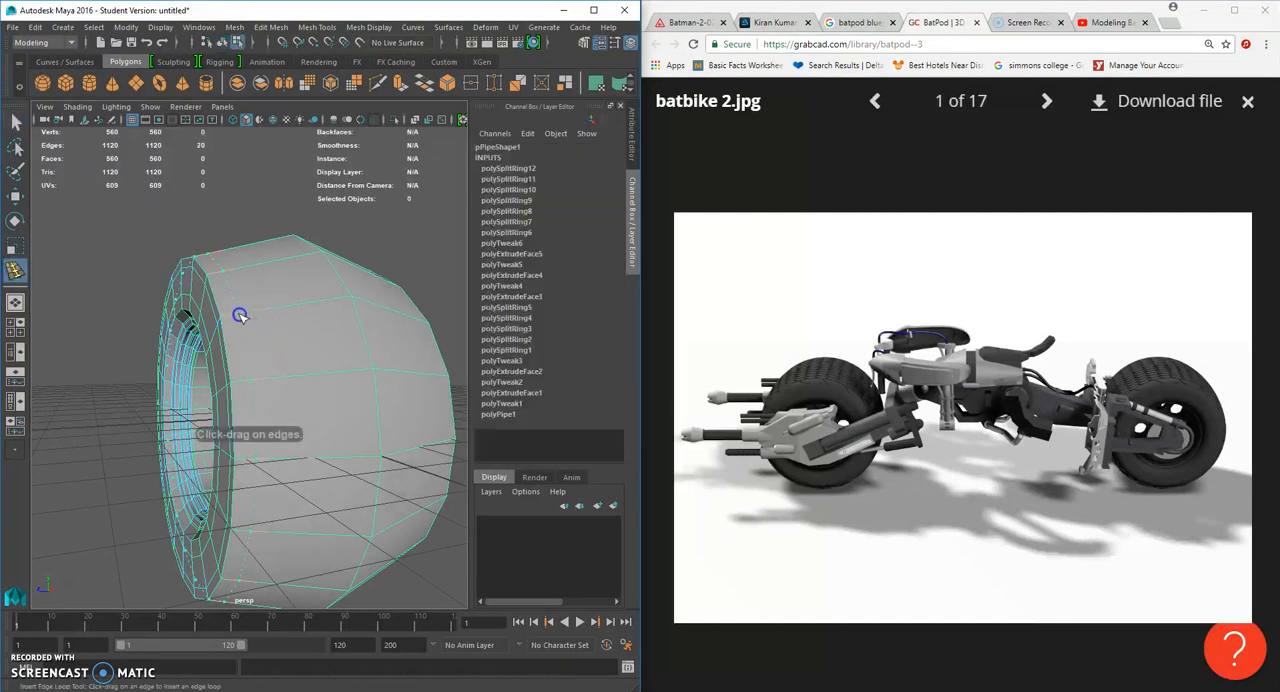
pyautogui.click(240, 316)
pyautogui.press('3')
# - Try to shift the new edge loop beside the tyre's shoulder inward along the wheel's axis
pyautogui.click(15, 121)
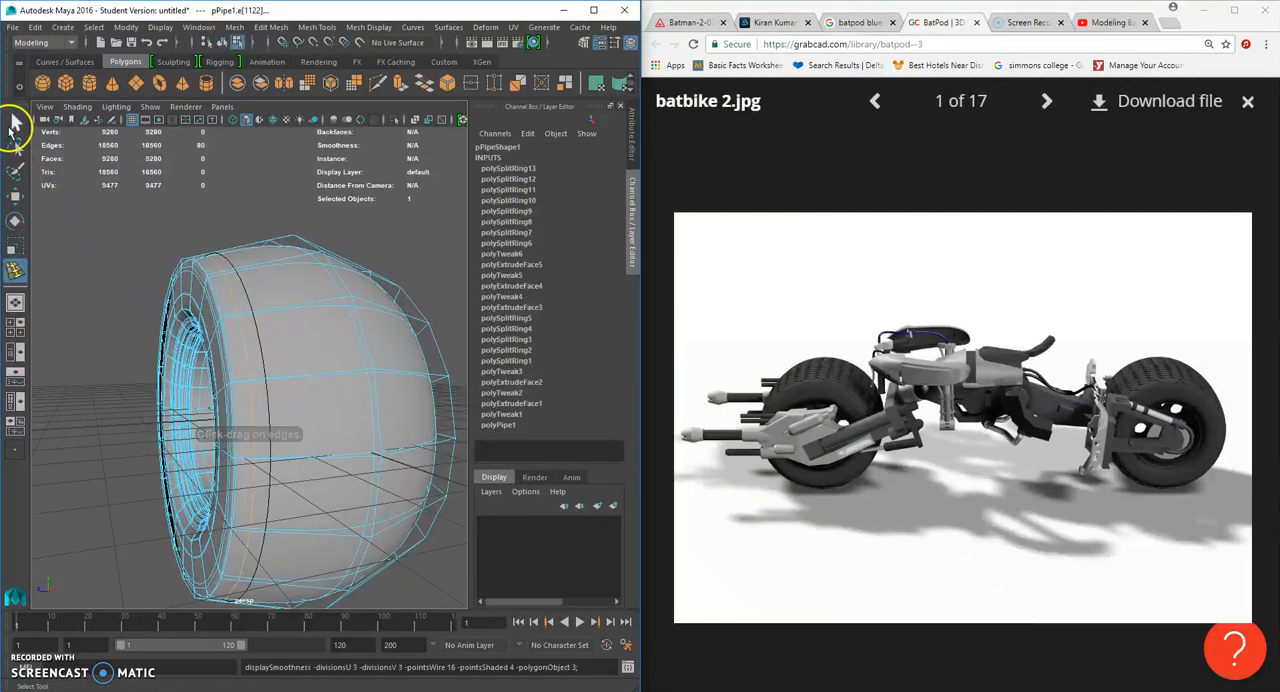
pyautogui.click(280, 309)
pyautogui.keyDown('alt'); pyautogui.moveTo(280, 309); pyautogui.dragTo(383, 429); pyautogui.keyUp('alt')
pyautogui.click(261, 342)
pyautogui.moveTo(261, 342); pyautogui.dragTo(265, 298, button='right')
pyautogui.doubleClick(289, 323)
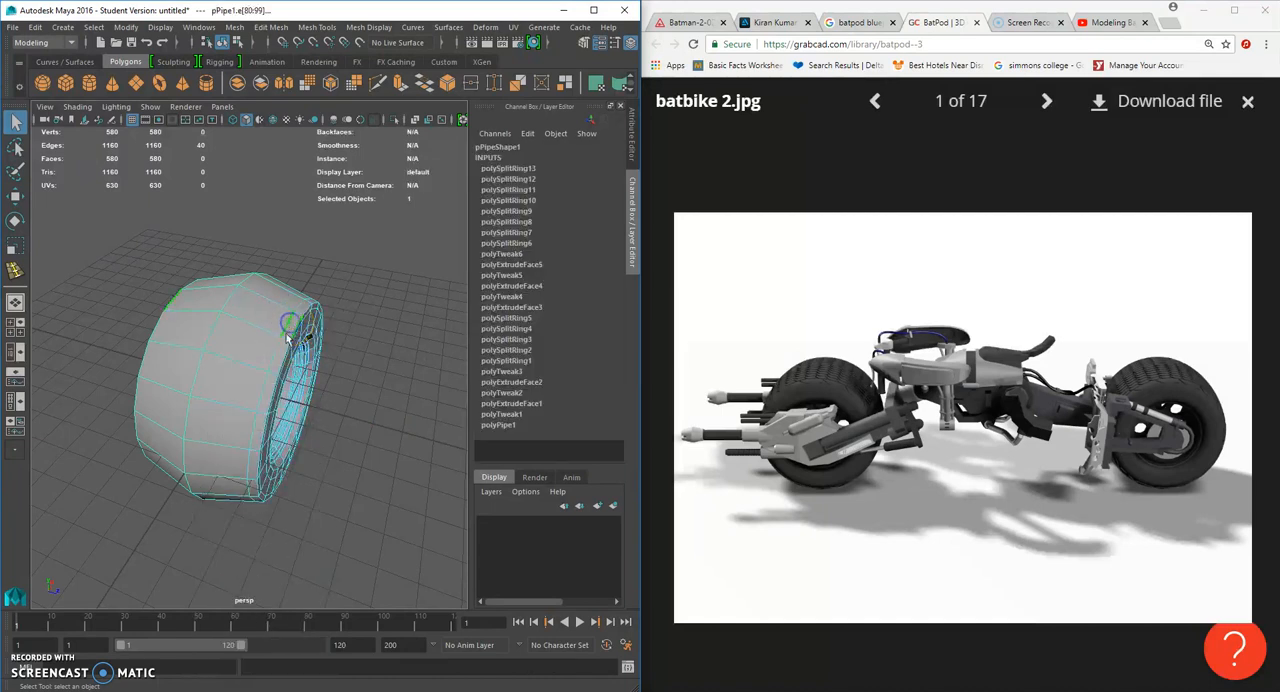
pyautogui.click(16, 201)
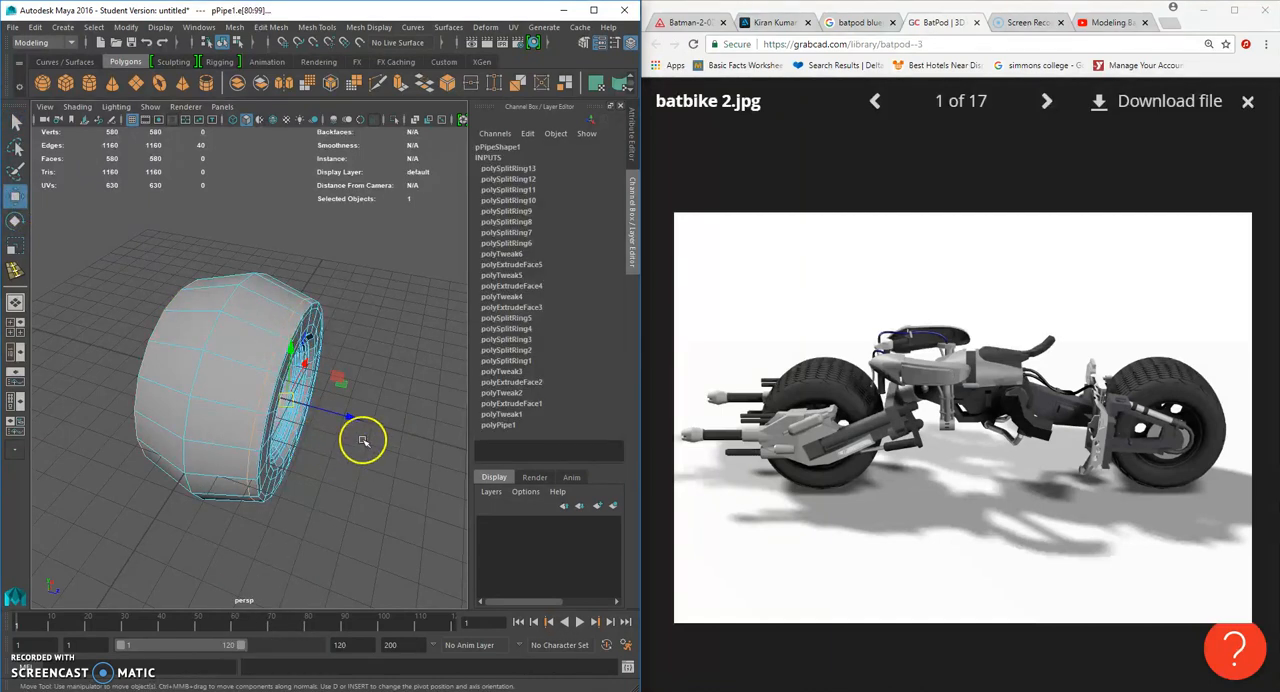
pyautogui.moveTo(347, 416); pyautogui.dragTo(338, 411)
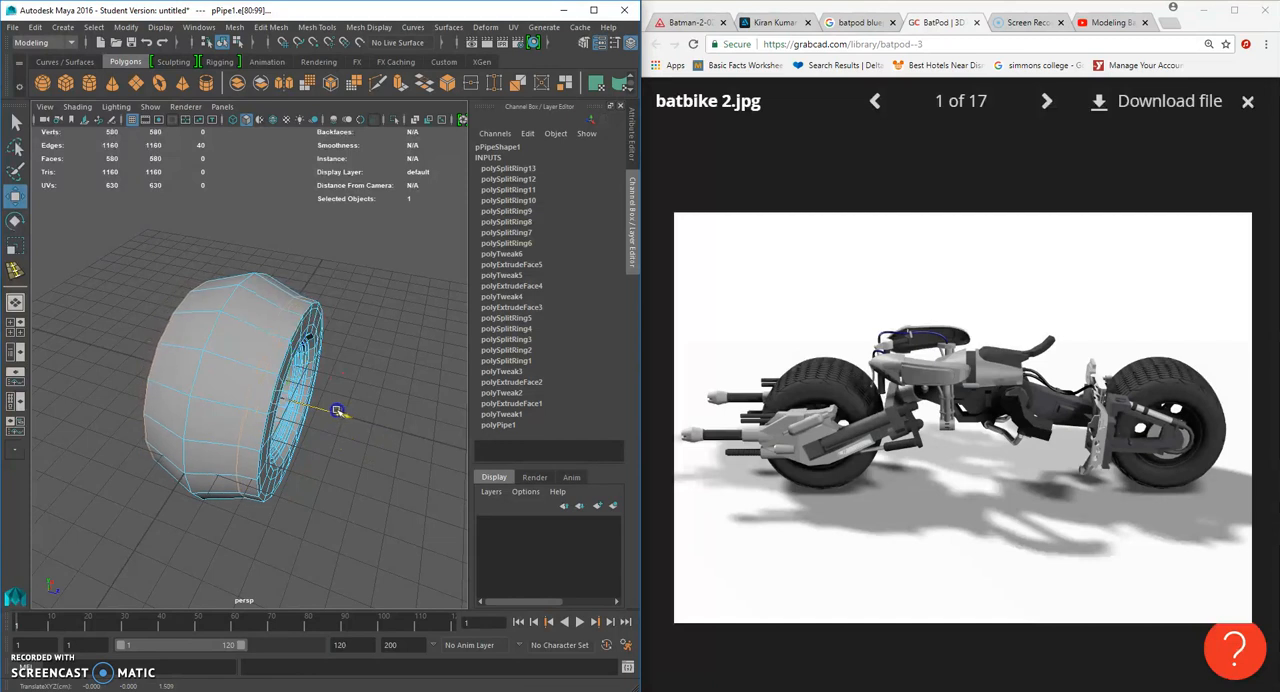
pyautogui.click(297, 345)
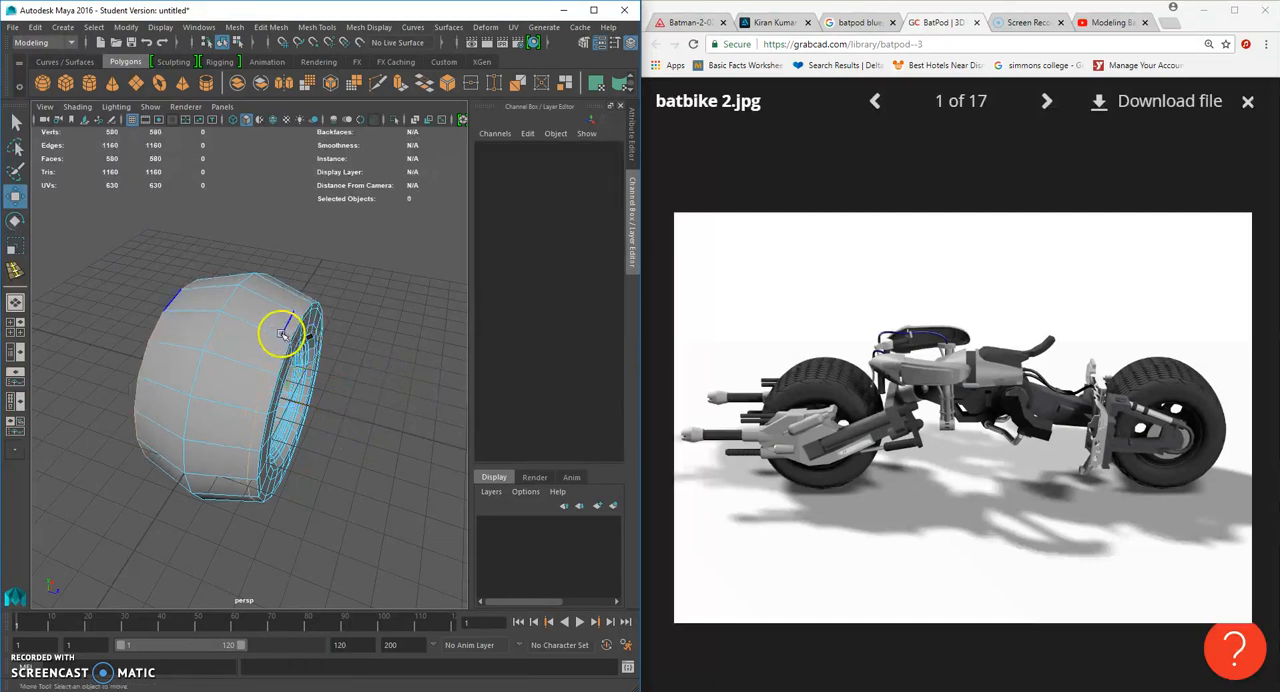
# - Undo the edge loop's shift and insertion, and insert the tread loop farther in from the shoulder, previewing it smoothed
pyautogui.hotkey('ctrl', 'z')
pyautogui.hotkey('ctrl', 'z')
pyautogui.hotkey('ctrl', 'z')
pyautogui.hotkey('ctrl', 'z')
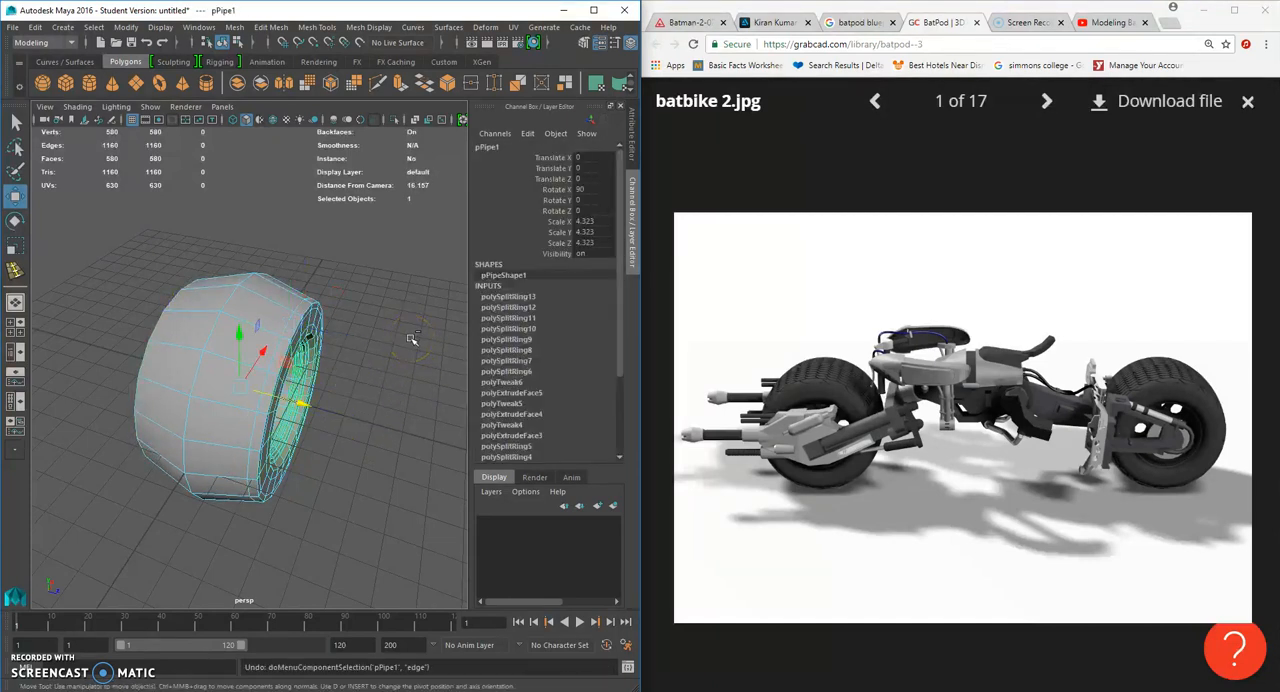
pyautogui.hotkey('ctrl', 'z')
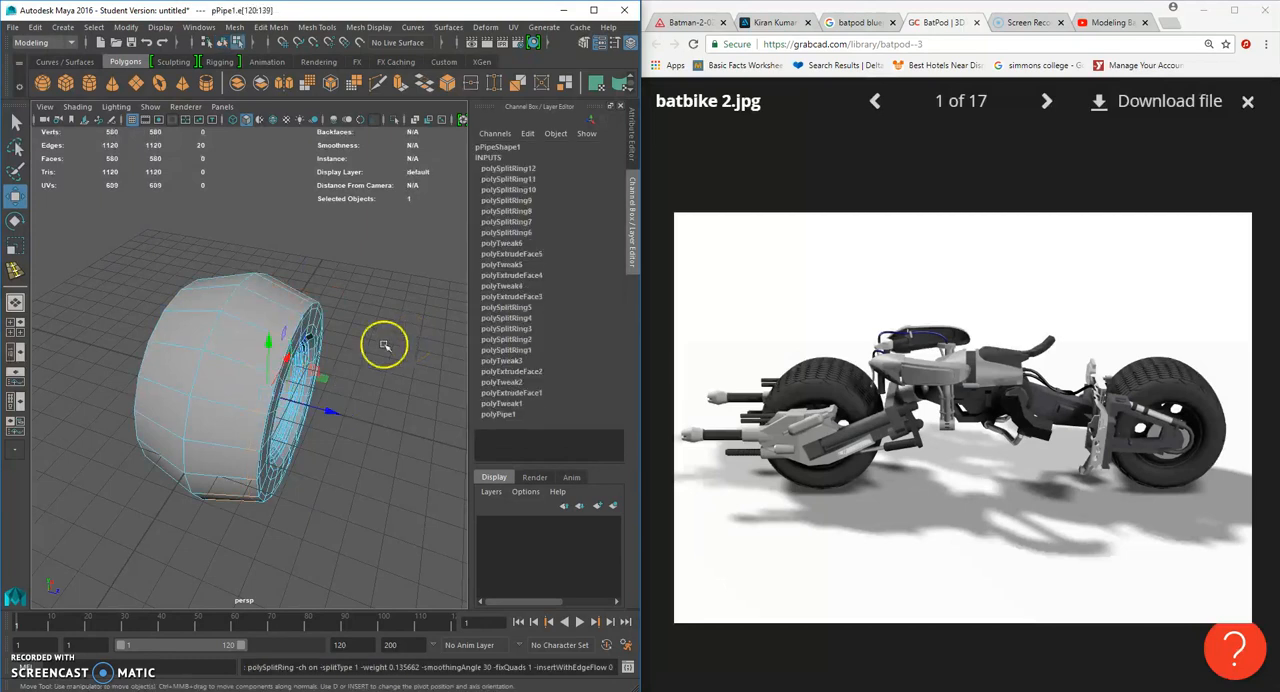
pyautogui.click(317, 27)
pyautogui.click(363, 126)
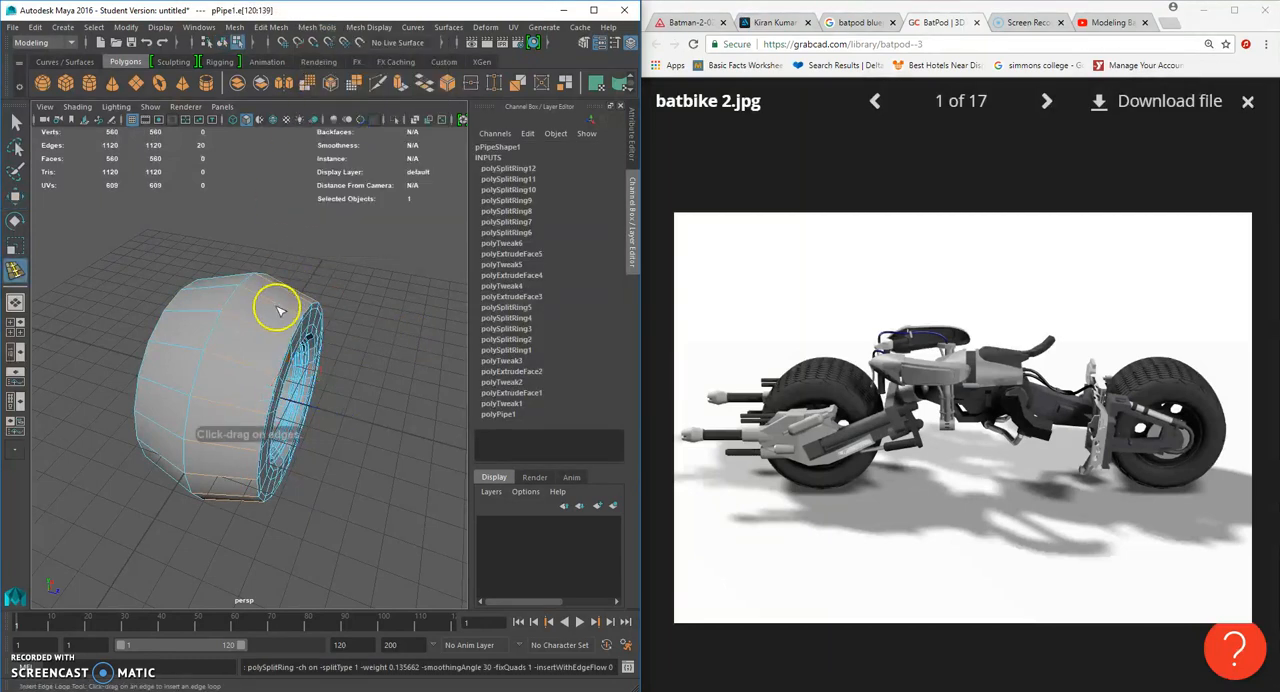
pyautogui.click(268, 329)
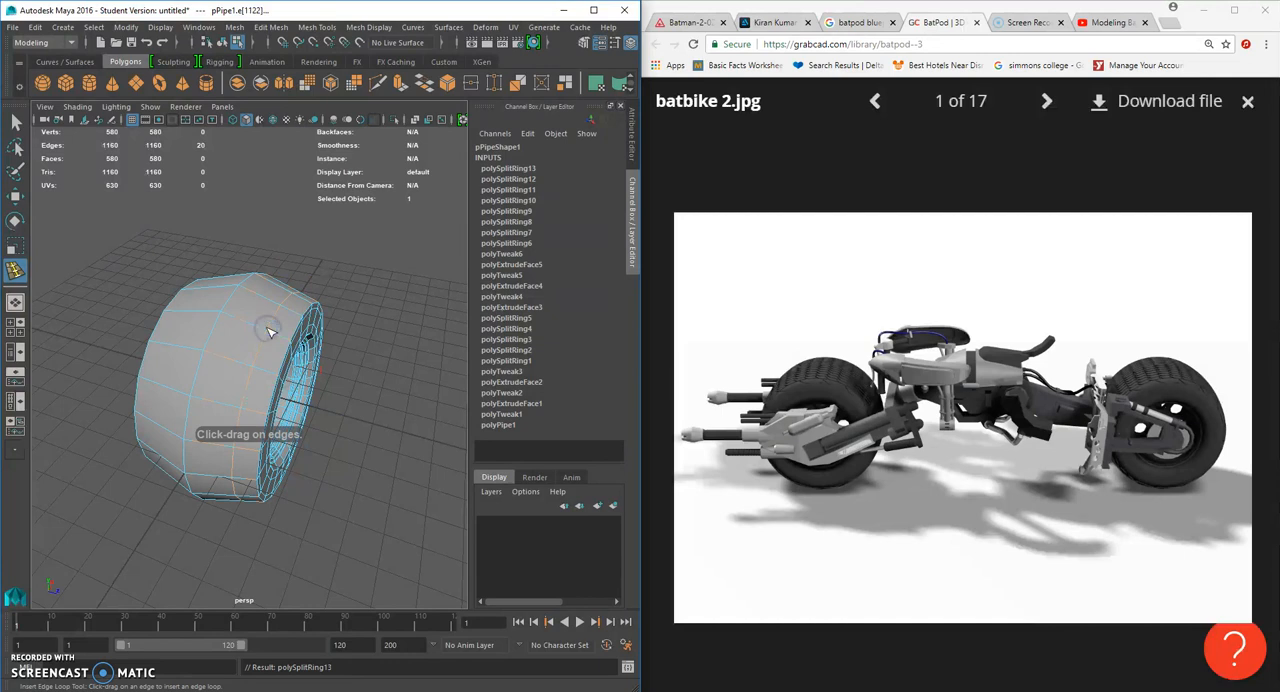
pyautogui.press('3')
# - Return the wheel to unsmoothed object mode and enable face selection facing the tread
pyautogui.click(15, 121)
pyautogui.rightClick(270, 318)
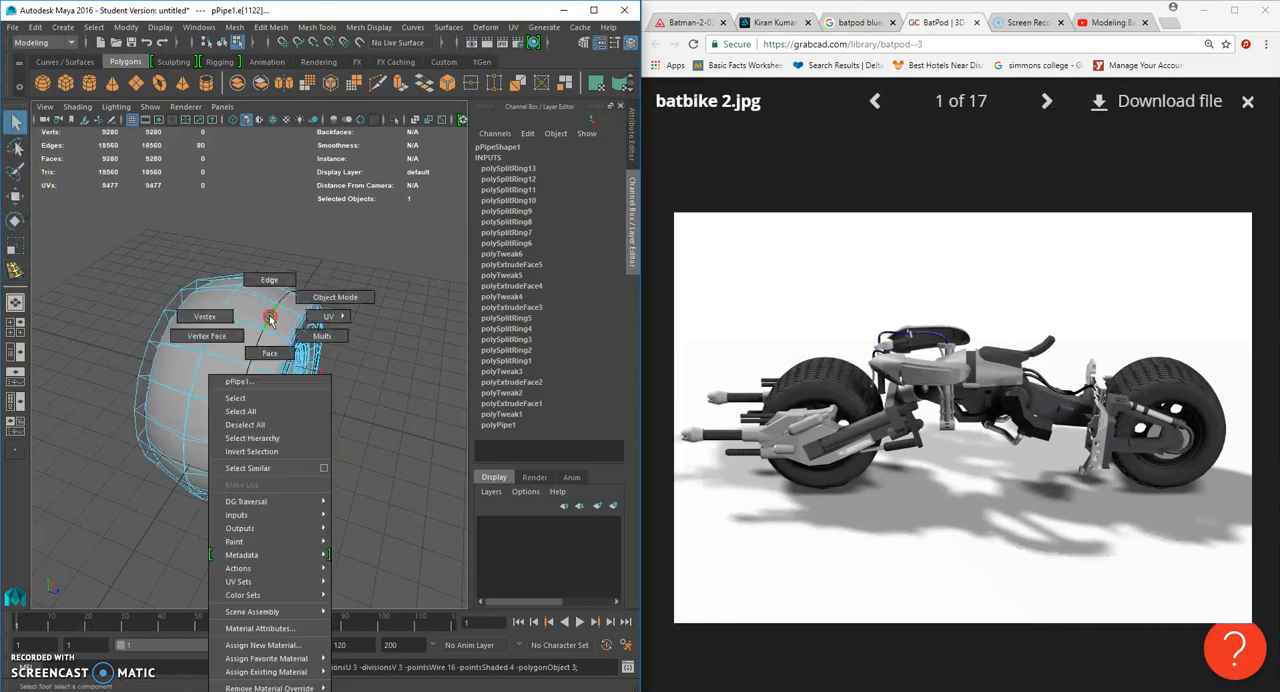
pyautogui.click(343, 334)
pyautogui.keyDown('alt'); pyautogui.moveTo(343, 334); pyautogui.dragTo(300, 347); pyautogui.keyUp('alt')
pyautogui.click(285, 345)
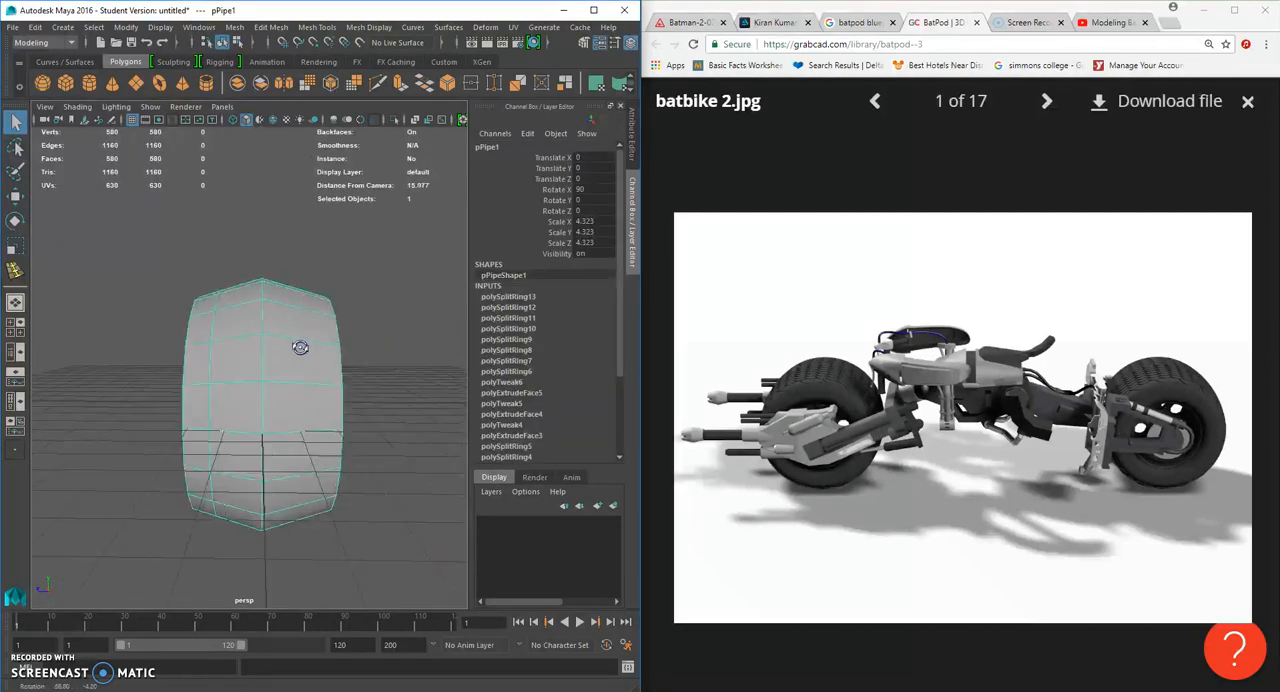
pyautogui.moveTo(300, 342); pyautogui.dragTo(300, 373, button='right')
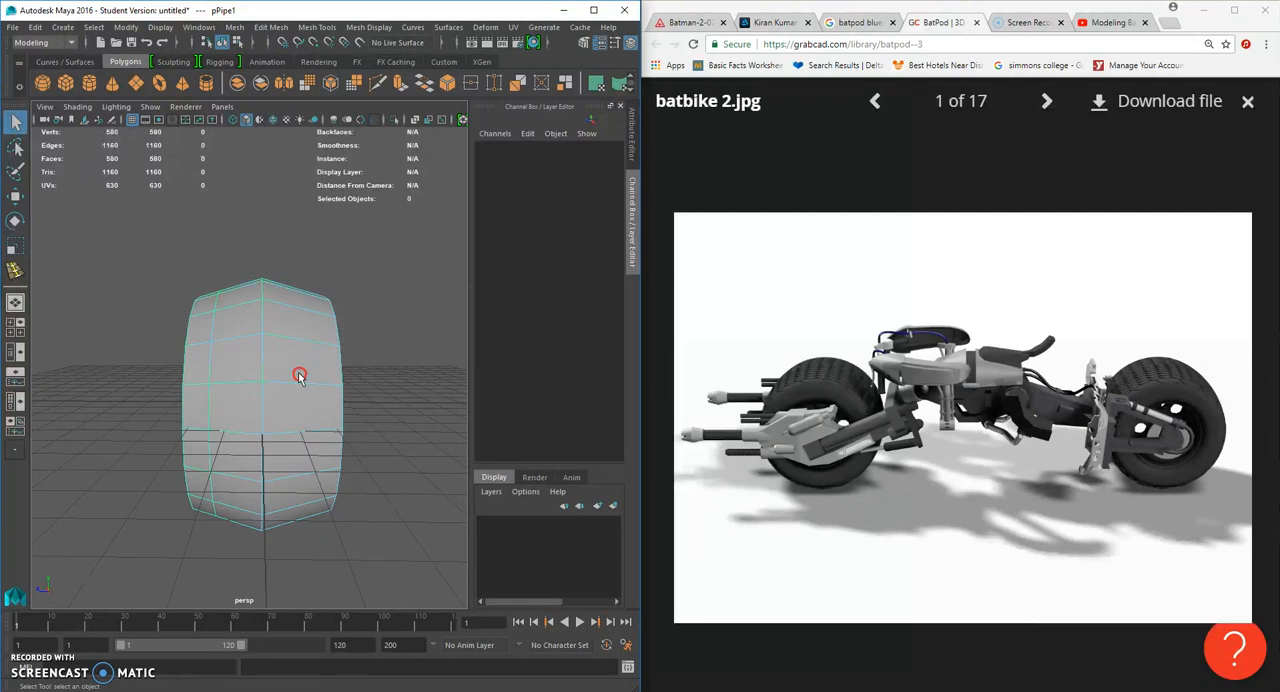
# - Turn symmetry off in the Select Tool settings
pyautogui.scroll(-5, 343, 384)
pyautogui.keyDown('alt'); pyautogui.moveTo(342, 385); pyautogui.dragTo(333, 381); pyautogui.keyUp('alt')
pyautogui.click(15, 147)
pyautogui.doubleClick(16, 124)
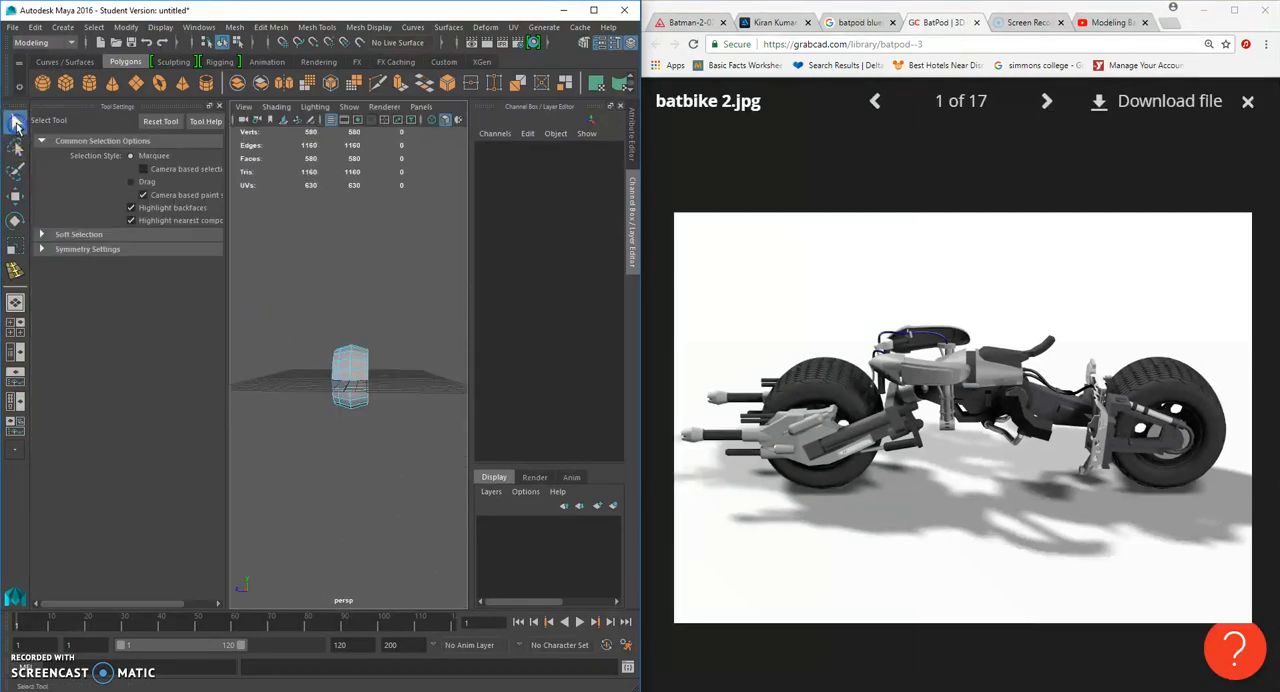
pyautogui.click(81, 254)
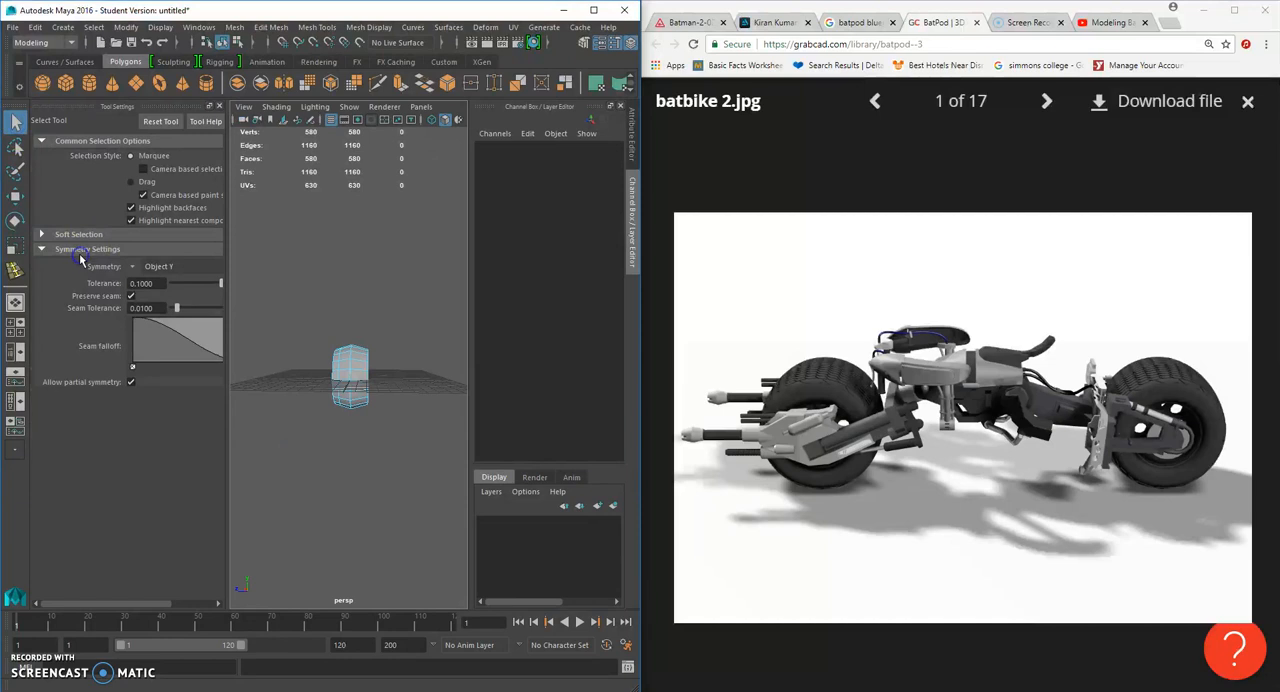
pyautogui.click(134, 268)
pyautogui.click(156, 277)
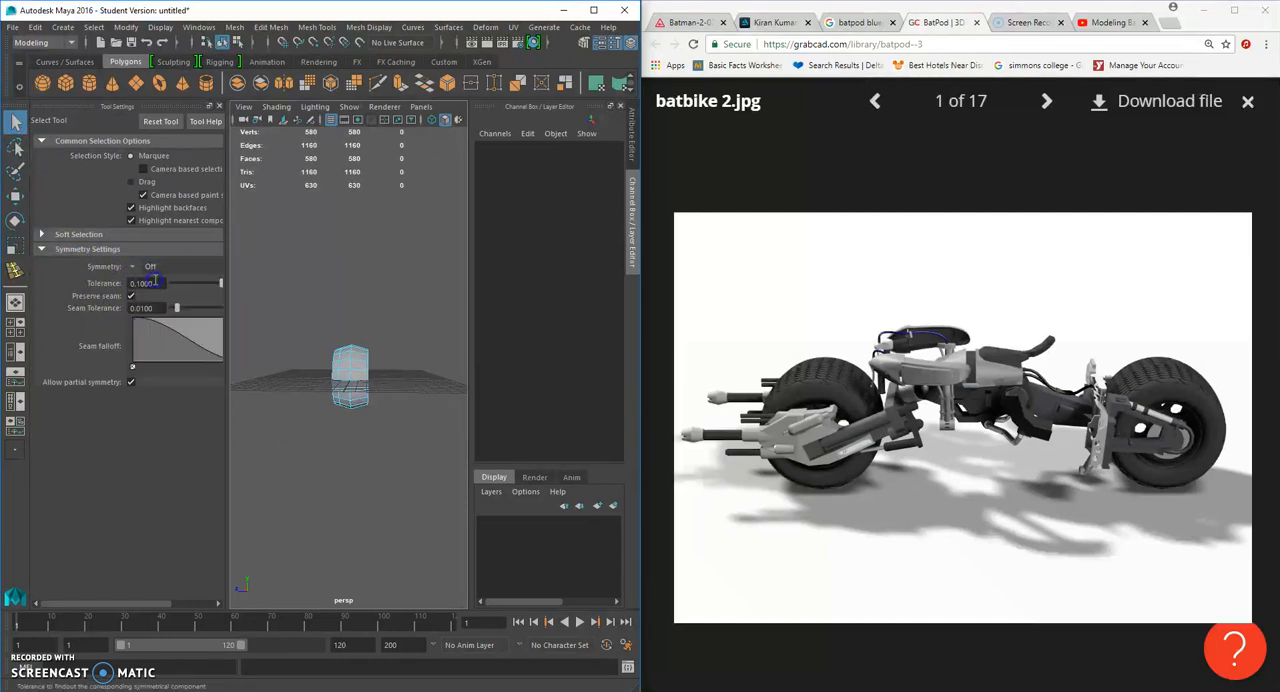
pyautogui.scroll(3, 400, 327)
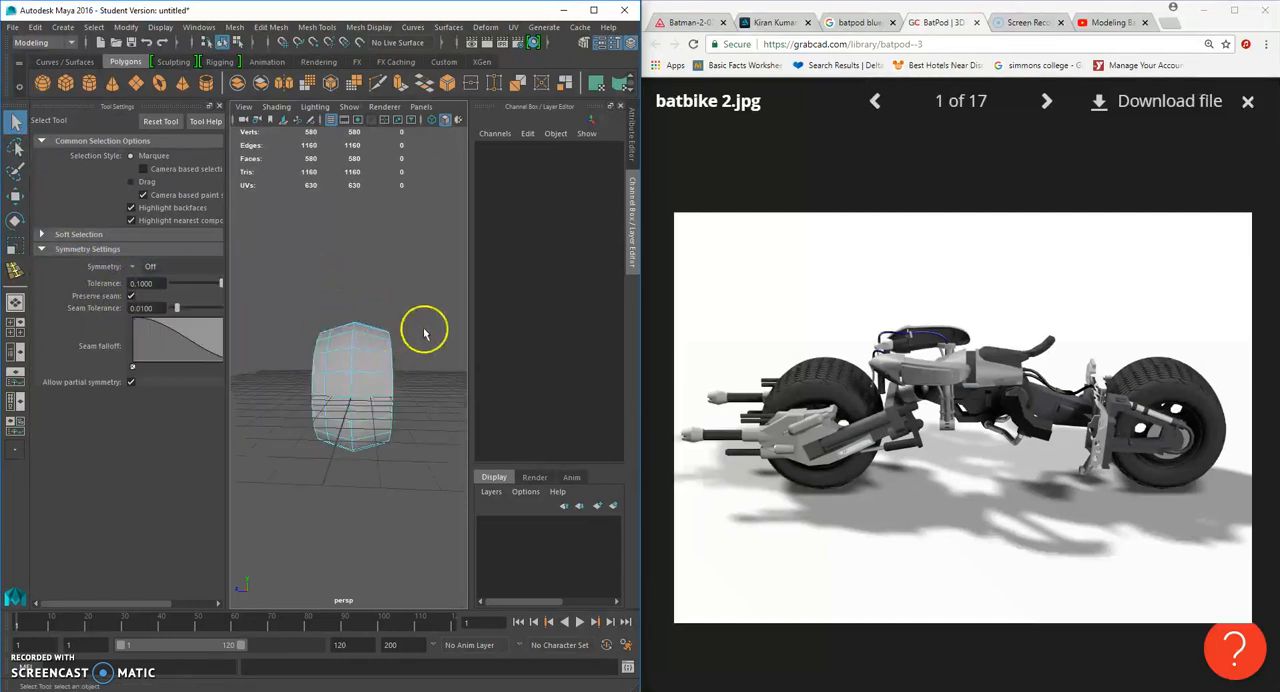
pyautogui.click(220, 107)
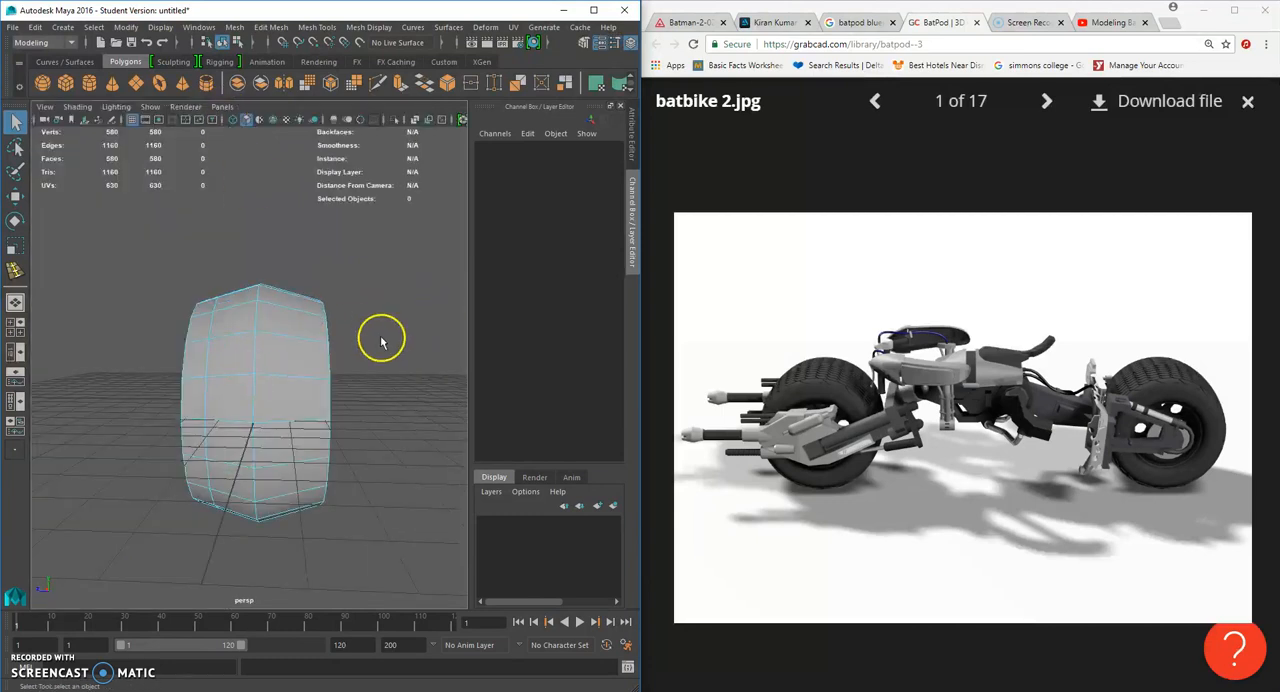
# - In the side view, delete the faces of the wheel half without the new edge loop and return to object mode
pyautogui.press('space')
pyautogui.moveTo(400, 289); pyautogui.dragTo(440, 362)
pyautogui.press('space')
pyautogui.moveTo(353, 265); pyautogui.dragTo(280, 486)
pyautogui.press('Delete')
pyautogui.moveTo(229, 286); pyautogui.dragTo(294, 263, button='right')
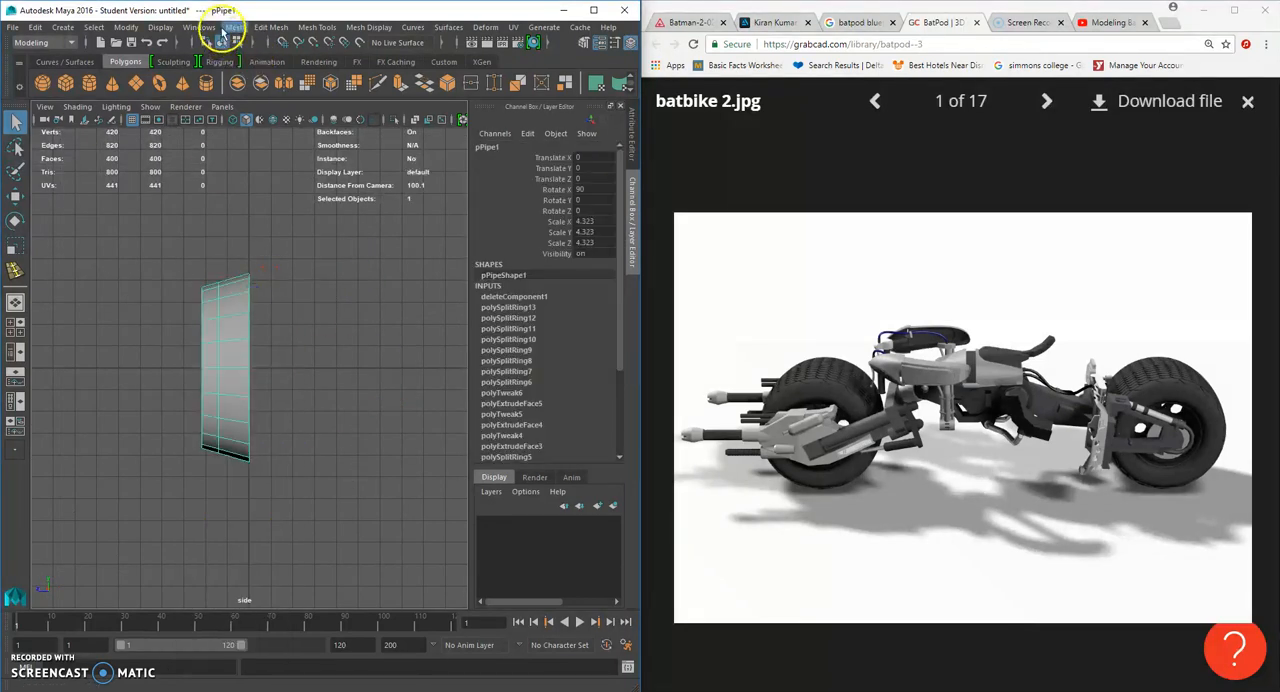
# - Mirror the remaining half with merged vertices, changing the mirror direction so both halves join along the tread's centre line
pyautogui.click(234, 27)
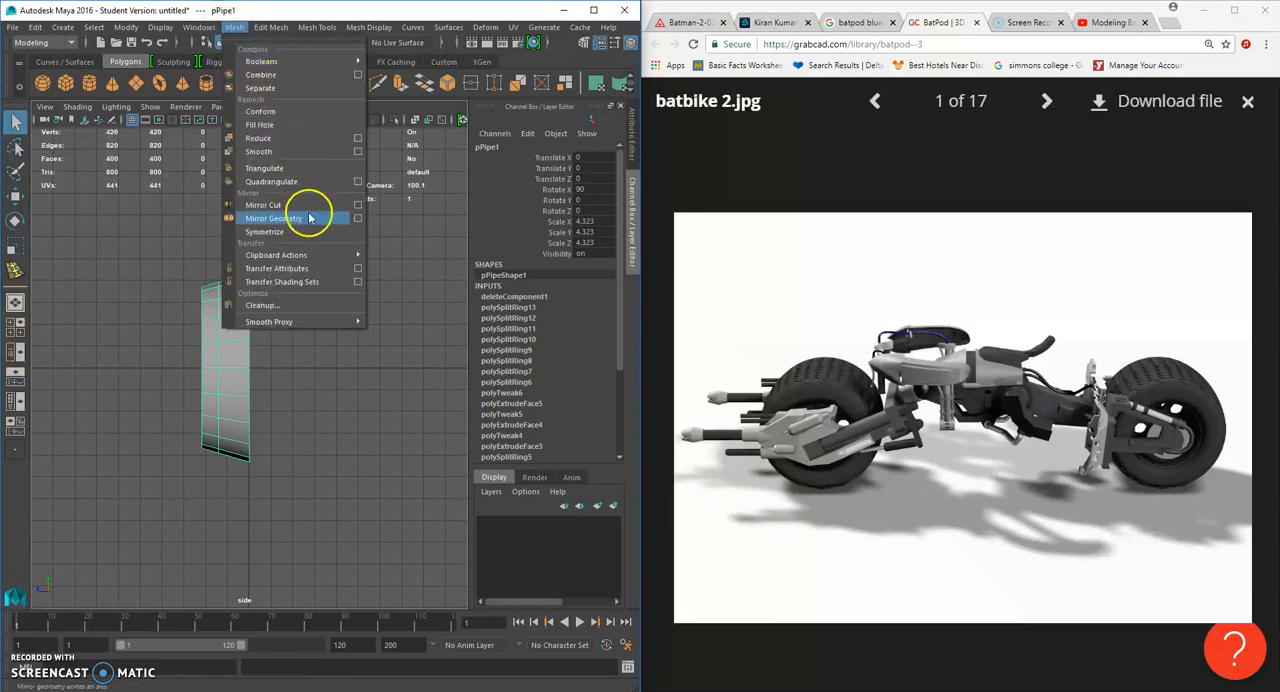
pyautogui.click(357, 219)
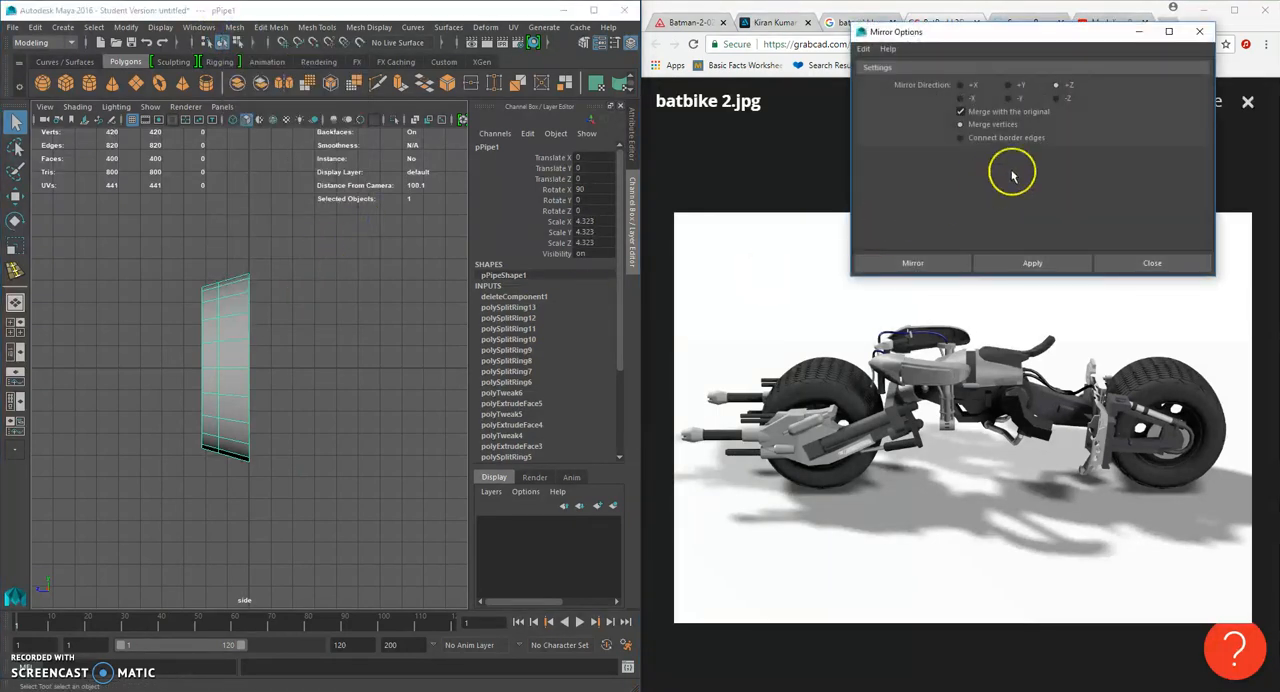
pyautogui.click(934, 270)
pyautogui.click(934, 265)
pyautogui.click(393, 347)
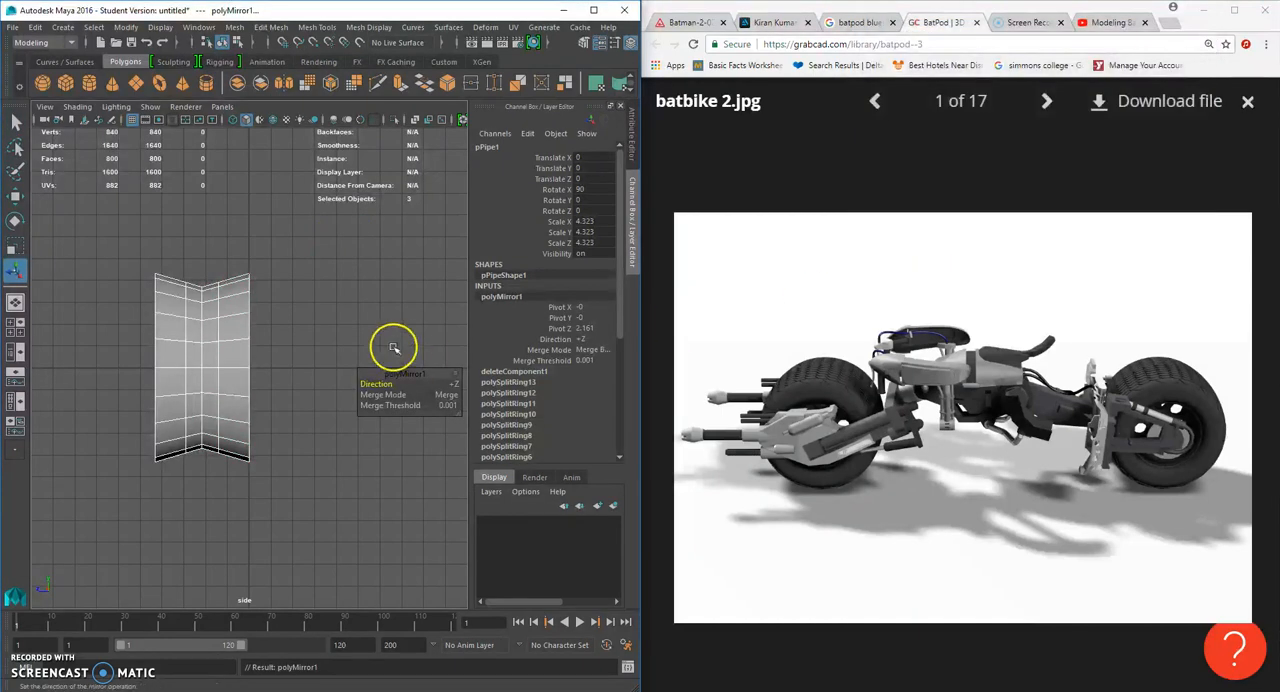
pyautogui.moveTo(383, 389)
pyautogui.mouseDown()
pyautogui.moveTo(361, 388)
pyautogui.moveTo(385, 388)
pyautogui.mouseUp()
pyautogui.click(370, 325)
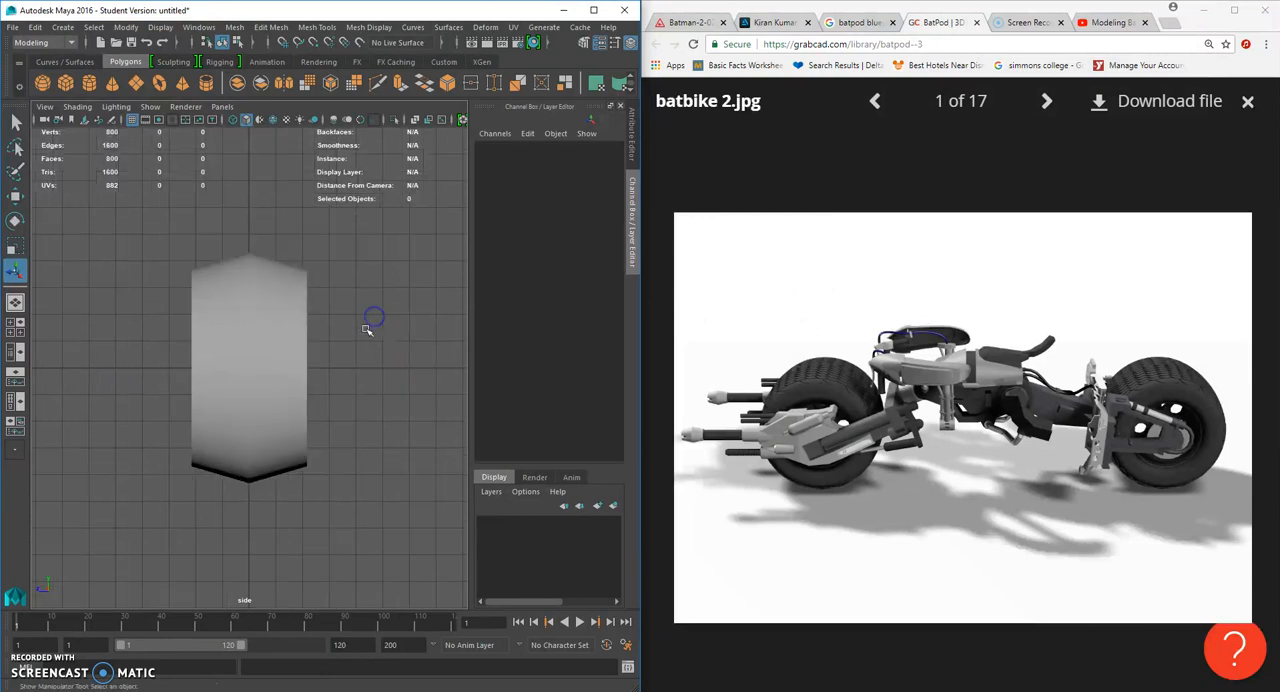
# - Return to the perspective view and preview the mirrored wheel smoothed
pyautogui.press('space')
pyautogui.press('space')
pyautogui.keyDown('alt'); pyautogui.moveTo(403, 334); pyautogui.dragTo(295, 331); pyautogui.keyUp('alt')
pyautogui.click(295, 331)
pyautogui.keyDown('alt'); pyautogui.moveTo(419, 347); pyautogui.dragTo(174, 343); pyautogui.keyUp('alt')
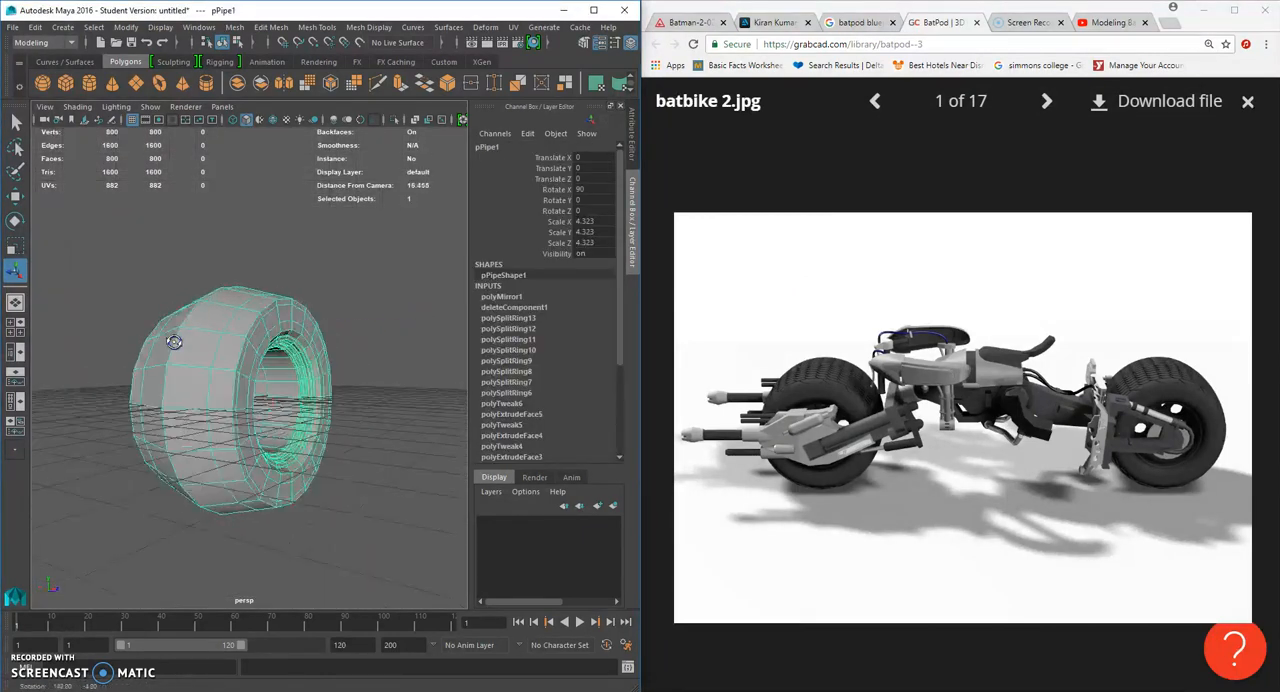
pyautogui.press('3')
# - Widen the wheel along its axis to a Scale Y of about 6.24
pyautogui.click(424, 378)
pyautogui.keyDown('alt'); pyautogui.moveTo(428, 375); pyautogui.dragTo(317, 393); pyautogui.keyUp('alt')
pyautogui.click(286, 391)
pyautogui.click(15, 247)
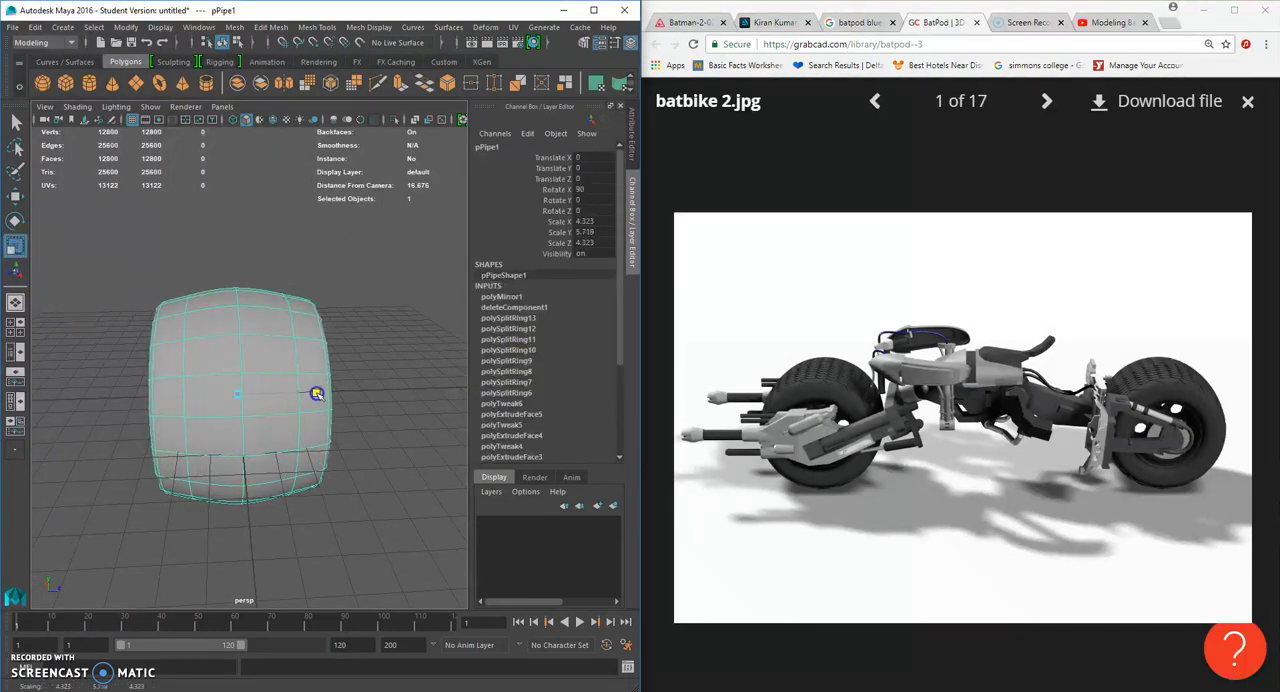
pyautogui.click(403, 400)
pyautogui.keyDown('alt'); pyautogui.moveTo(403, 400); pyautogui.dragTo(294, 329); pyautogui.keyUp('alt')
pyautogui.click(256, 390)
# - Switch to unsmoothed vertex editing and try selecting a row of tread vertices in the perspective view
pyautogui.rightClick(284, 324)
pyautogui.moveTo(284, 324); pyautogui.dragTo(238, 323, button='right')
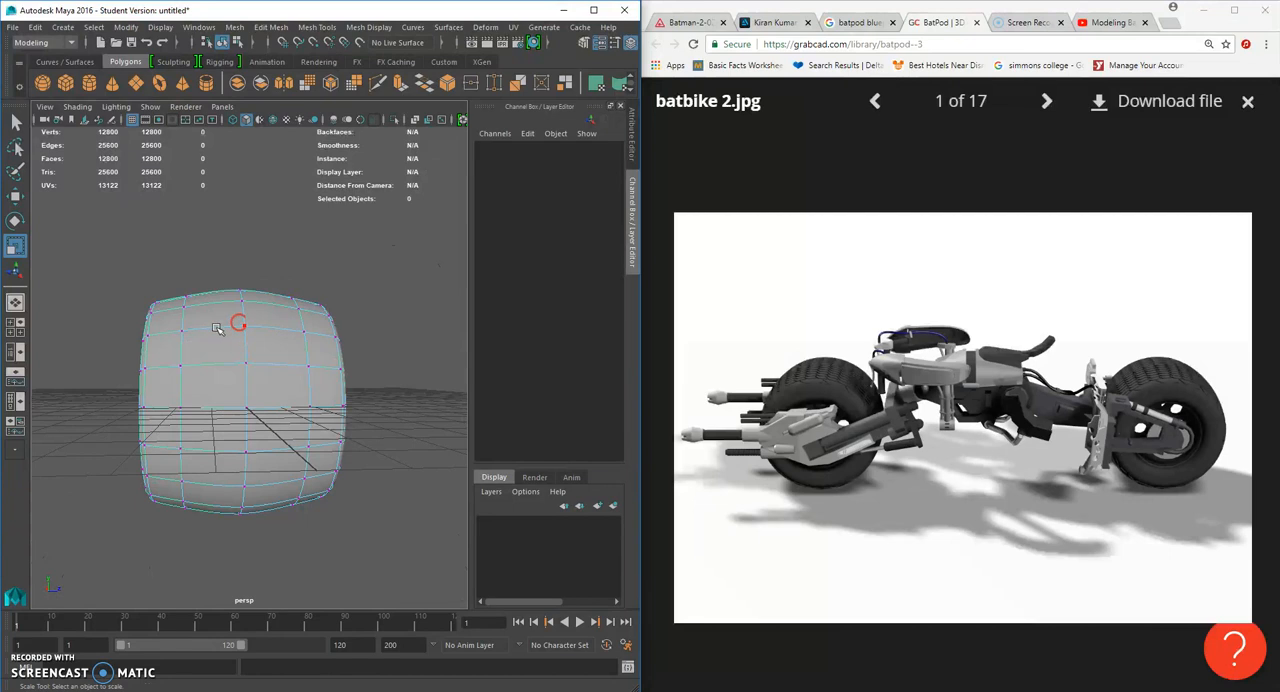
pyautogui.press('1')
pyautogui.moveTo(213, 262); pyautogui.dragTo(171, 536)
pyautogui.keyDown('alt'); pyautogui.moveTo(237, 441); pyautogui.dragTo(484, 449); pyautogui.keyUp('alt')
pyautogui.keyDown('alt'); pyautogui.moveTo(180, 411); pyautogui.dragTo(326, 417); pyautogui.keyUp('alt')
pyautogui.click(323, 238)
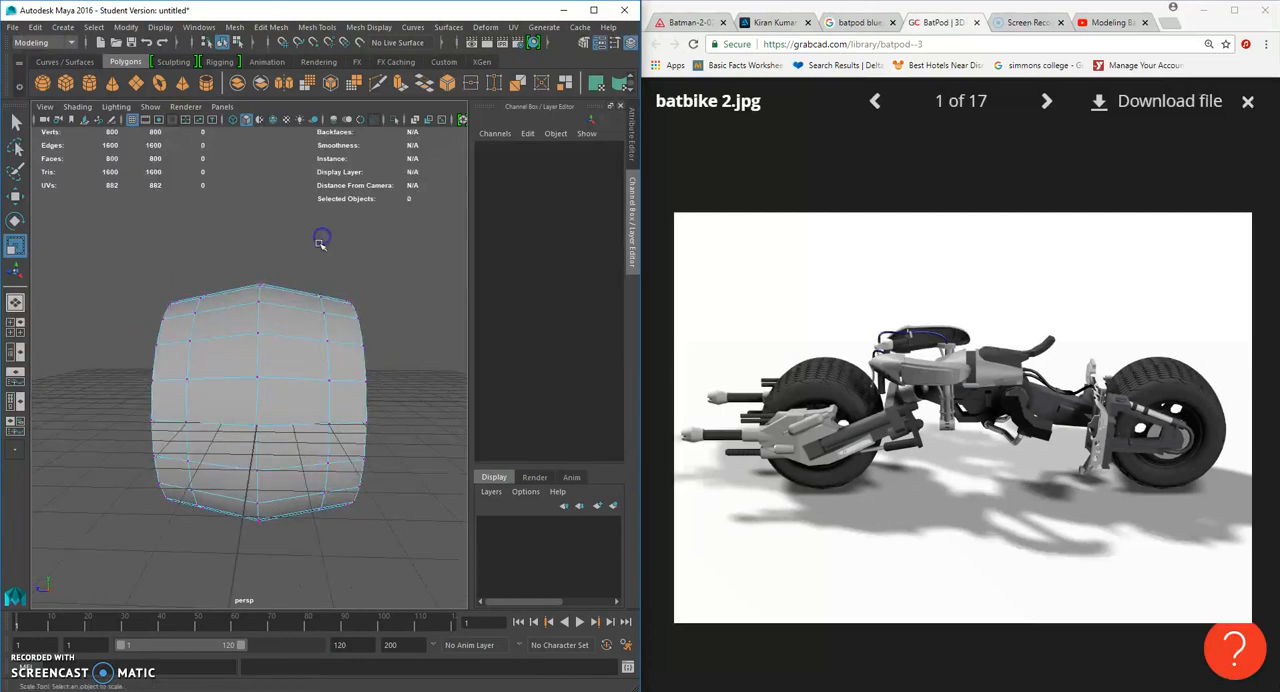
# - In the side view, select the vertices of the two edge loops on either side of the tread's centre line
pyautogui.press('space')
pyautogui.moveTo(323, 238); pyautogui.dragTo(322, 288)
pyautogui.press('space')
pyautogui.moveTo(320, 365); pyautogui.dragTo(367, 364)
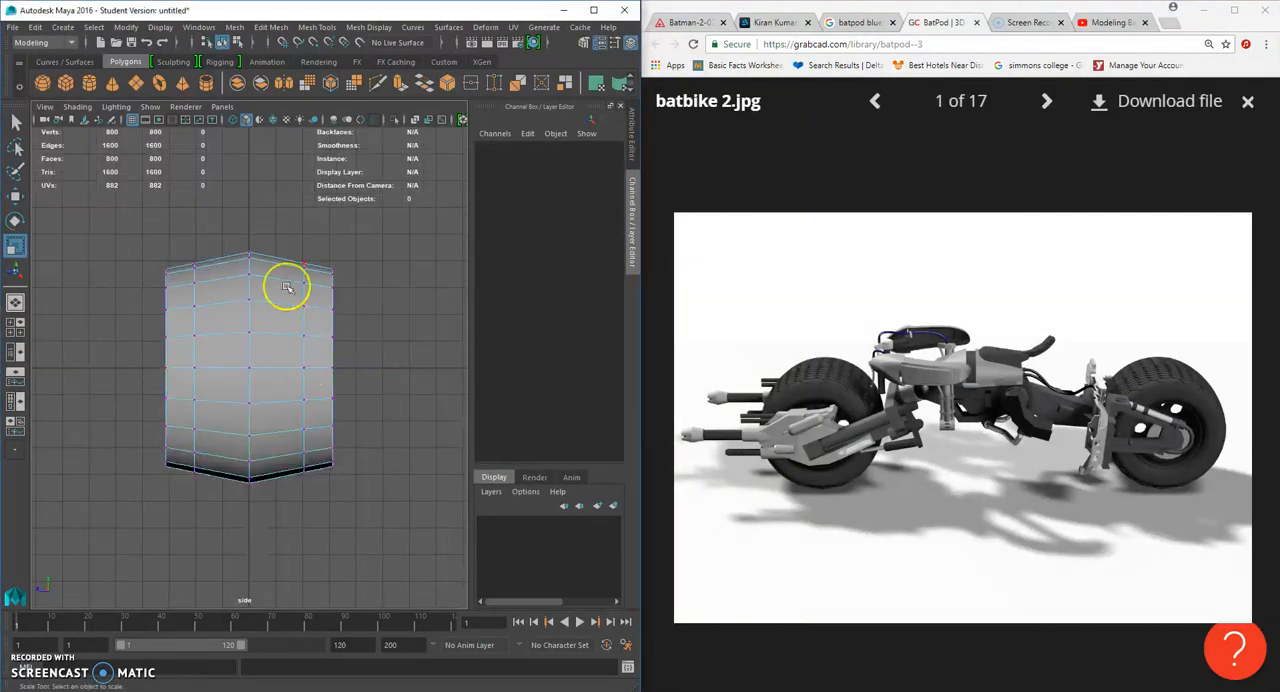
pyautogui.moveTo(303, 492); pyautogui.dragTo(309, 497)
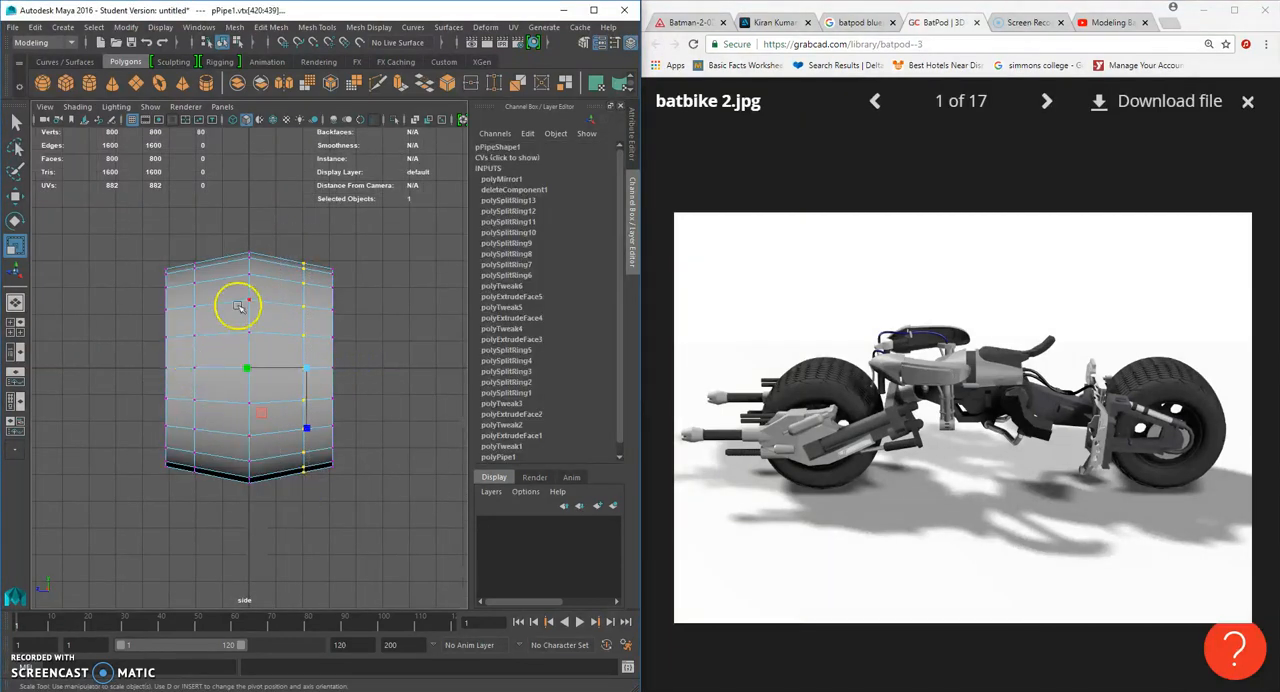
pyautogui.keyDown('shift'); pyautogui.moveTo(189, 498); pyautogui.dragTo(189, 498); pyautogui.keyUp('shift')
# - Scale the selected loop vertices in the perspective view to adjust the tyre's tread profile
pyautogui.press('space')
pyautogui.moveTo(304, 364); pyautogui.dragTo(305, 342)
pyautogui.keyDown('alt'); pyautogui.moveTo(300, 360); pyautogui.dragTo(158, 368); pyautogui.keyUp('alt')
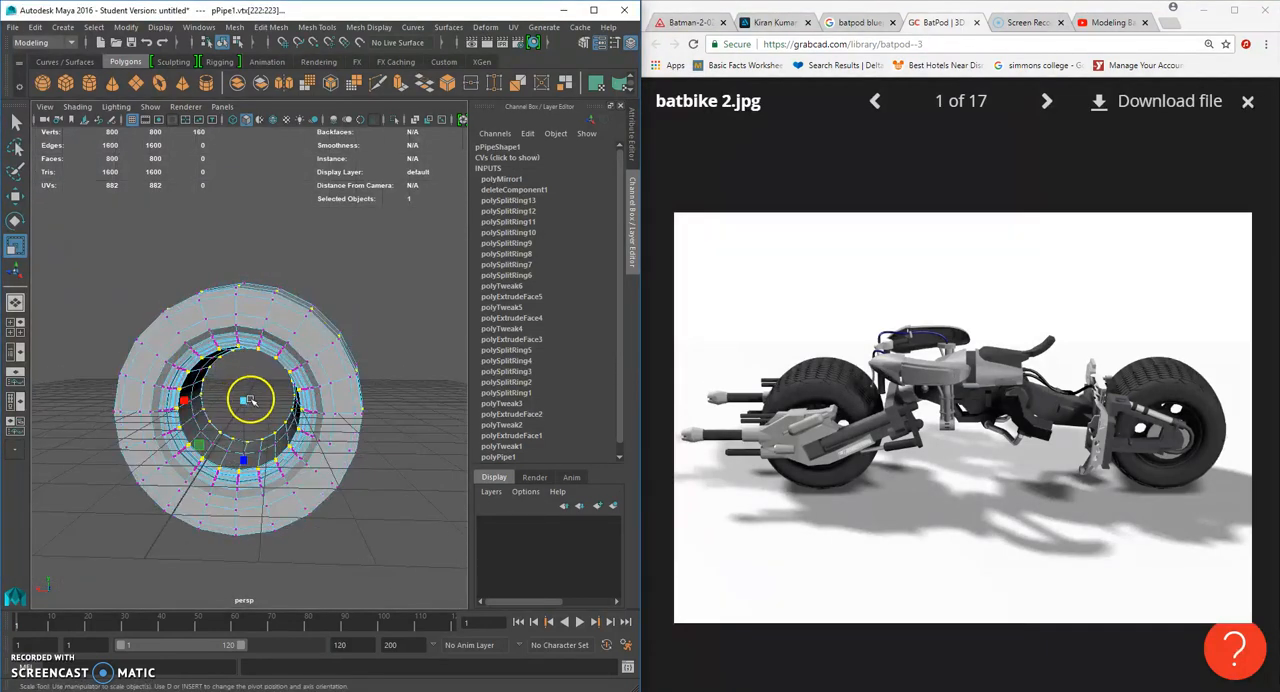
pyautogui.moveTo(250, 400)
pyautogui.keyDown('alt'); pyautogui.mouseDown()
pyautogui.moveTo(174, 400)
pyautogui.moveTo(235, 400)
pyautogui.mouseUp(); pyautogui.keyUp('alt')
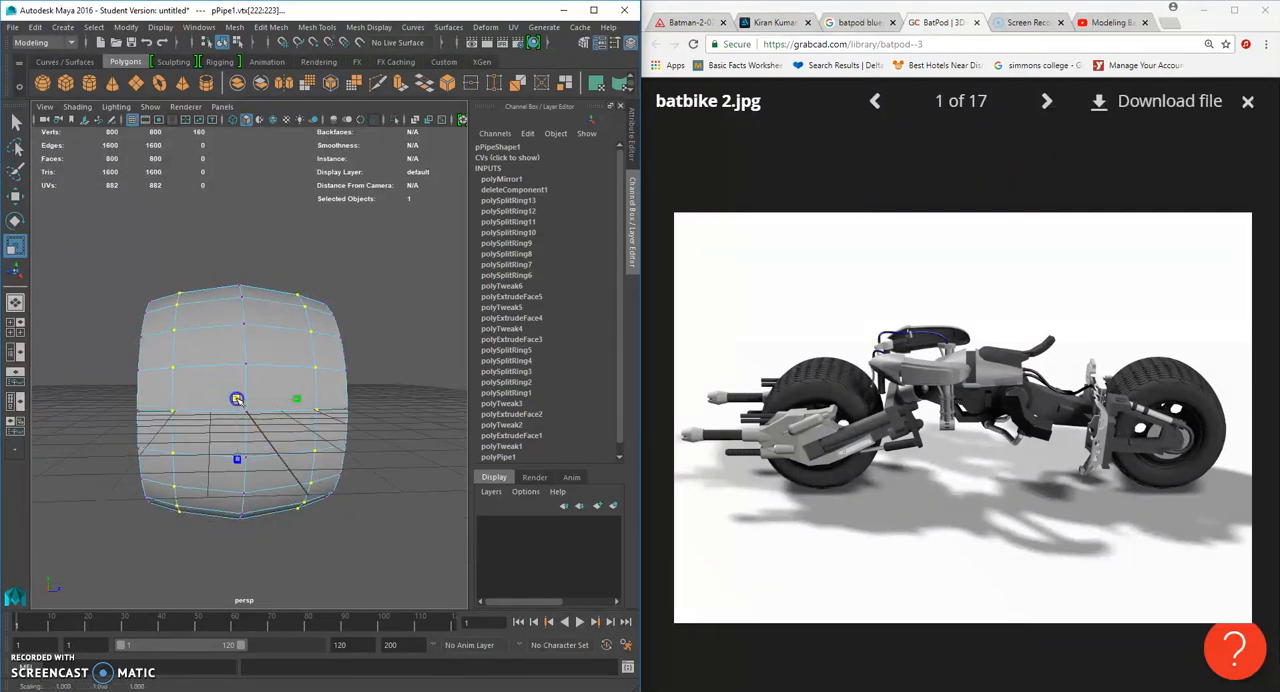
# - Return to object mode and inspect the smoothed wheel from the tread and rim sides, ending with smoothing off
pyautogui.press('3')
pyautogui.rightClick(243, 340)
pyautogui.keyDown('alt'); pyautogui.moveTo(243, 357); pyautogui.dragTo(407, 373); pyautogui.keyUp('alt')
pyautogui.click(443, 340)
pyautogui.click(340, 349)
pyautogui.keyDown('alt'); pyautogui.moveTo(340, 349); pyautogui.dragTo(409, 337); pyautogui.keyUp('alt')
pyautogui.click(409, 337)
pyautogui.click(290, 377)
pyautogui.press('1')
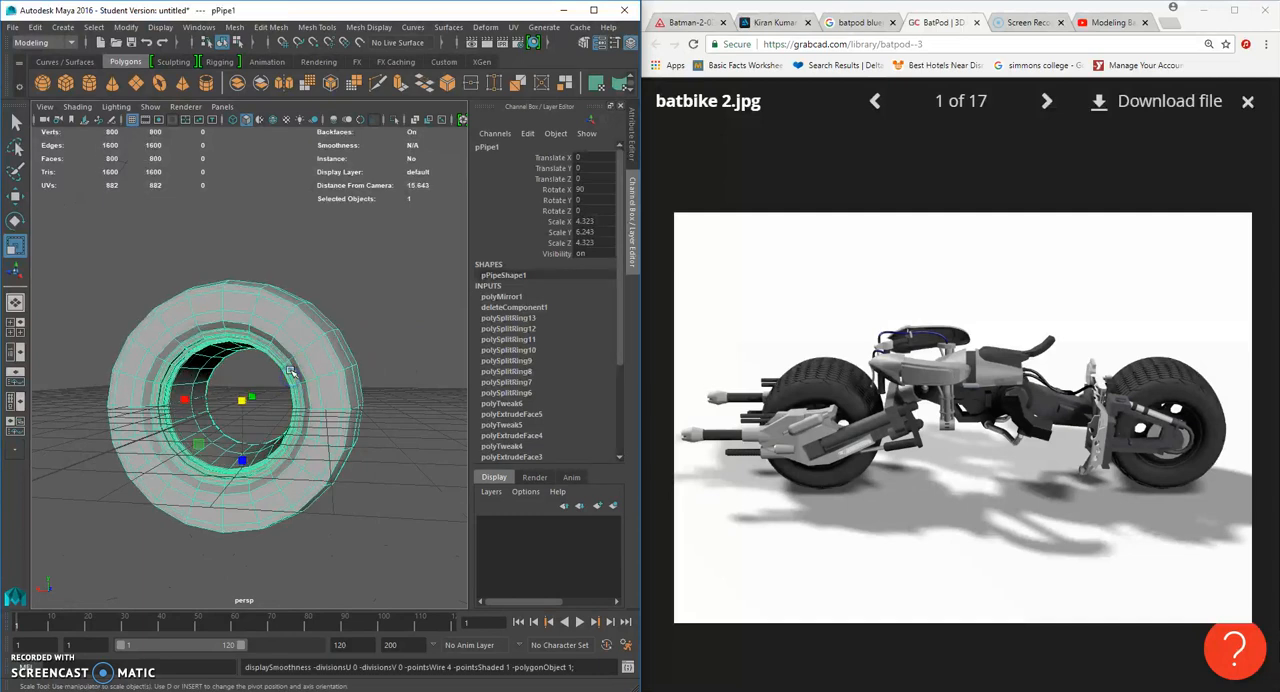
# - Create a polygon cylinder at the wheel's centre and rotate it about -89.6 degrees around X to align with the wheel axis
pyautogui.scroll(4, 294, 392)
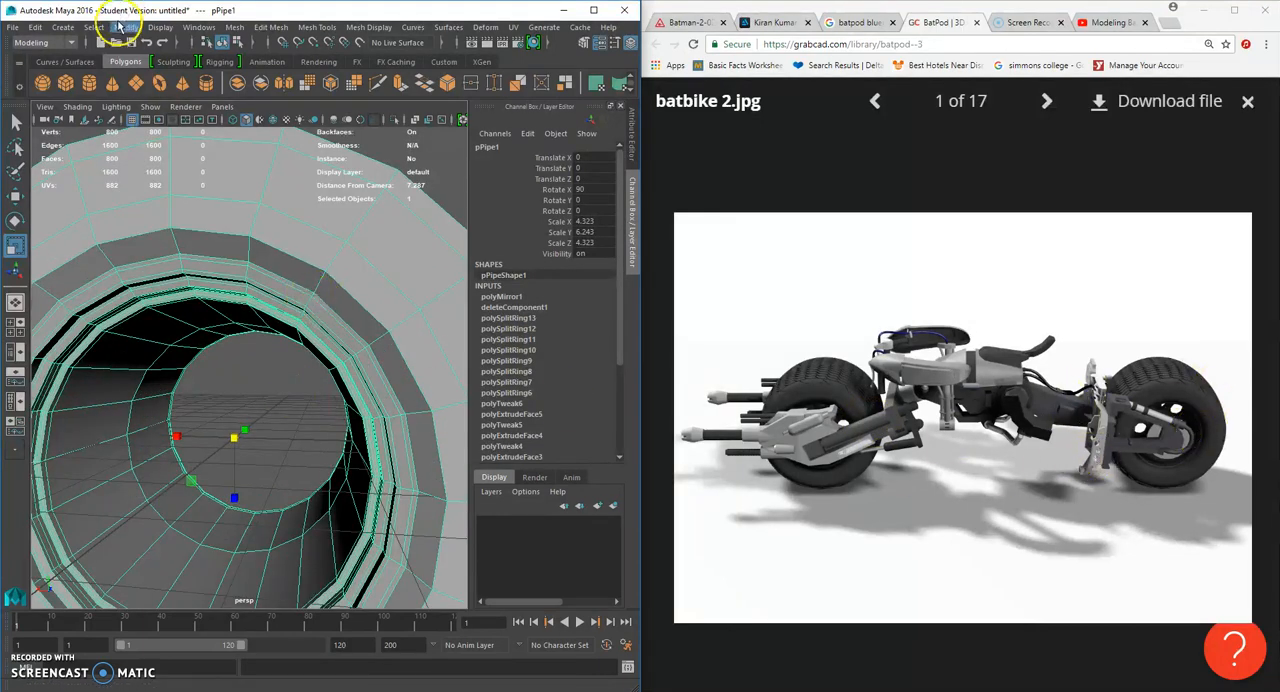
pyautogui.click(62, 27)
pyautogui.moveTo(102, 76)
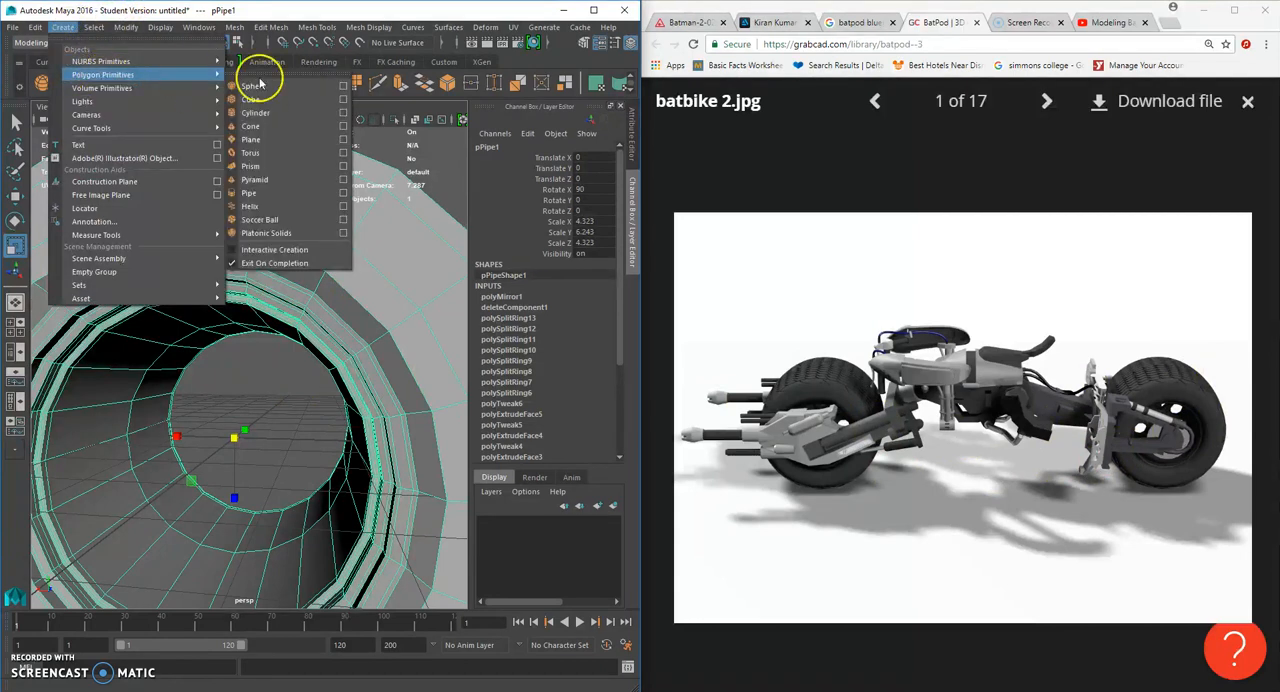
pyautogui.click(289, 114)
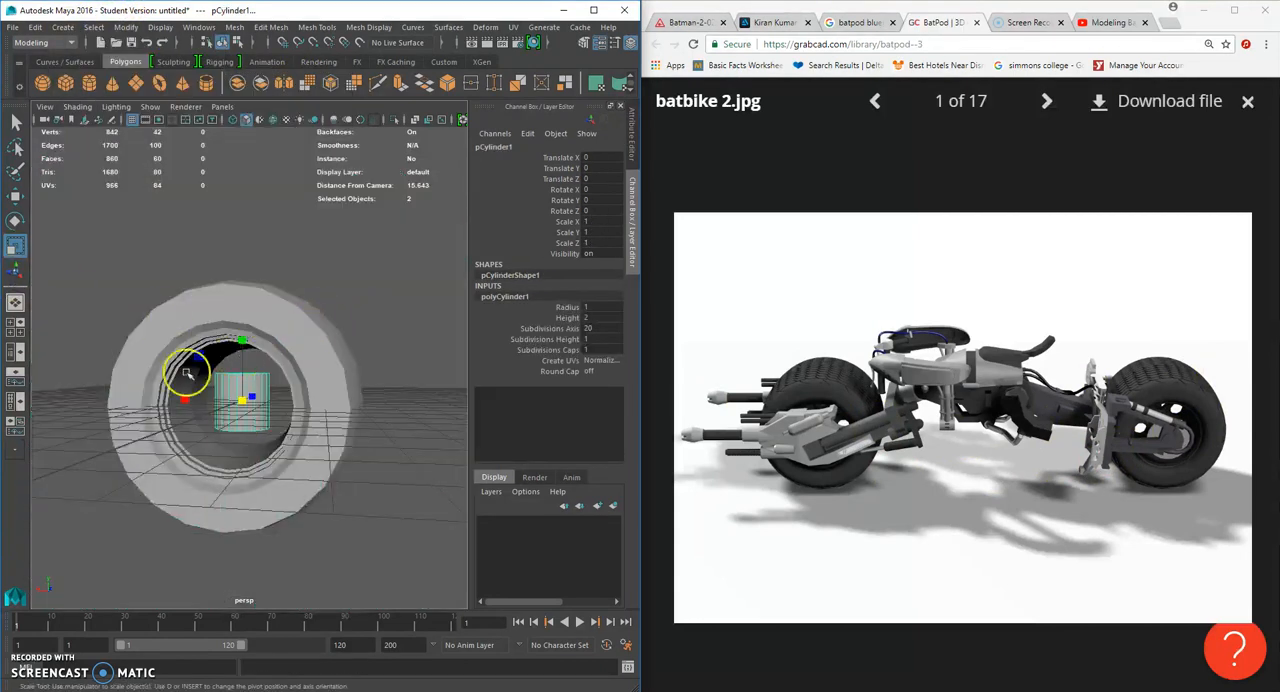
pyautogui.keyDown('alt'); pyautogui.moveTo(214, 422); pyautogui.dragTo(246, 430); pyautogui.keyUp('alt')
pyautogui.click(14, 228)
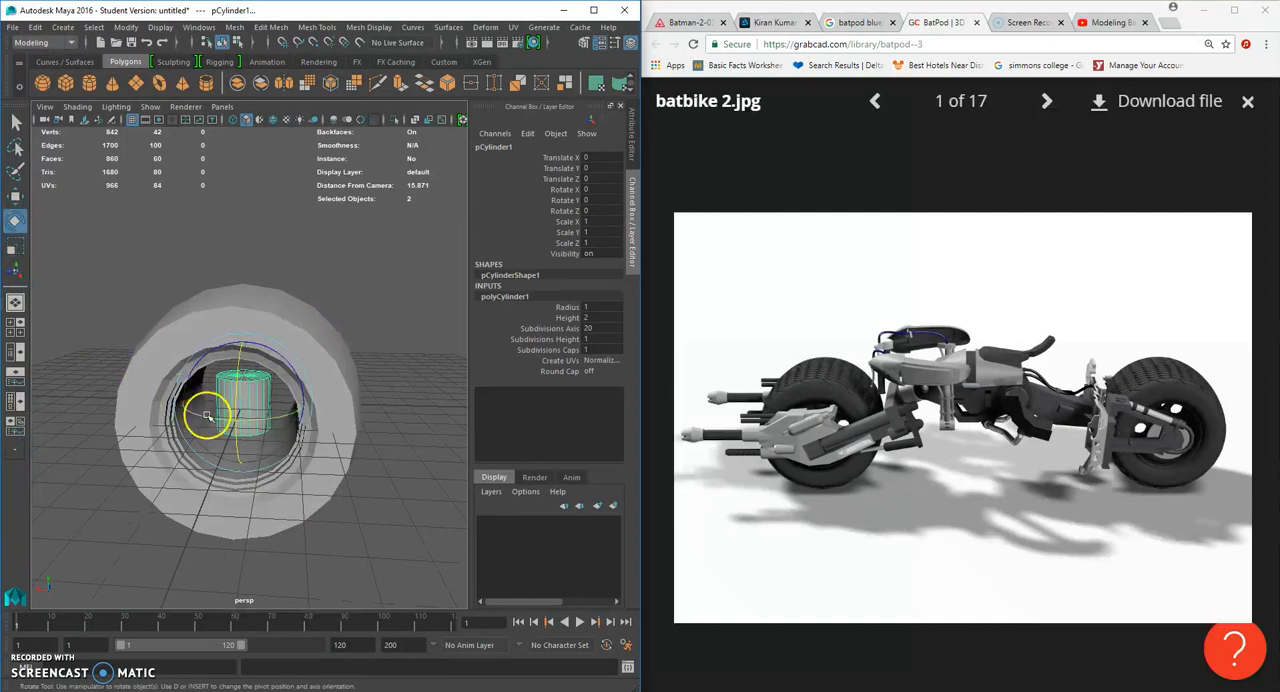
pyautogui.moveTo(247, 360); pyautogui.dragTo(287, 409)
# - Scale the cylinder to about 3.297 in X and Z and 1.145 in Y to fill the rim's inner opening
pyautogui.keyDown('alt'); pyautogui.moveTo(200, 330); pyautogui.dragTo(152, 344); pyautogui.keyUp('alt')
pyautogui.keyDown('alt'); pyautogui.moveTo(238, 385); pyautogui.dragTo(341, 451); pyautogui.keyUp('alt')
pyautogui.moveTo(286, 419); pyautogui.dragTo(268, 414)
pyautogui.keyDown('alt'); pyautogui.moveTo(418, 408); pyautogui.dragTo(268, 420); pyautogui.keyUp('alt')
pyautogui.keyDown('alt'); pyautogui.moveTo(268, 420); pyautogui.dragTo(320, 420, button='right'); pyautogui.keyUp('alt')
pyautogui.keyDown('alt'); pyautogui.moveTo(200, 425); pyautogui.dragTo(300, 420); pyautogui.keyUp('alt')
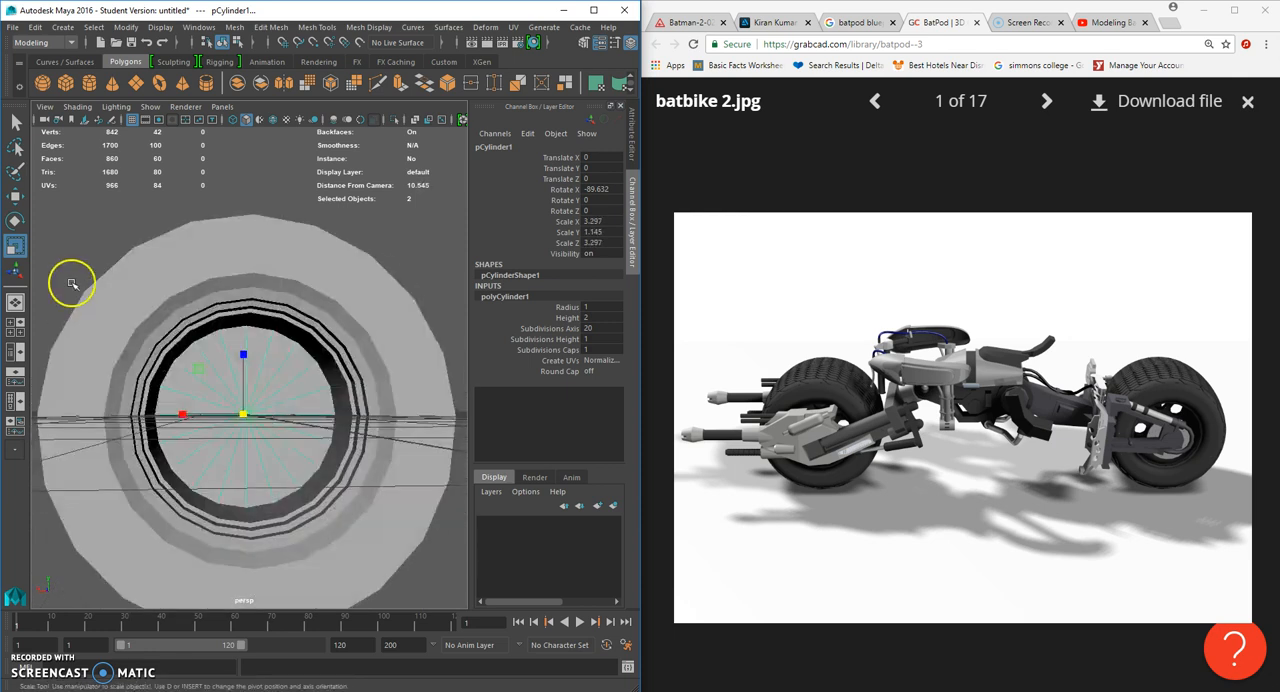
# - Move the hub cylinder to about -0.017 in Y and -0.314 in Z, and deselect it
pyautogui.click(16, 196)
pyautogui.moveTo(246, 352); pyautogui.dragTo(247, 358)
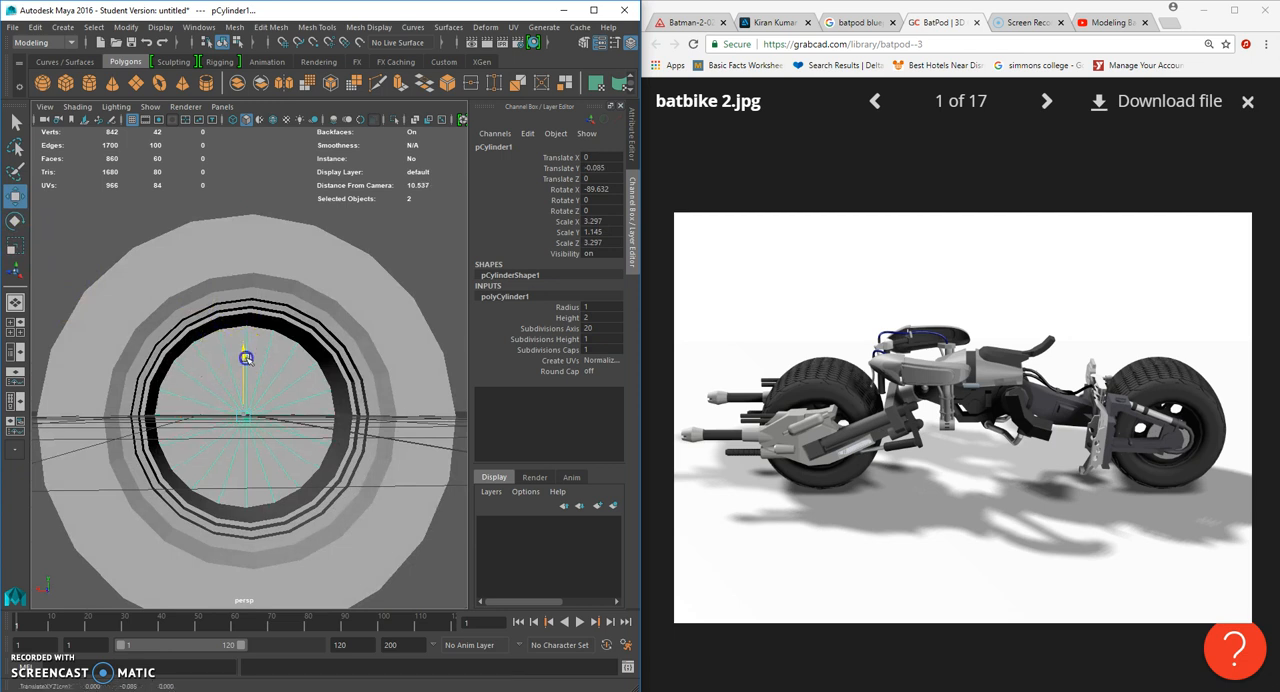
pyautogui.click(442, 243)
pyautogui.scroll(-4, 425, 273)
pyautogui.keyDown('alt'); pyautogui.moveTo(389, 343); pyautogui.dragTo(271, 377); pyautogui.keyUp('alt')
pyautogui.click(190, 403)
pyautogui.keyDown('alt'); pyautogui.moveTo(191, 404); pyautogui.dragTo(219, 424); pyautogui.keyUp('alt')
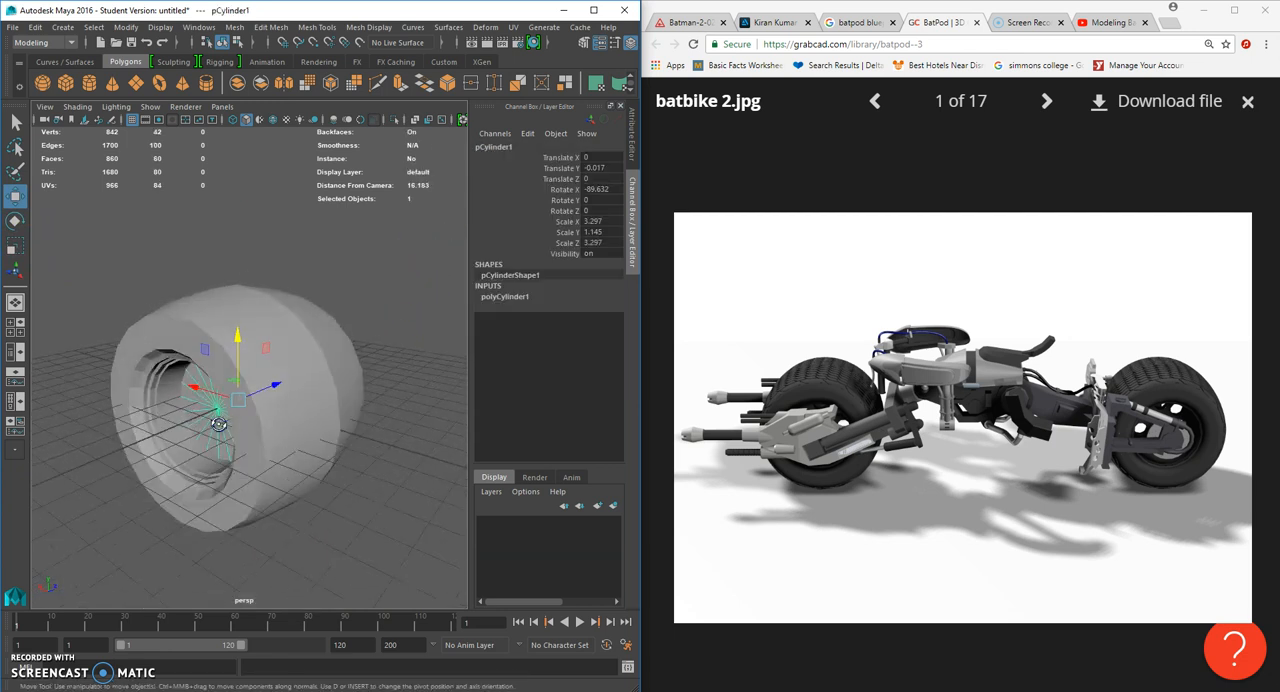
pyautogui.keyDown('alt'); pyautogui.moveTo(272, 386); pyautogui.dragTo(318, 400); pyautogui.keyUp('alt')
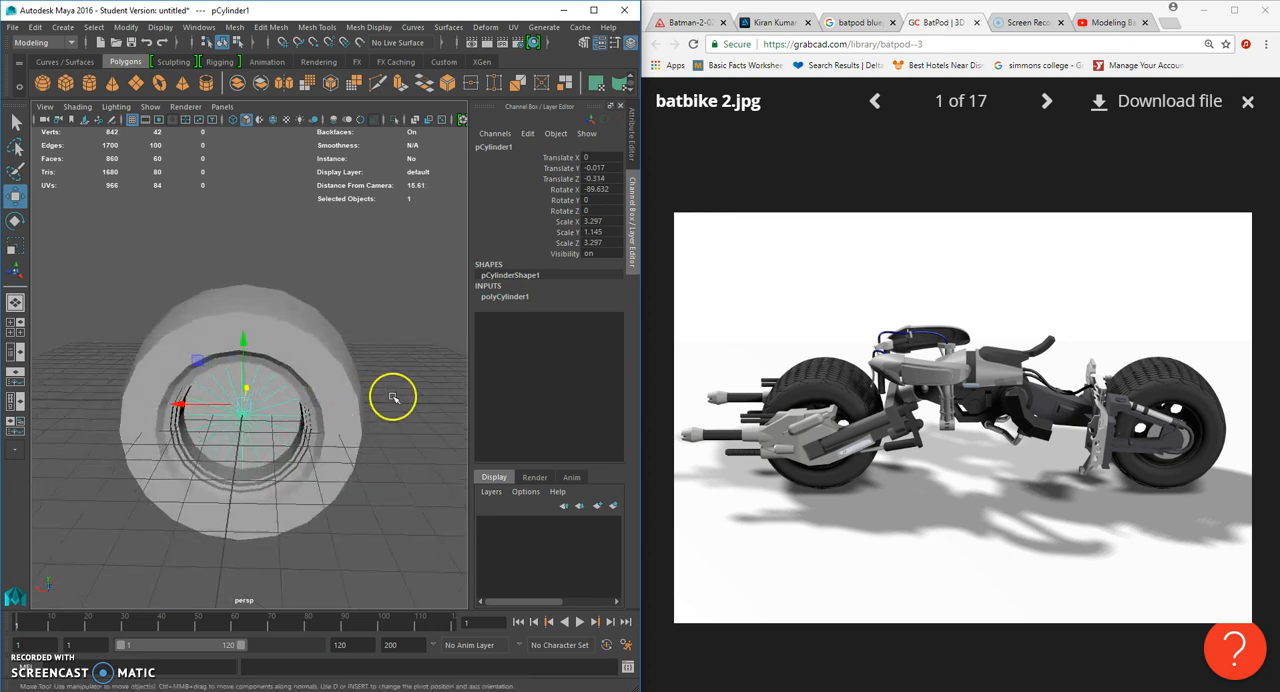
pyautogui.click(394, 397)
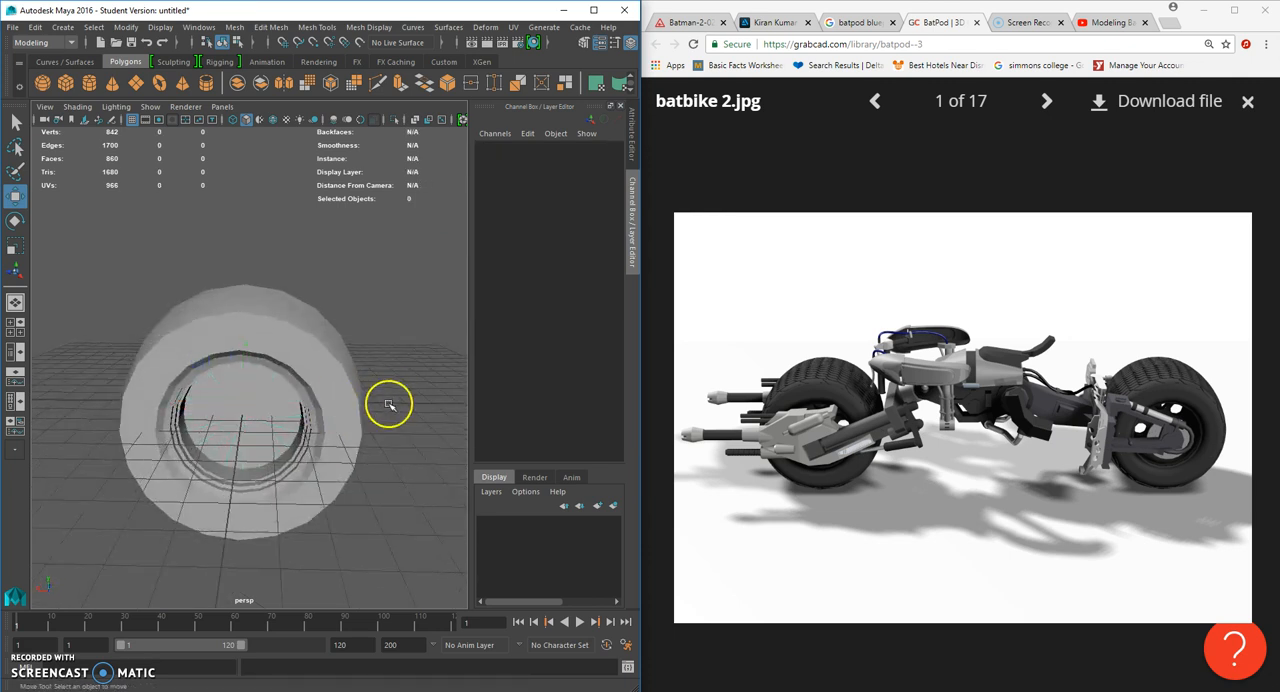
# - Create a polygon sphere and move it out of the wheel to about X 4.599, Y 3.718, Z -7.863
pyautogui.scroll(4, 389, 404)
pyautogui.keyDown('alt'); pyautogui.moveTo(391, 400); pyautogui.dragTo(310, 394); pyautogui.keyUp('alt')
pyautogui.click(310, 398)
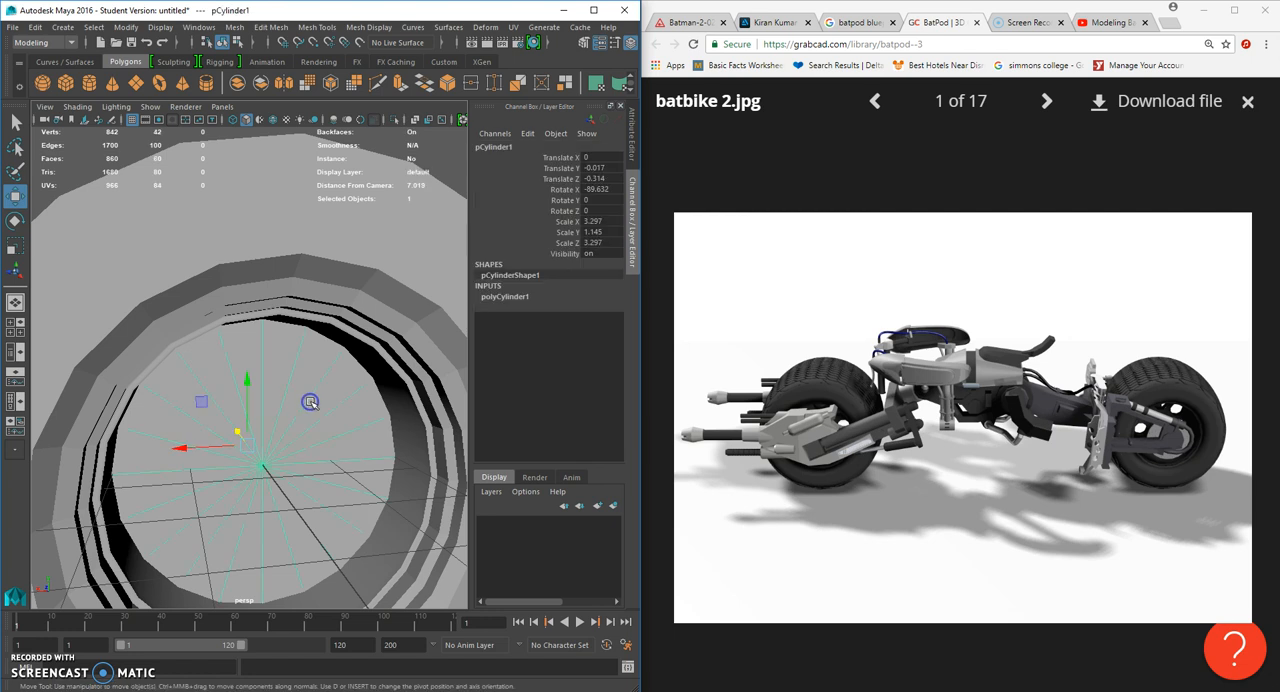
pyautogui.press('f')
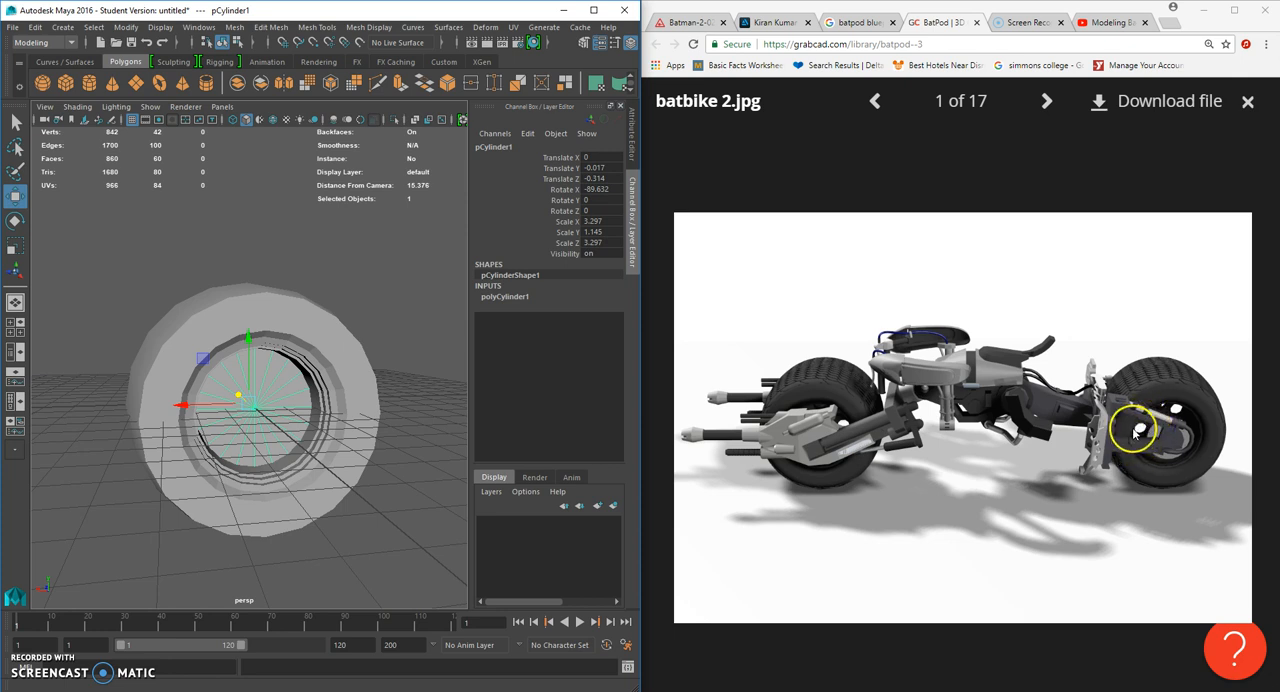
pyautogui.click(63, 27)
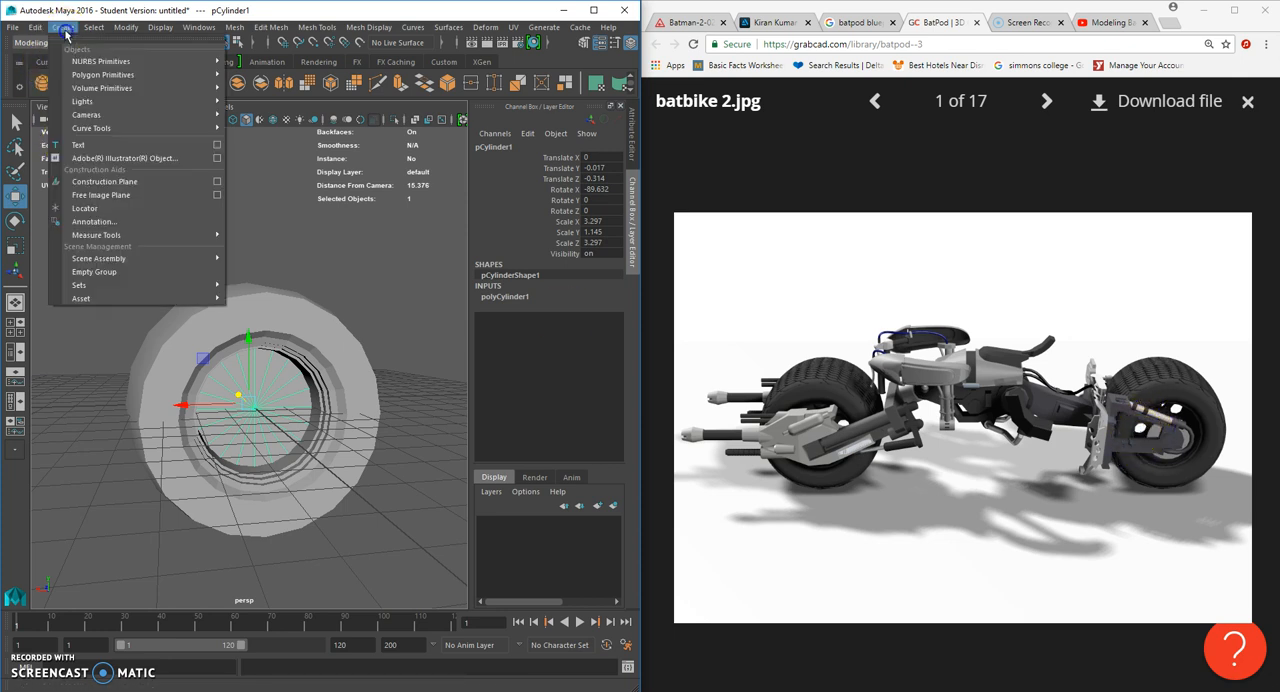
pyautogui.moveTo(89, 70)
pyautogui.click(286, 80)
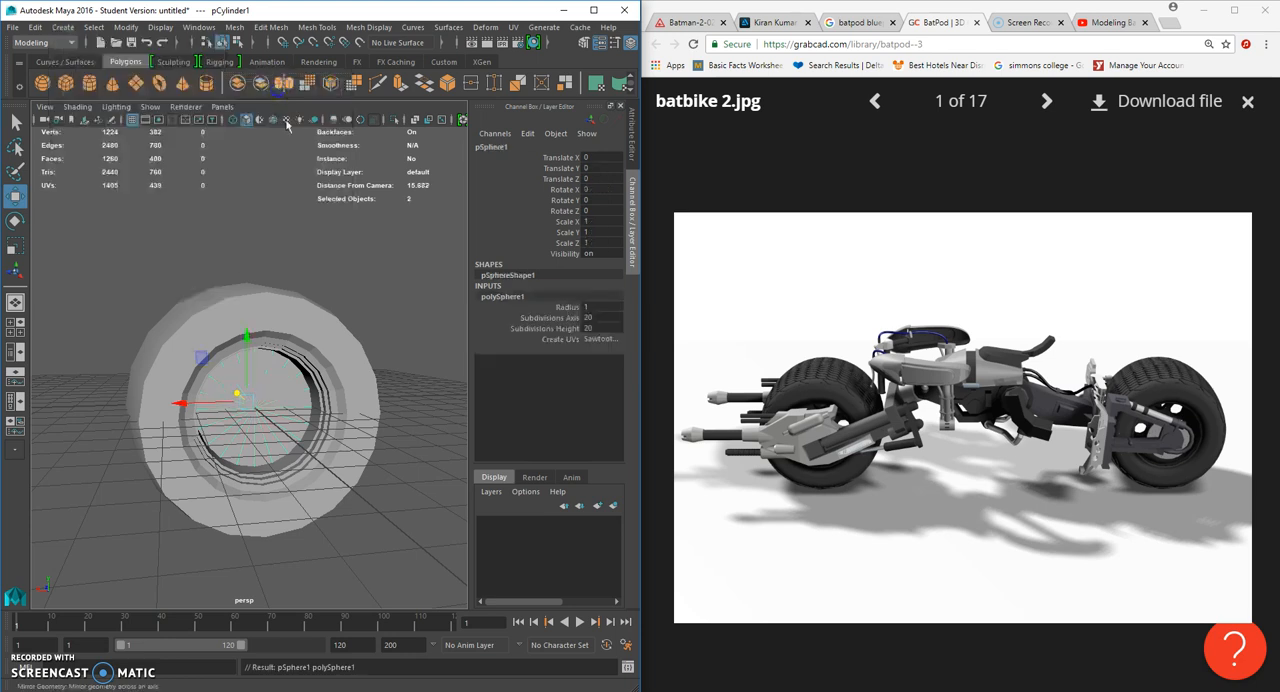
pyautogui.moveTo(209, 401); pyautogui.dragTo(236, 358)
pyautogui.scroll(-5, 111, 288)
pyautogui.moveTo(157, 338); pyautogui.dragTo(277, 349)
# - Set the sphere's X rotation to 90 and both its axis and height subdivisions to 6
pyautogui.press('e')
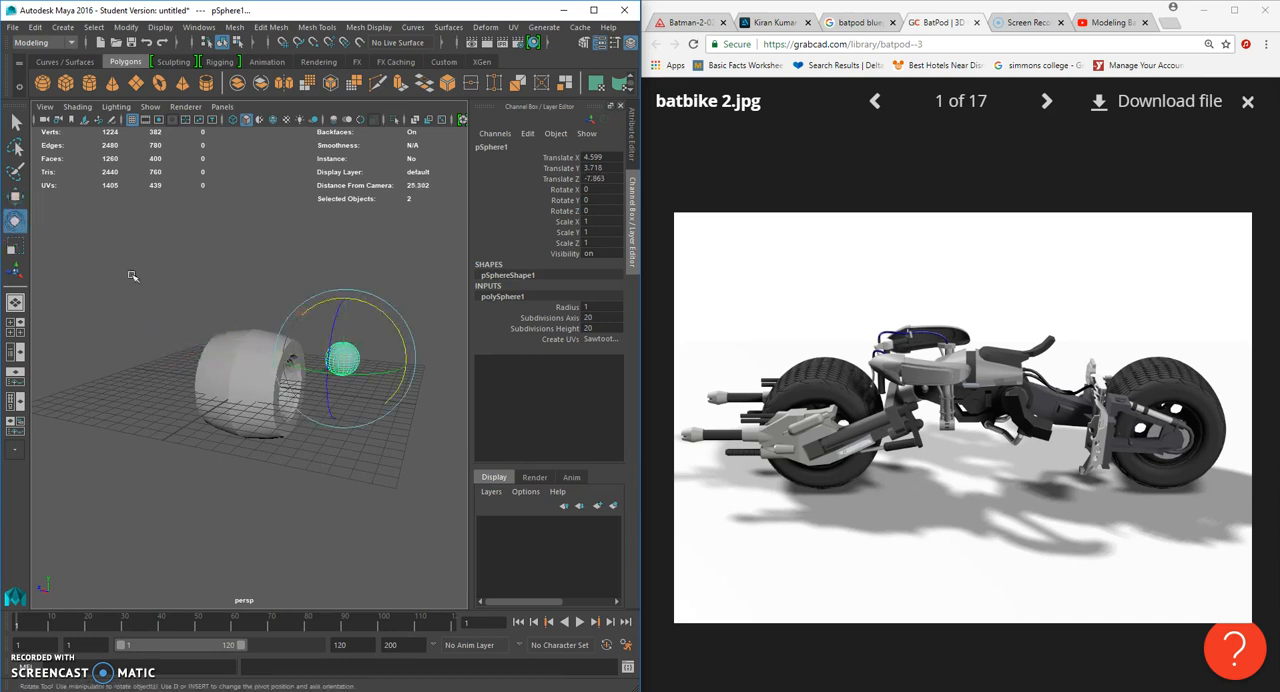
pyautogui.keyDown('alt'); pyautogui.moveTo(386, 306); pyautogui.dragTo(312, 368); pyautogui.keyUp('alt')
pyautogui.doubleClick(596, 189)
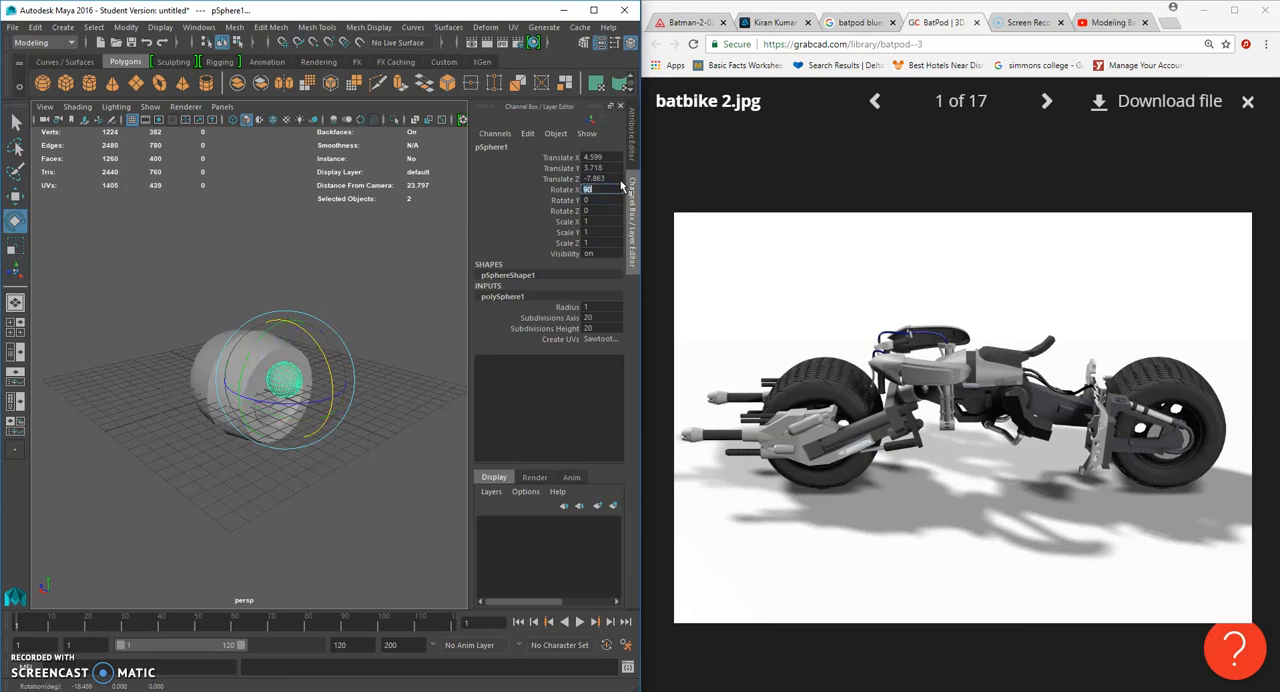
pyautogui.moveTo(600, 317); pyautogui.dragTo(600, 328)
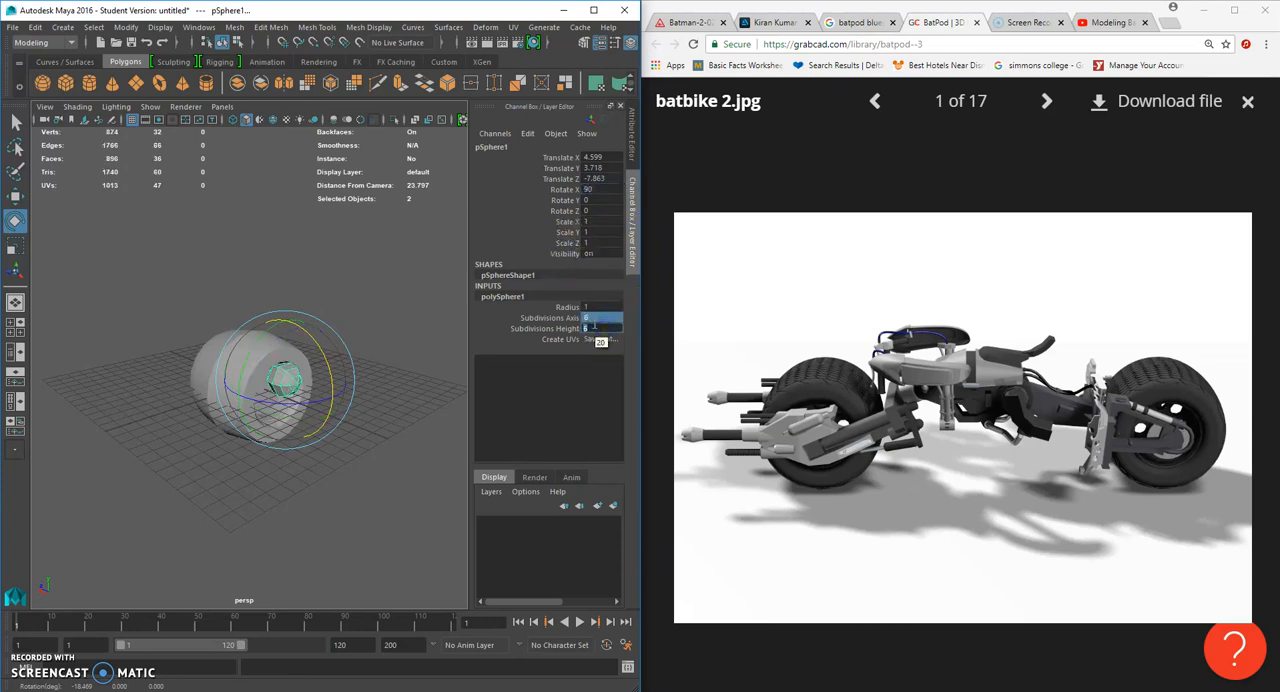
# - Flatten the sphere by scaling it to about 0.878 in X and Z and 0.384 in Y
pyautogui.scroll(5, 400, 349)
pyautogui.click(14, 245)
pyautogui.keyDown('alt'); pyautogui.moveTo(227, 359); pyautogui.dragTo(192, 361); pyautogui.keyUp('alt')
pyautogui.scroll(5, 200, 365)
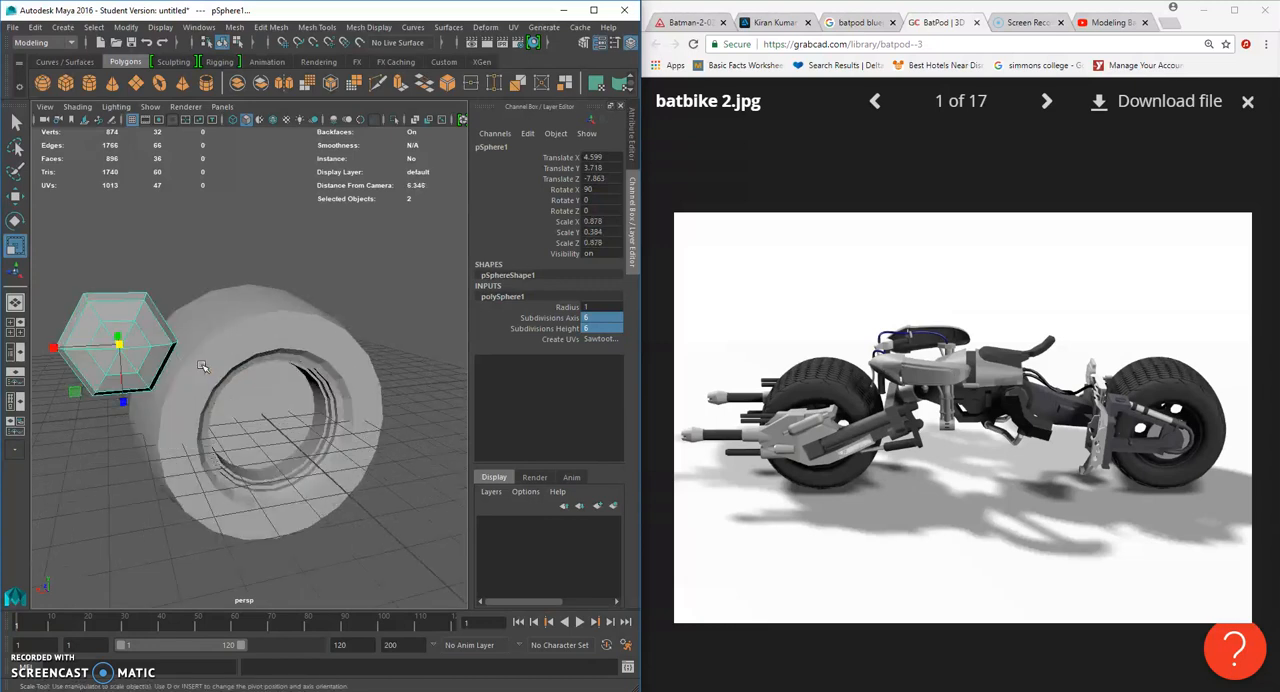
# - Rotate the flattened hexagonal sphere to about 30.5 degrees around Z
pyautogui.click(14, 220)
pyautogui.click(130, 285)
pyautogui.keyDown('alt'); pyautogui.moveTo(129, 284); pyautogui.dragTo(209, 318); pyautogui.keyUp('alt')
pyautogui.moveTo(183, 431); pyautogui.dragTo(214, 438)
pyautogui.keyDown('alt'); pyautogui.moveTo(218, 450); pyautogui.dragTo(237, 423); pyautogui.keyUp('alt')
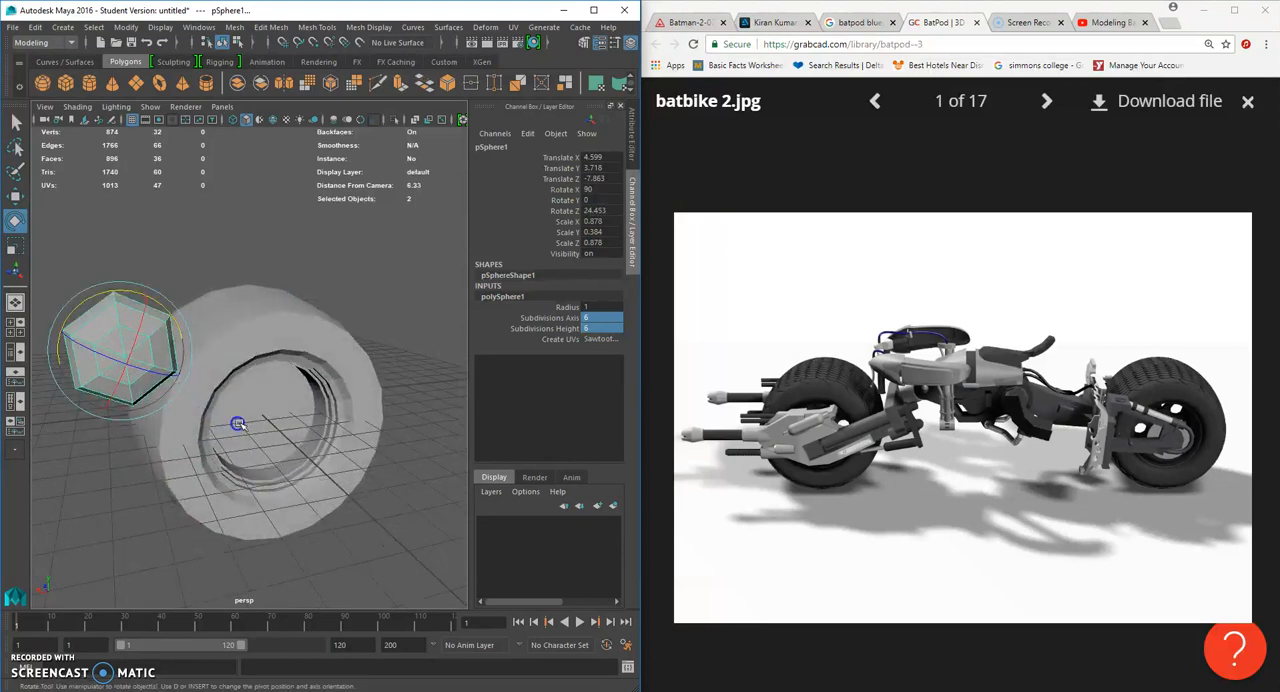
pyautogui.keyDown('alt'); pyautogui.moveTo(237, 423); pyautogui.dragTo(271, 446, button='middle'); pyautogui.keyUp('alt')
pyautogui.keyDown('alt'); pyautogui.moveTo(271, 446); pyautogui.dragTo(286, 442); pyautogui.keyUp('alt')
pyautogui.moveTo(107, 307); pyautogui.dragTo(113, 309)
# - Move the flattened sphere into the wheel opening above the hub's centre, at about X 0.275, Y 1.143, Z -1.284
pyautogui.click(15, 196)
pyautogui.moveTo(100, 360); pyautogui.dragTo(321, 432)
pyautogui.keyDown('alt'); pyautogui.moveTo(325, 431); pyautogui.dragTo(306, 421, button='right'); pyautogui.keyUp('alt')
pyautogui.keyDown('alt'); pyautogui.moveTo(306, 421); pyautogui.dragTo(417, 472); pyautogui.keyUp('alt')
pyautogui.press('space')
pyautogui.press('4')
pyautogui.scroll(3, 402, 469)
pyautogui.scroll(3, 183, 471)
pyautogui.moveTo(163, 477); pyautogui.dragTo(147, 476)
pyautogui.scroll(7, 340, 261)
pyautogui.press('4')
pyautogui.scroll(3, 164, 245)
pyautogui.moveTo(142, 208); pyautogui.dragTo(142, 224)
pyautogui.press('space')
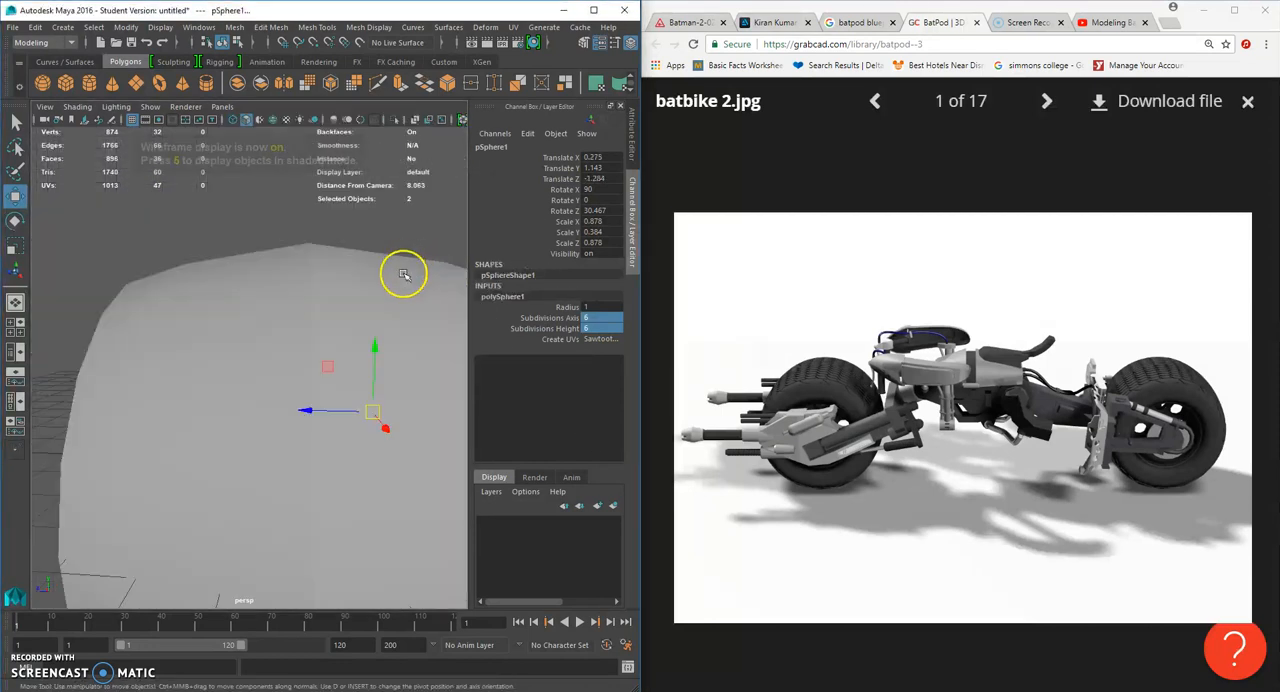
pyautogui.keyDown('alt'); pyautogui.moveTo(378, 340); pyautogui.dragTo(277, 451); pyautogui.keyUp('alt')
pyautogui.scroll(-3, 249, 330)
pyautogui.hotkey('ctrl', 'z')
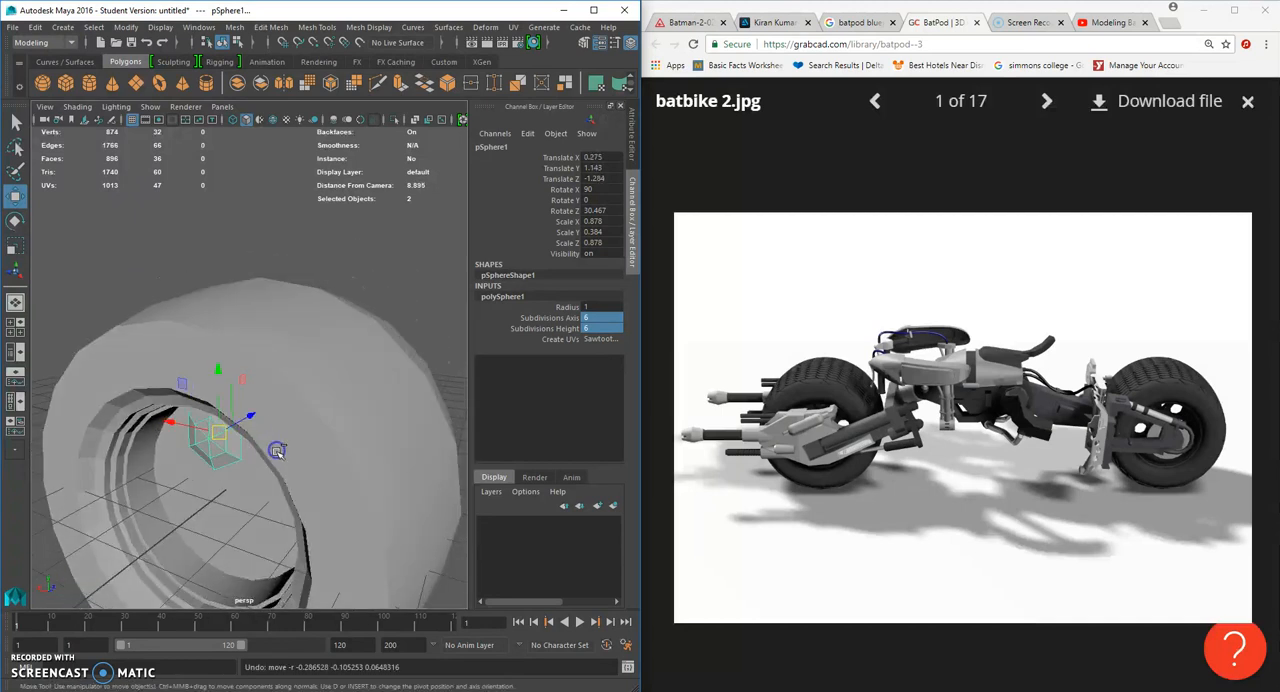
# - Shrink the sphere to about 0.611 × 0.267 × 0.611 scale and centre it above the hub at X -0.067, Y 1.21, Z -1.484
pyautogui.moveTo(171, 424); pyautogui.dragTo(292, 413)
pyautogui.click(15, 247)
pyautogui.click(15, 196)
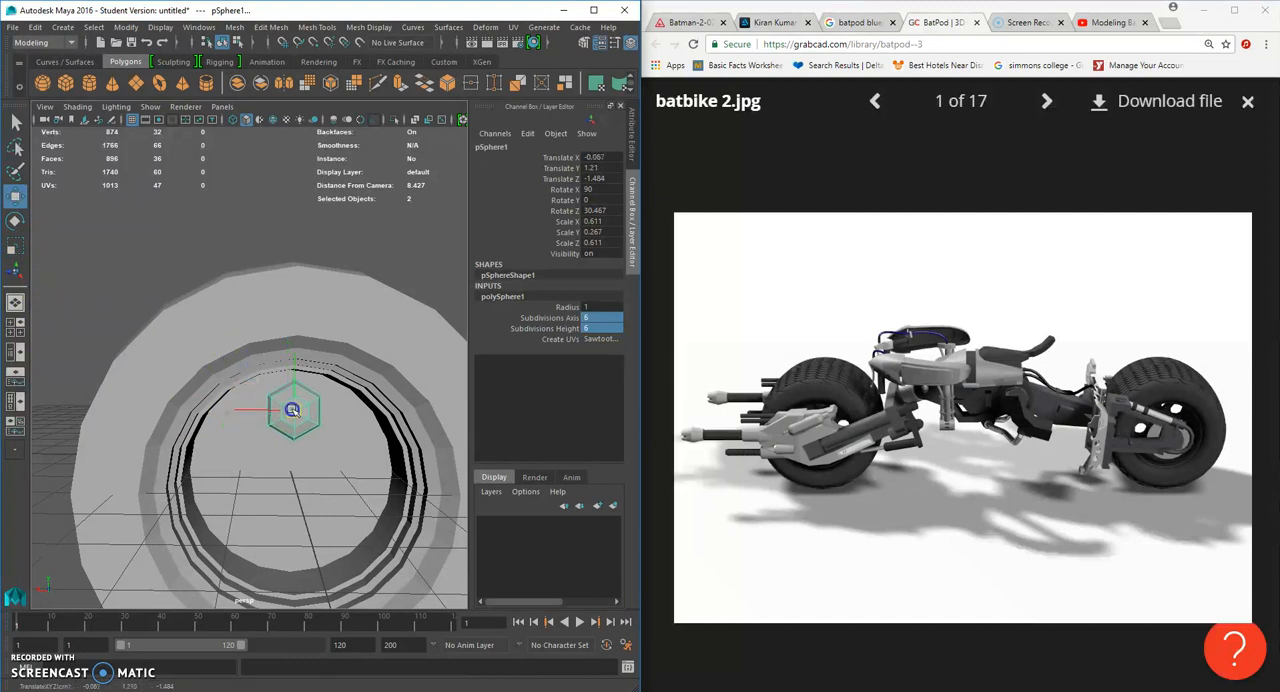
pyautogui.scroll(-5, 292, 410)
pyautogui.click(384, 441)
pyautogui.moveTo(385, 441)
pyautogui.keyDown('alt'); pyautogui.mouseDown()
pyautogui.moveTo(331, 427)
pyautogui.moveTo(368, 435)
pyautogui.mouseUp(); pyautogui.keyUp('alt')
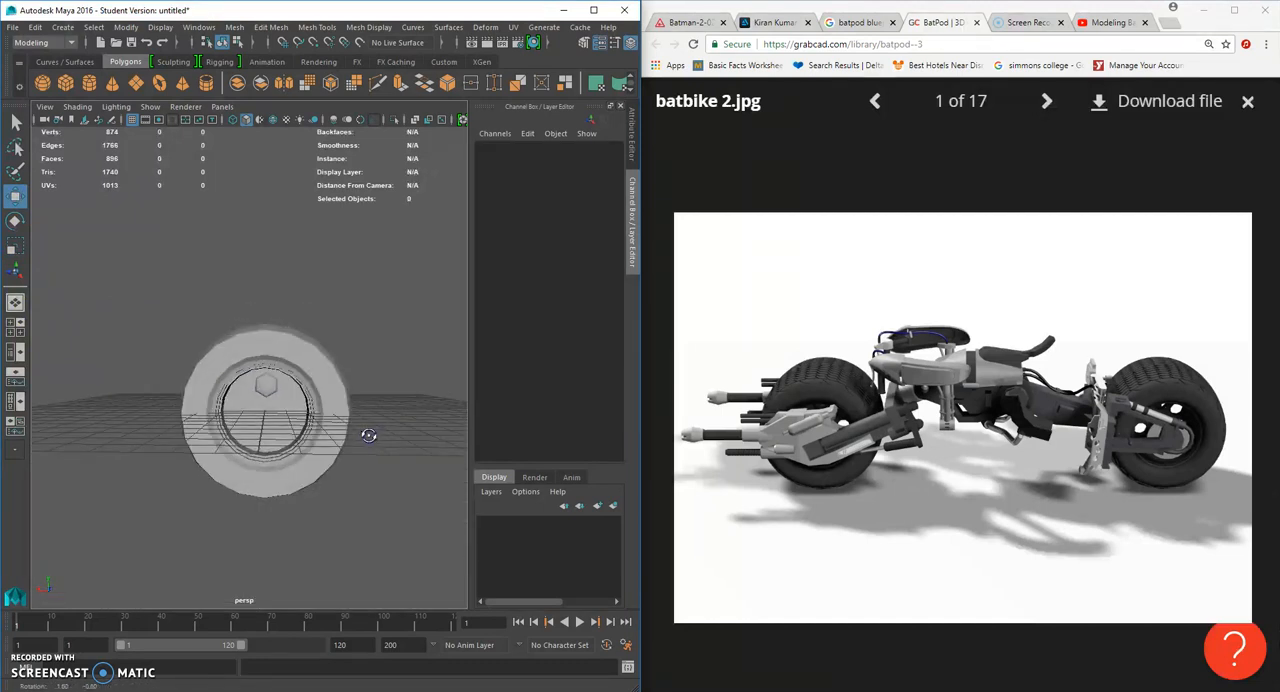
# - In the back view, move the sphere's pivot point down to the centre of the wheel
pyautogui.scroll(3, 368, 435)
pyautogui.click(370, 436)
pyautogui.press('space')
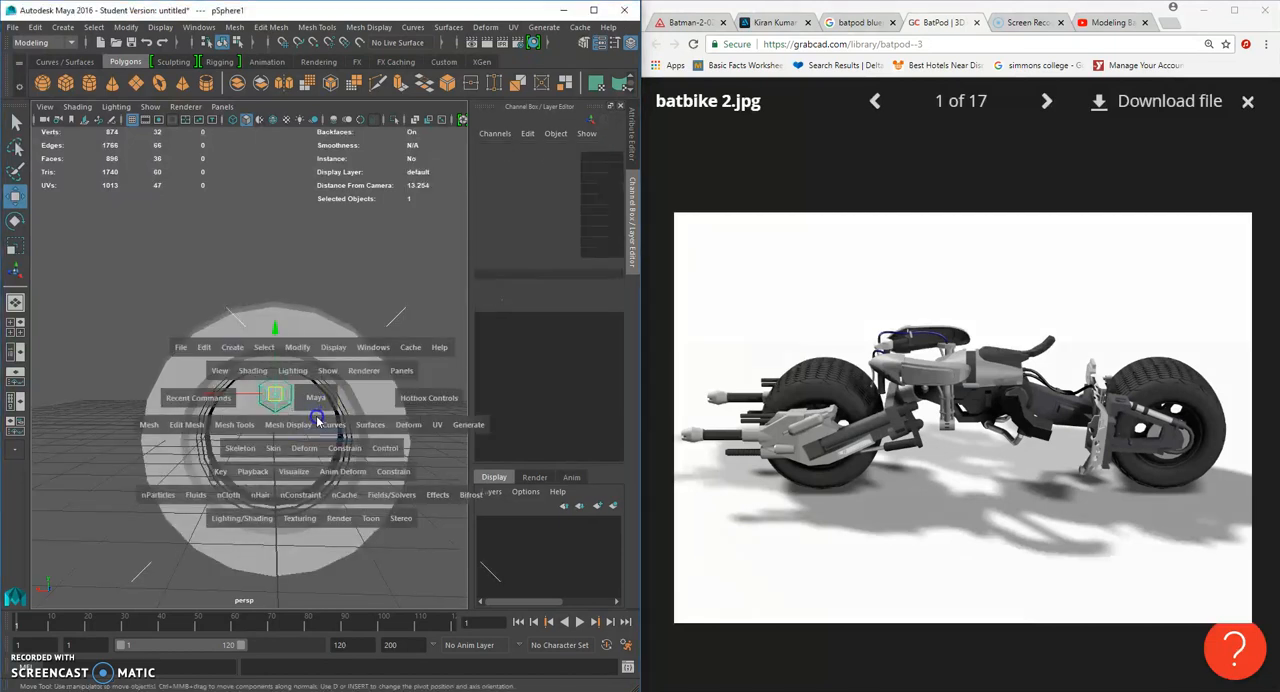
pyautogui.press('space')
pyautogui.moveTo(345, 405)
pyautogui.mouseDown()
pyautogui.moveTo(390, 401)
pyautogui.moveTo(345, 415)
pyautogui.mouseUp()
pyautogui.press('space')
pyautogui.scroll(5, 331, 429)
pyautogui.keyDown('alt'); pyautogui.moveTo(318, 342); pyautogui.dragTo(322, 368, button='middle'); pyautogui.keyUp('alt')
pyautogui.press('d')
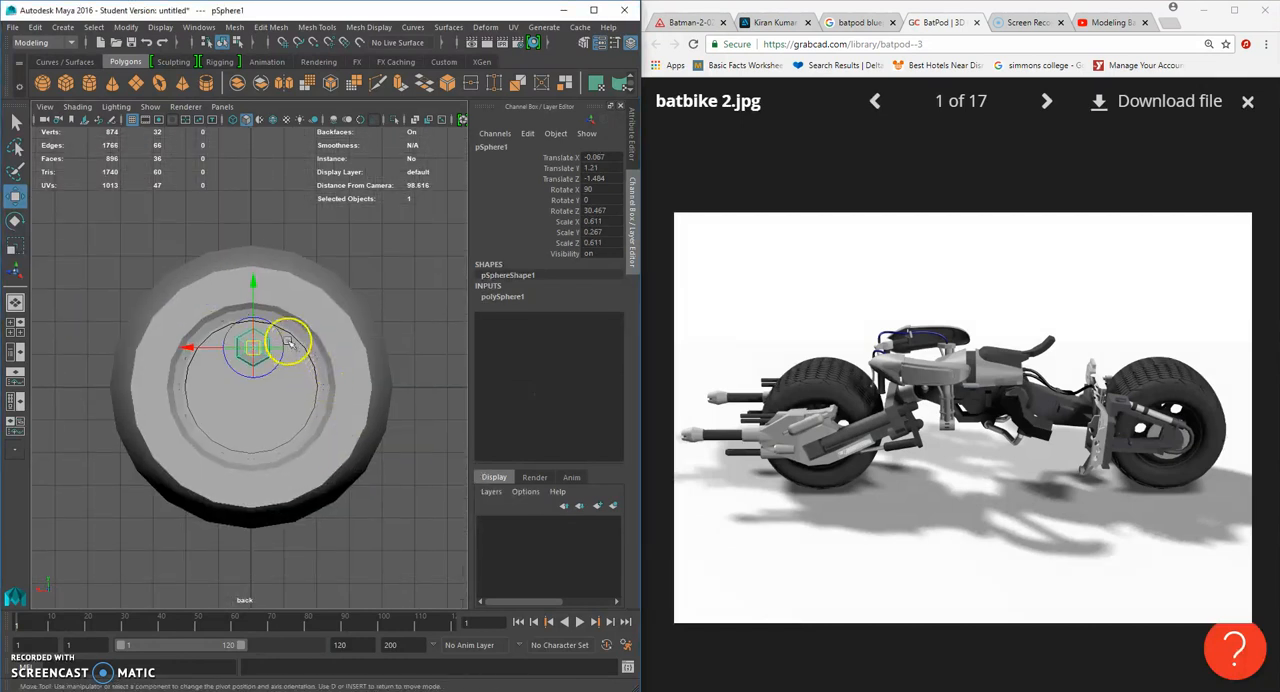
pyautogui.moveTo(253, 288); pyautogui.dragTo(248, 294)
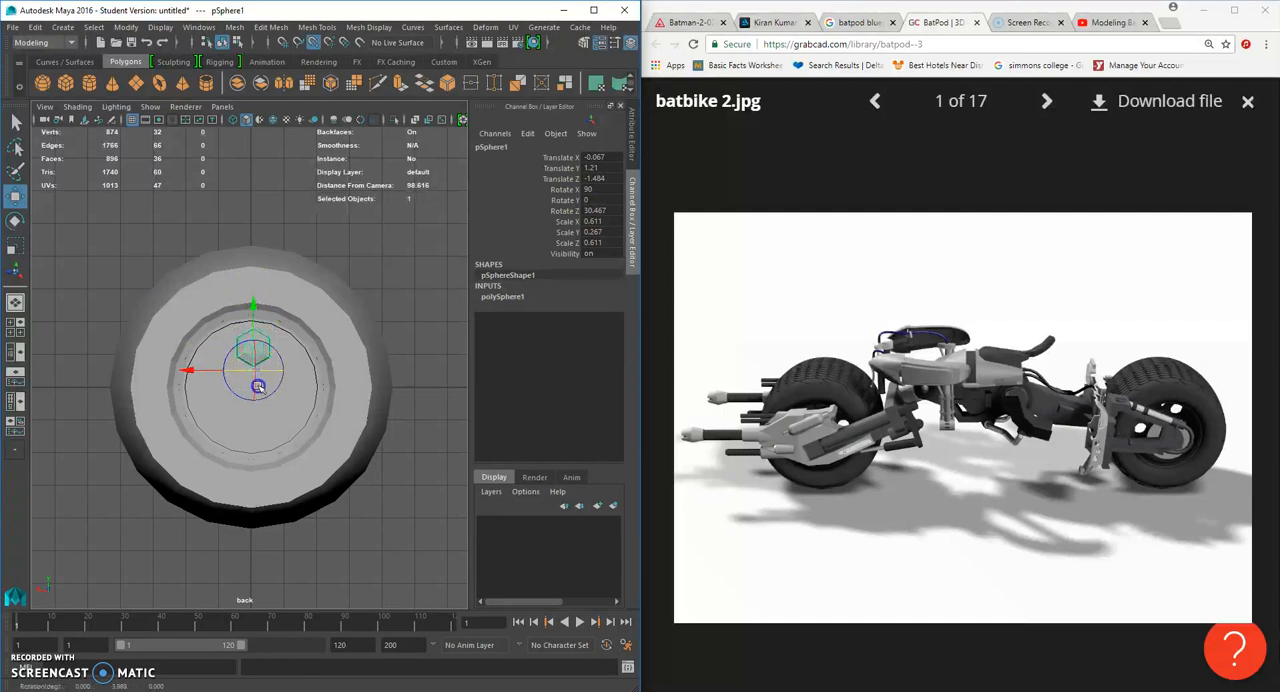
pyautogui.moveTo(254, 312); pyautogui.dragTo(240, 369)
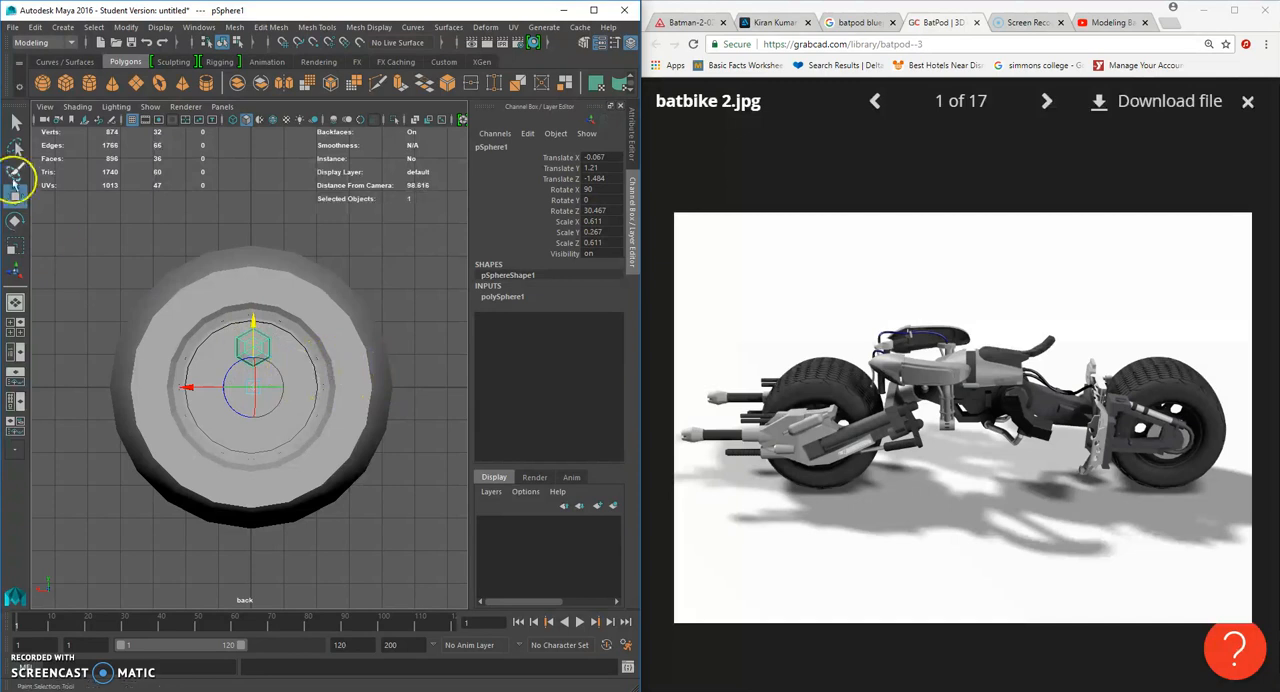
# - Try to stretch the sphere through the hub by scaling it to about 1.044 along its Y axis
pyautogui.click(16, 122)
pyautogui.press('space')
pyautogui.moveTo(354, 368); pyautogui.dragTo(359, 295, button='right')
pyautogui.keyDown('alt'); pyautogui.moveTo(347, 312); pyautogui.dragTo(300, 410); pyautogui.keyUp('alt')
pyautogui.click(16, 247)
pyautogui.keyDown('alt'); pyautogui.moveTo(80, 323); pyautogui.dragTo(417, 430); pyautogui.keyUp('alt')
pyautogui.moveTo(223, 407); pyautogui.dragTo(182, 412)
pyautogui.moveTo(49, 434); pyautogui.dragTo(14, 433)
pyautogui.keyDown('alt'); pyautogui.moveTo(306, 420); pyautogui.dragTo(91, 403); pyautogui.keyUp('alt')
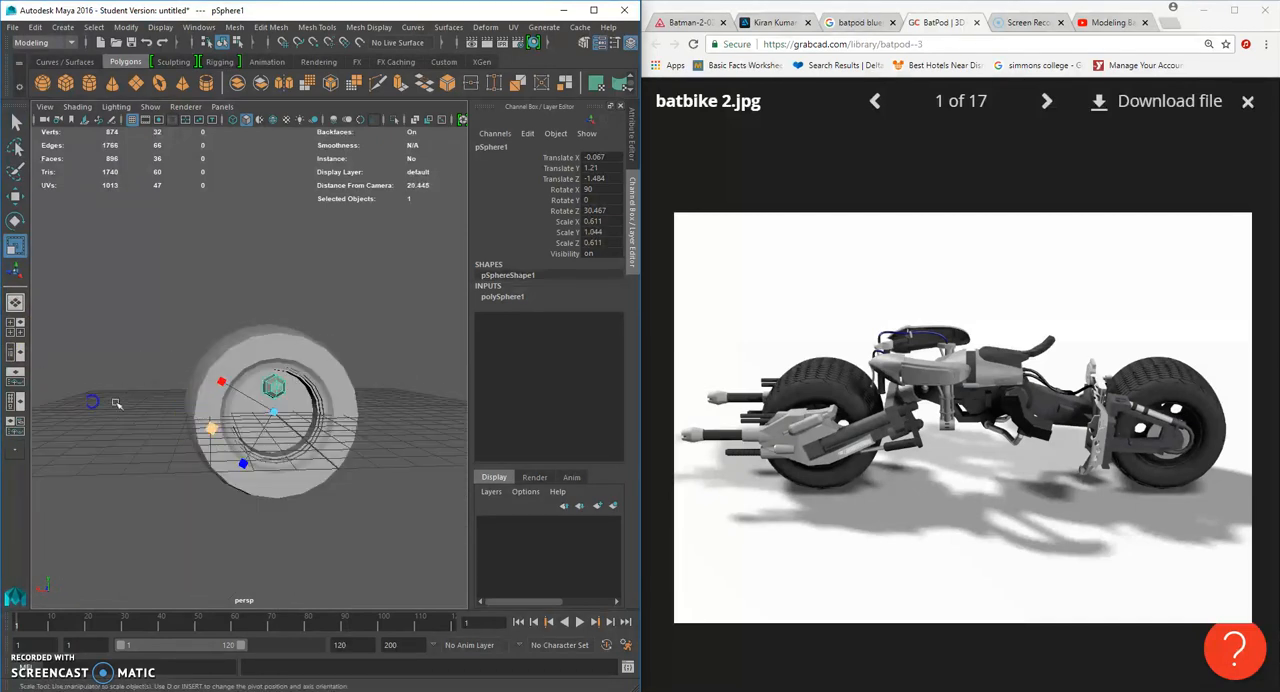
# - Try stretching the sphere further along its length, checking the far side of the wheel, and undo the scaling
pyautogui.scroll(5, 288, 394)
pyautogui.moveTo(298, 336); pyautogui.dragTo(364, 310, button='right')
pyautogui.scroll(-3, 287, 400)
pyautogui.keyDown('alt'); pyautogui.moveTo(288, 402); pyautogui.dragTo(426, 420); pyautogui.keyUp('alt')
pyautogui.moveTo(240, 416); pyautogui.dragTo(215, 418)
pyautogui.moveTo(107, 421); pyautogui.dragTo(15, 423)
pyautogui.keyDown('alt'); pyautogui.moveTo(347, 431); pyautogui.dragTo(258, 433); pyautogui.keyUp('alt')
pyautogui.hotkey('ctrl', 'z')
pyautogui.keyDown('alt'); pyautogui.moveTo(369, 425); pyautogui.dragTo(109, 415); pyautogui.keyUp('alt')
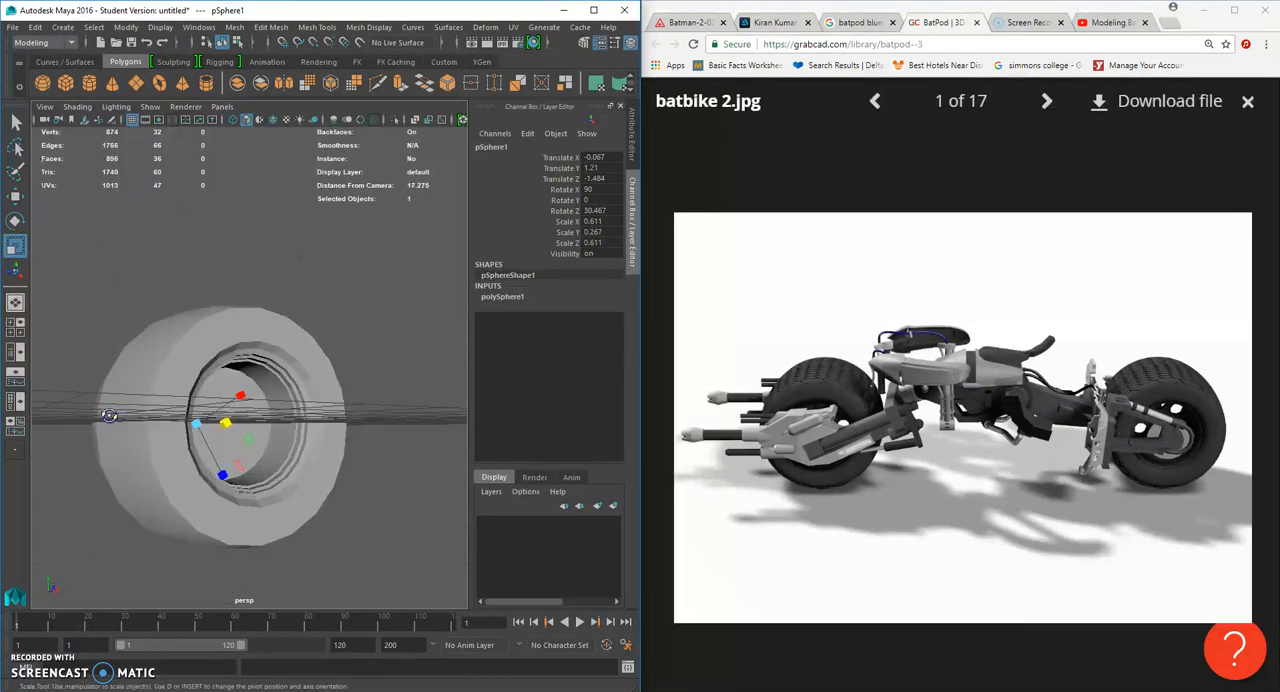
pyautogui.moveTo(258, 421); pyautogui.dragTo(323, 319, button='right')
pyautogui.click(237, 420)
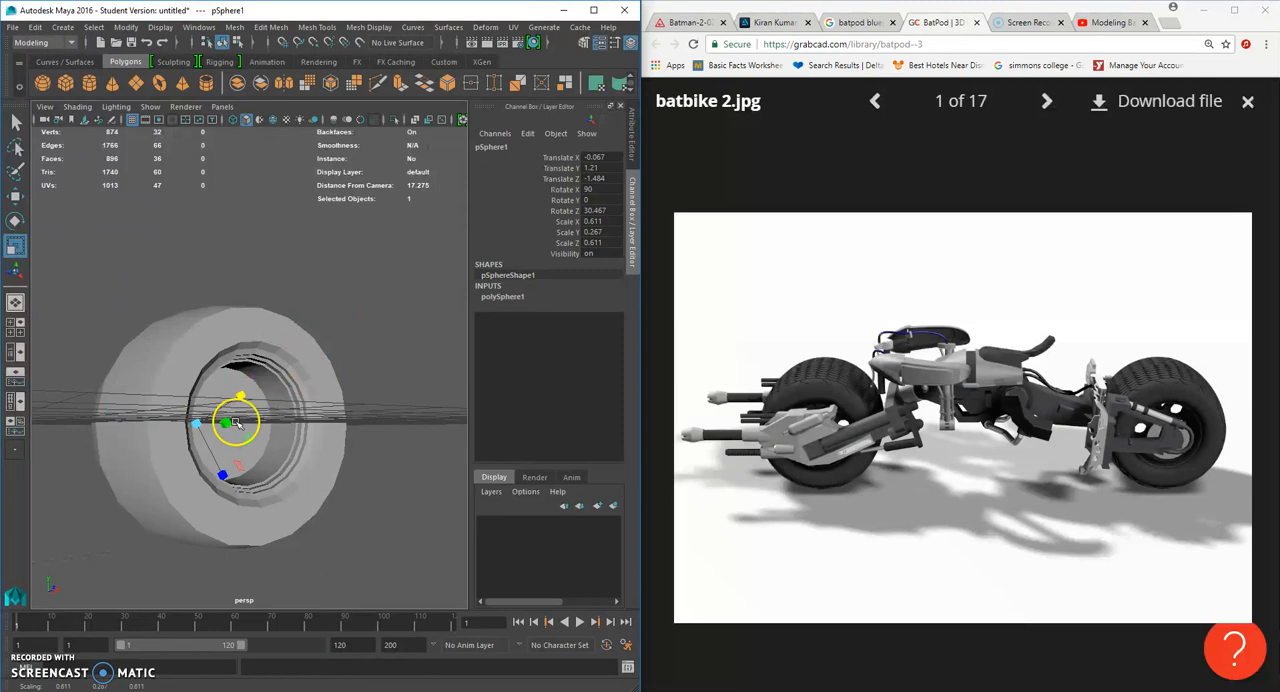
# - Select the hexagonal sphere on the hub and move it along Z until it is clear of the wheel
pyautogui.keyDown('alt'); pyautogui.moveTo(88, 407); pyautogui.dragTo(286, 448); pyautogui.keyUp('alt')
pyautogui.press('r')
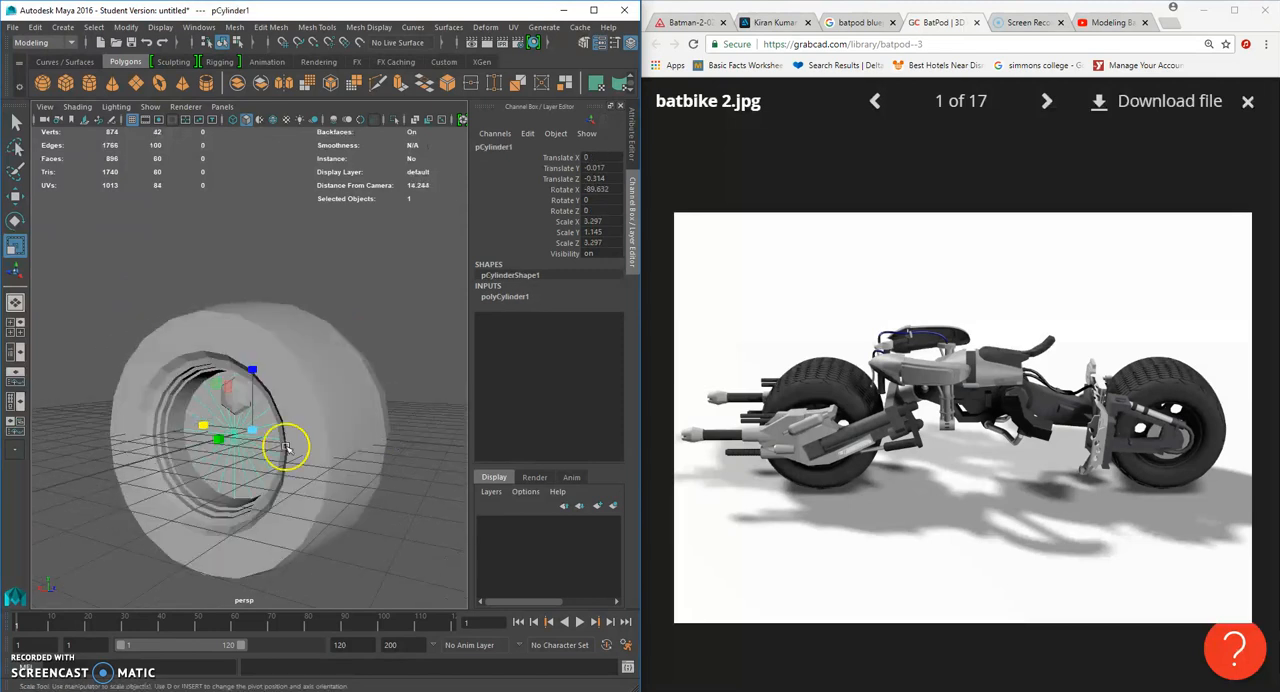
pyautogui.click(15, 196)
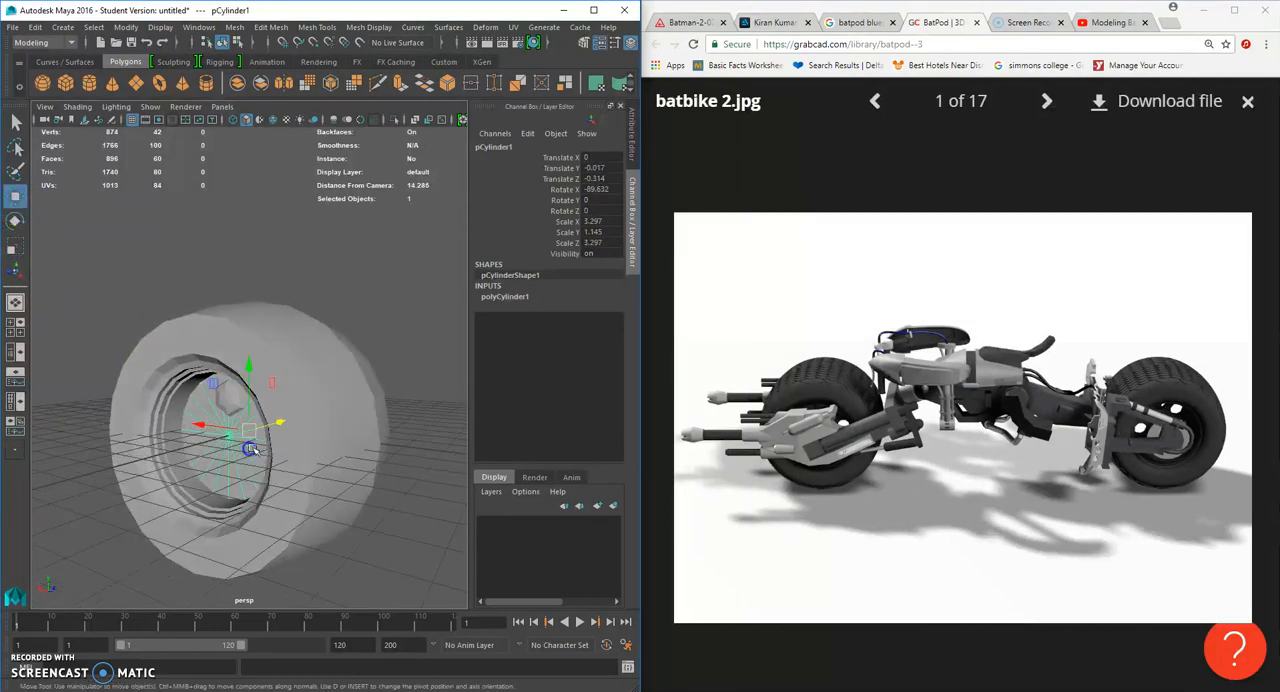
pyautogui.moveTo(285, 424); pyautogui.dragTo(146, 442)
pyautogui.click(235, 394)
pyautogui.keyDown('alt'); pyautogui.moveTo(146, 442); pyautogui.dragTo(264, 460, button='middle'); pyautogui.keyUp('alt')
pyautogui.keyDown('alt'); pyautogui.moveTo(268, 461); pyautogui.dragTo(194, 460); pyautogui.keyUp('alt')
pyautogui.keyDown('alt'); pyautogui.moveTo(194, 460); pyautogui.dragTo(290, 428, button='middle'); pyautogui.keyUp('alt')
pyautogui.scroll(4, 286, 426)
pyautogui.keyDown('alt'); pyautogui.moveTo(290, 393); pyautogui.dragTo(272, 388); pyautogui.keyUp('alt')
pyautogui.moveTo(240, 338); pyautogui.dragTo(191, 343, button='right')
pyautogui.keyDown('alt'); pyautogui.moveTo(193, 348); pyautogui.dragTo(272, 343); pyautogui.keyUp('alt')
# - In the side view, select the vertices of one half of the sphere and pull them outward to form a long rod
pyautogui.press('space')
pyautogui.scroll(-6, 327, 440)
pyautogui.scroll(3, 348, 422)
pyautogui.keyDown('alt'); pyautogui.moveTo(403, 396); pyautogui.dragTo(215, 420, button='middle'); pyautogui.keyUp('alt')
pyautogui.scroll(4, 362, 388)
pyautogui.scroll(3, 338, 406)
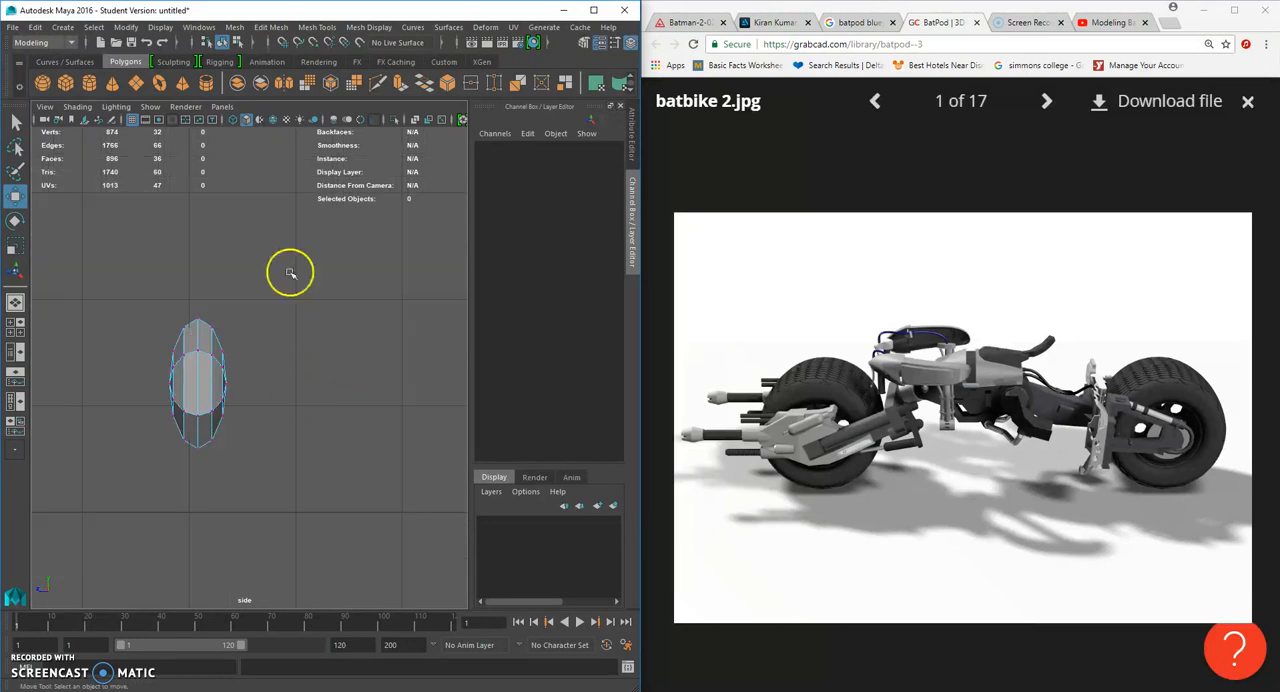
pyautogui.moveTo(210, 496); pyautogui.dragTo(209, 497)
pyautogui.moveTo(157, 385); pyautogui.dragTo(394, 423)
pyautogui.scroll(-2, 333, 422)
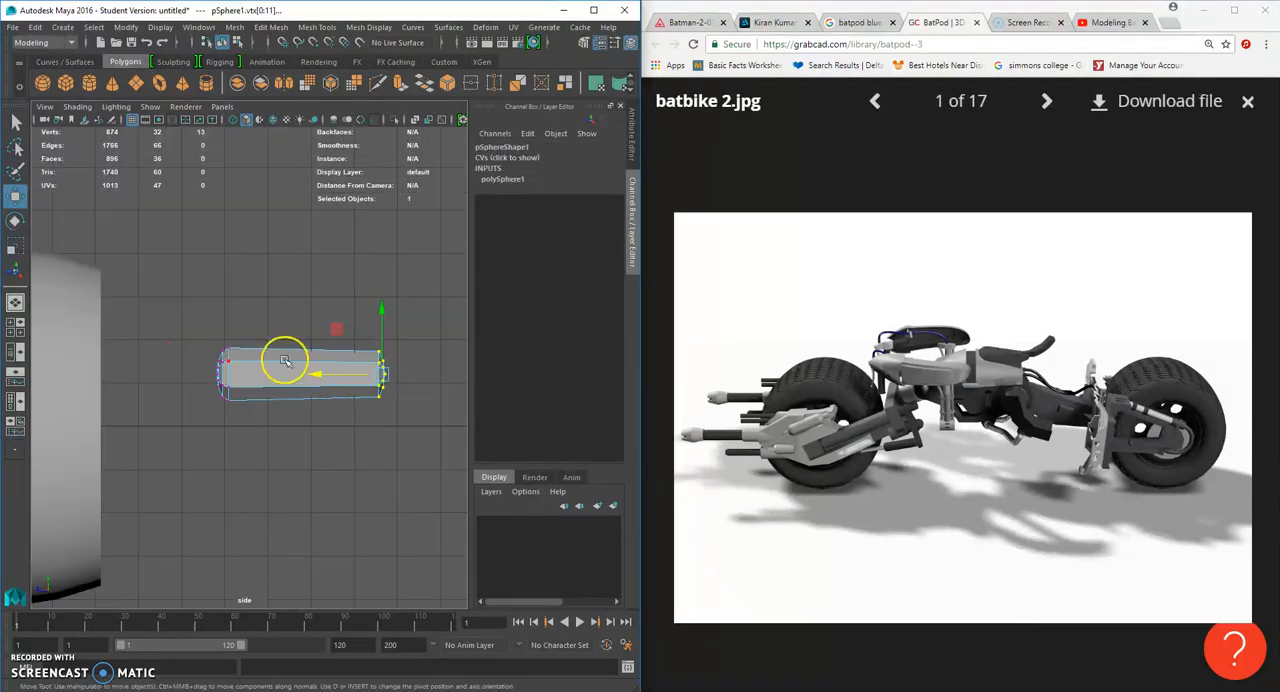
pyautogui.moveTo(326, 375); pyautogui.dragTo(395, 373)
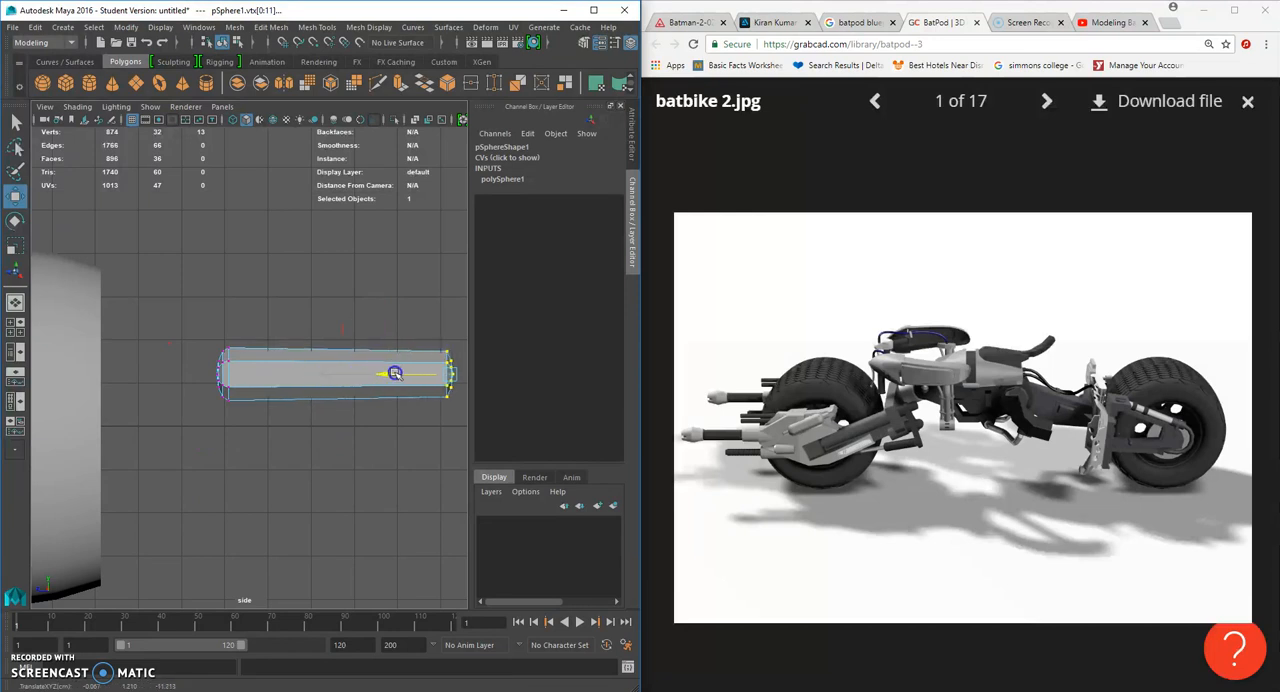
# - Return to object mode and move the hexagonal rod back into the wheel, to about X 0.594 and Z 3.053
pyautogui.moveTo(288, 370); pyautogui.dragTo(370, 308, button='right')
pyautogui.click(307, 364)
pyautogui.scroll(-5, 318, 378)
pyautogui.moveTo(202, 396); pyautogui.dragTo(157, 366)
pyautogui.press('space')
pyautogui.press('space')
pyautogui.moveTo(267, 355); pyautogui.dragTo(277, 337)
pyautogui.moveTo(306, 400)
pyautogui.keyDown('alt'); pyautogui.mouseDown()
pyautogui.moveTo(400, 420)
pyautogui.moveTo(393, 407)
pyautogui.moveTo(420, 400)
pyautogui.moveTo(322, 405)
pyautogui.mouseUp(); pyautogui.keyUp('alt')
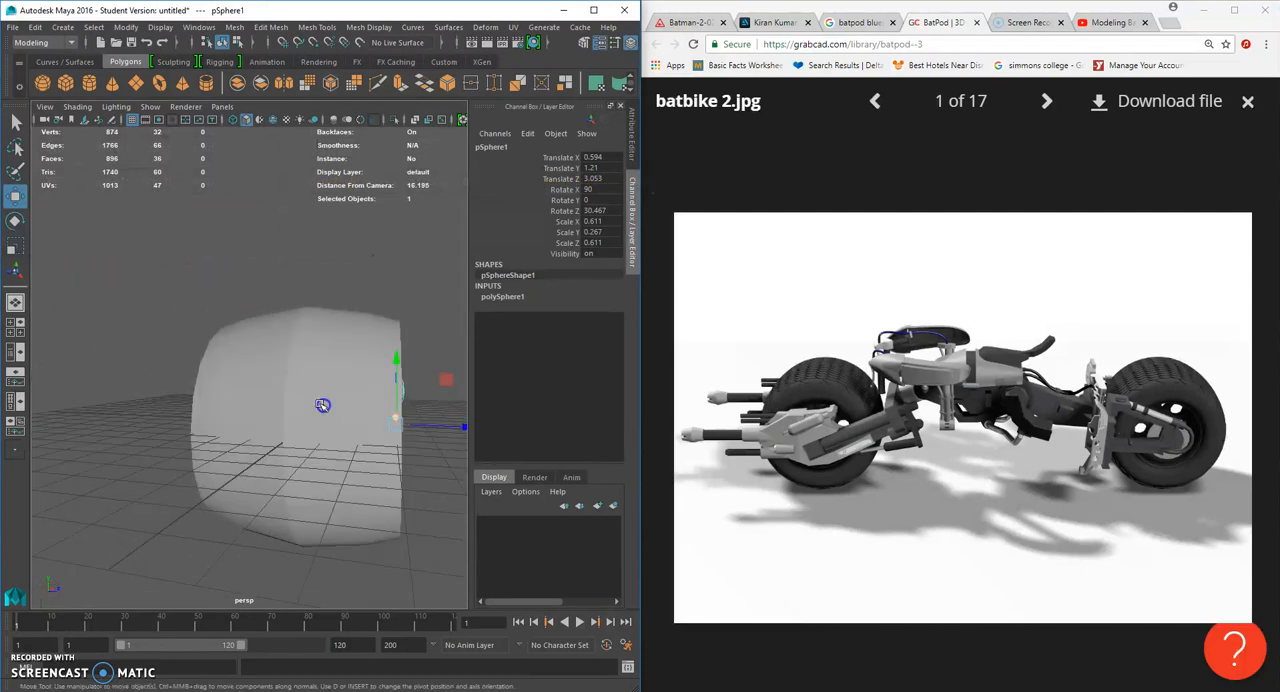
# - Slide the hexagonal rod along Z to adjust its depth relative to the wheel
pyautogui.keyDown('alt'); pyautogui.moveTo(423, 427); pyautogui.dragTo(469, 462); pyautogui.keyUp('alt')
pyautogui.keyDown('alt'); pyautogui.moveTo(424, 423); pyautogui.dragTo(377, 437); pyautogui.keyUp('alt')
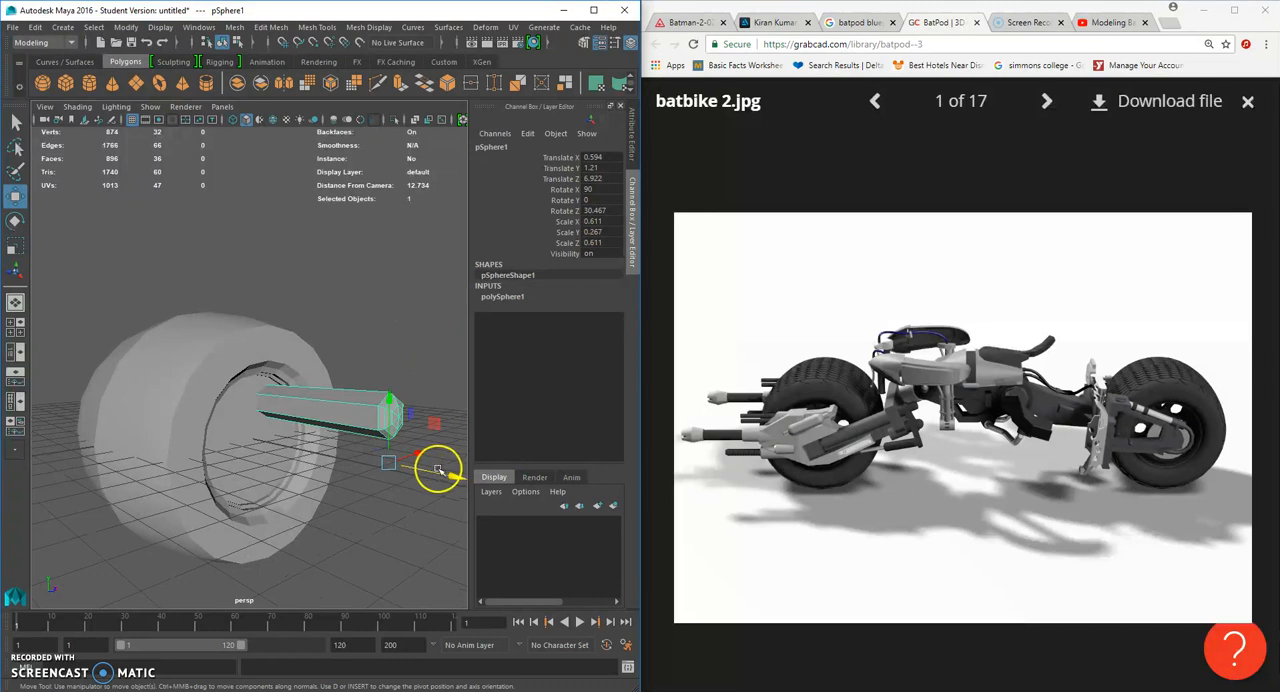
pyautogui.moveTo(455, 479); pyautogui.dragTo(313, 448)
pyautogui.keyDown('alt'); pyautogui.moveTo(313, 449); pyautogui.dragTo(230, 415); pyautogui.keyUp('alt')
pyautogui.keyDown('alt'); pyautogui.moveTo(238, 412); pyautogui.dragTo(157, 394); pyautogui.keyUp('alt')
# - Place the hub cylinder outside the wheel at Z 4.488 and set its Subdivisions Height to 2
pyautogui.keyDown('alt'); pyautogui.moveTo(385, 408); pyautogui.dragTo(463, 486); pyautogui.keyUp('alt')
pyautogui.click(285, 445)
pyautogui.keyDown('alt'); pyautogui.moveTo(410, 432); pyautogui.dragTo(413, 477); pyautogui.keyUp('alt')
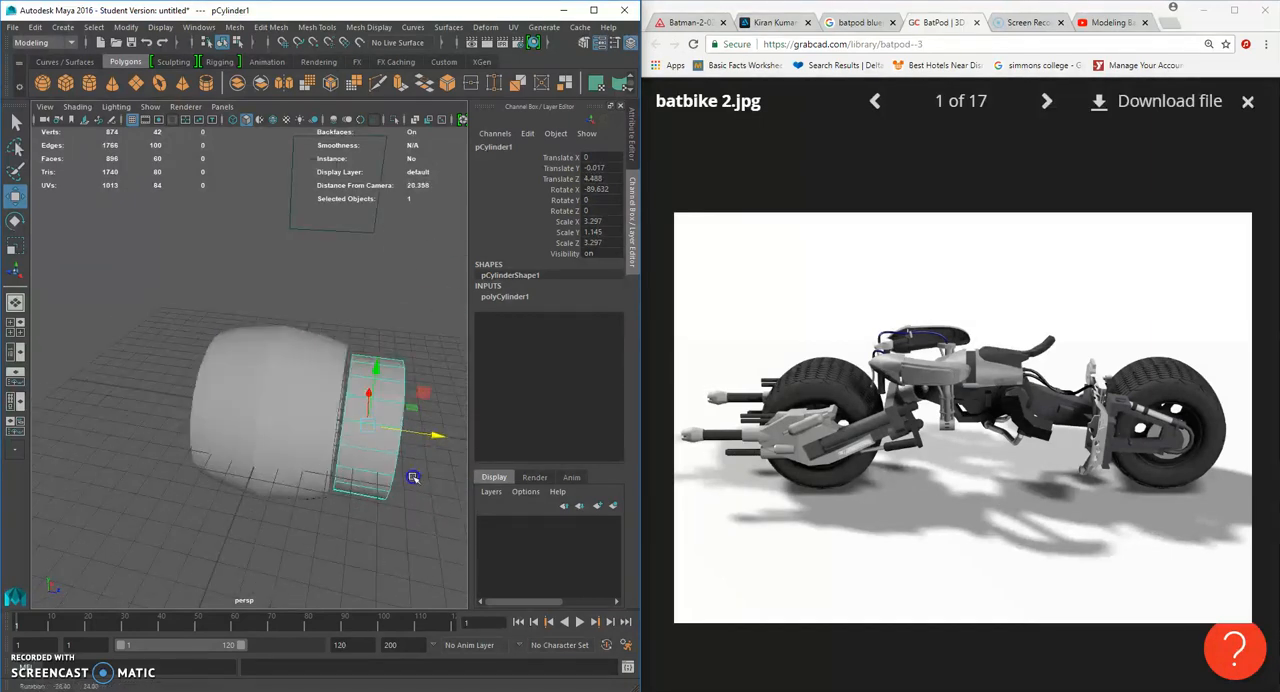
pyautogui.click(510, 297)
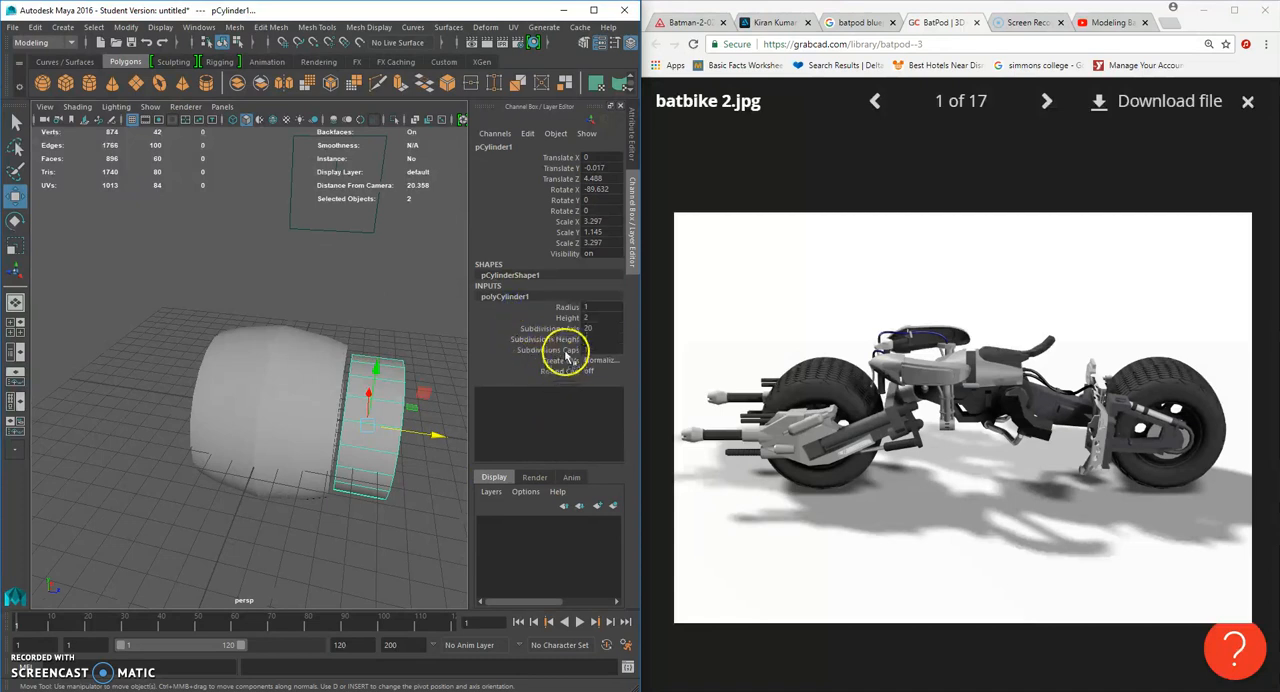
pyautogui.click(560, 340)
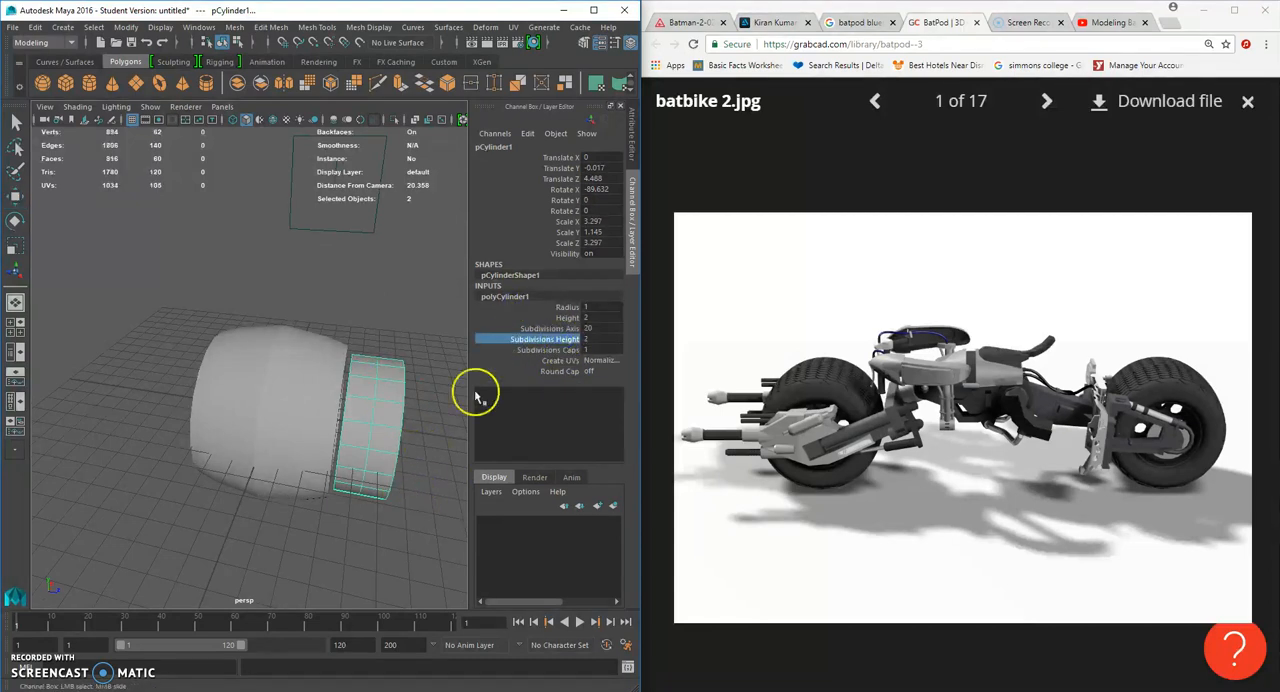
# - Select the tyre and move it along Z, well away from the hub cylinder
pyautogui.click(14, 196)
pyautogui.scroll(-3, 270, 410)
pyautogui.click(300, 423)
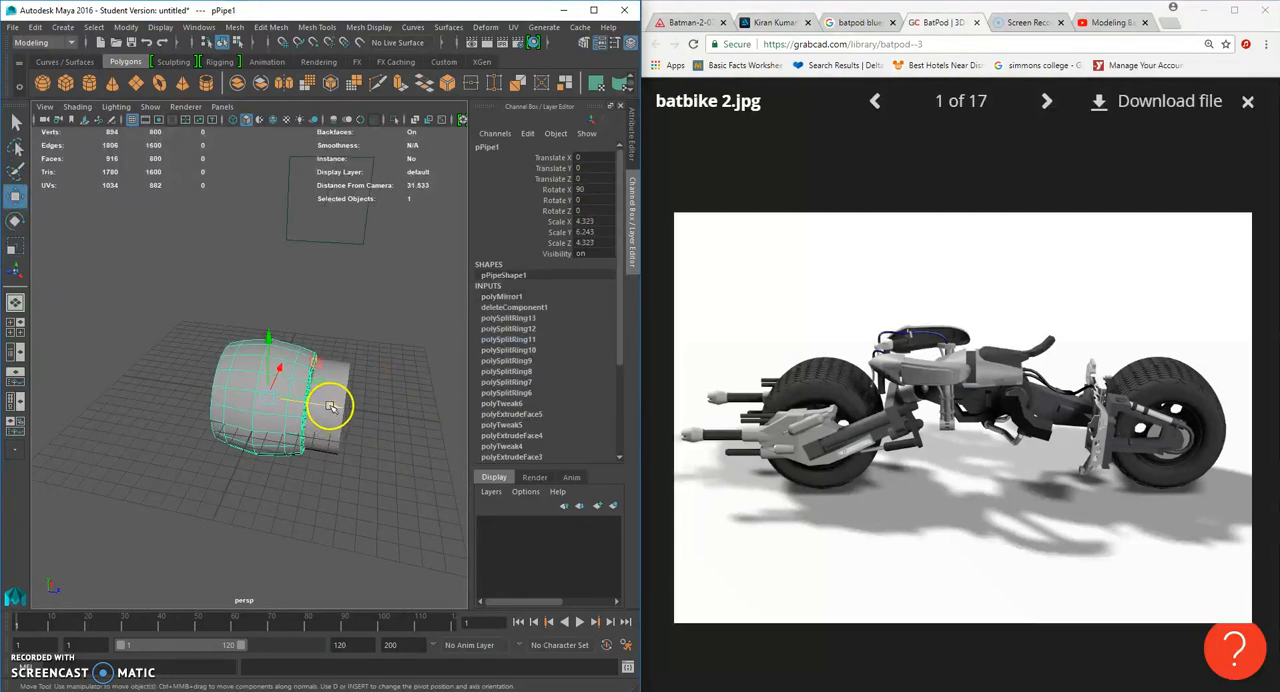
pyautogui.moveTo(331, 406); pyautogui.dragTo(196, 376)
# - Position the hexagonal rod at X -0.077, Y 2.373 and Z 5.839, and move its pivot to the hub's centre
pyautogui.click(264, 386)
pyautogui.moveTo(374, 415)
pyautogui.mouseDown()
pyautogui.moveTo(397, 421)
pyautogui.moveTo(335, 416)
pyautogui.moveTo(354, 443)
pyautogui.moveTo(380, 437)
pyautogui.mouseUp()
pyautogui.scroll(4, 380, 437)
pyautogui.scroll(-1, 380, 436)
pyautogui.moveTo(413, 475); pyautogui.dragTo(409, 473)
pyautogui.keyDown('alt'); pyautogui.moveTo(409, 473); pyautogui.dragTo(340, 455); pyautogui.keyUp('alt')
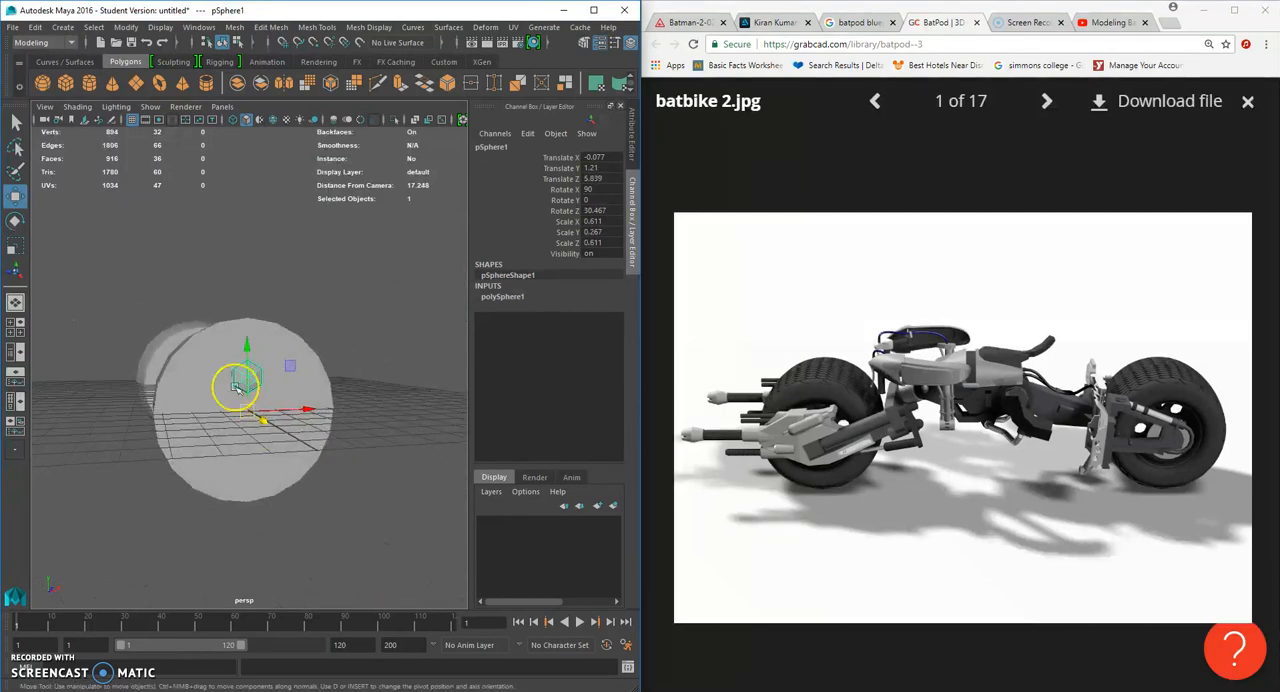
pyautogui.moveTo(247, 352); pyautogui.dragTo(252, 337)
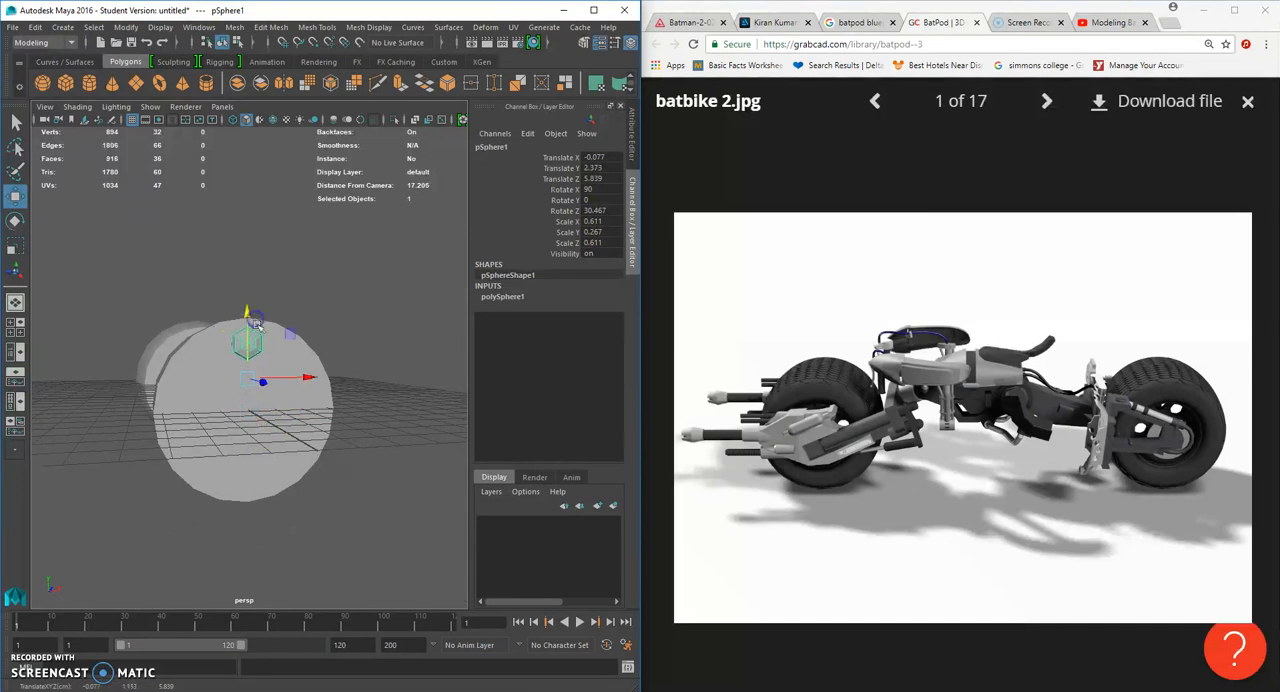
pyautogui.moveTo(248, 358)
pyautogui.mouseDown()
pyautogui.moveTo(258, 384)
pyautogui.moveTo(251, 309)
pyautogui.moveTo(243, 372)
pyautogui.mouseUp()
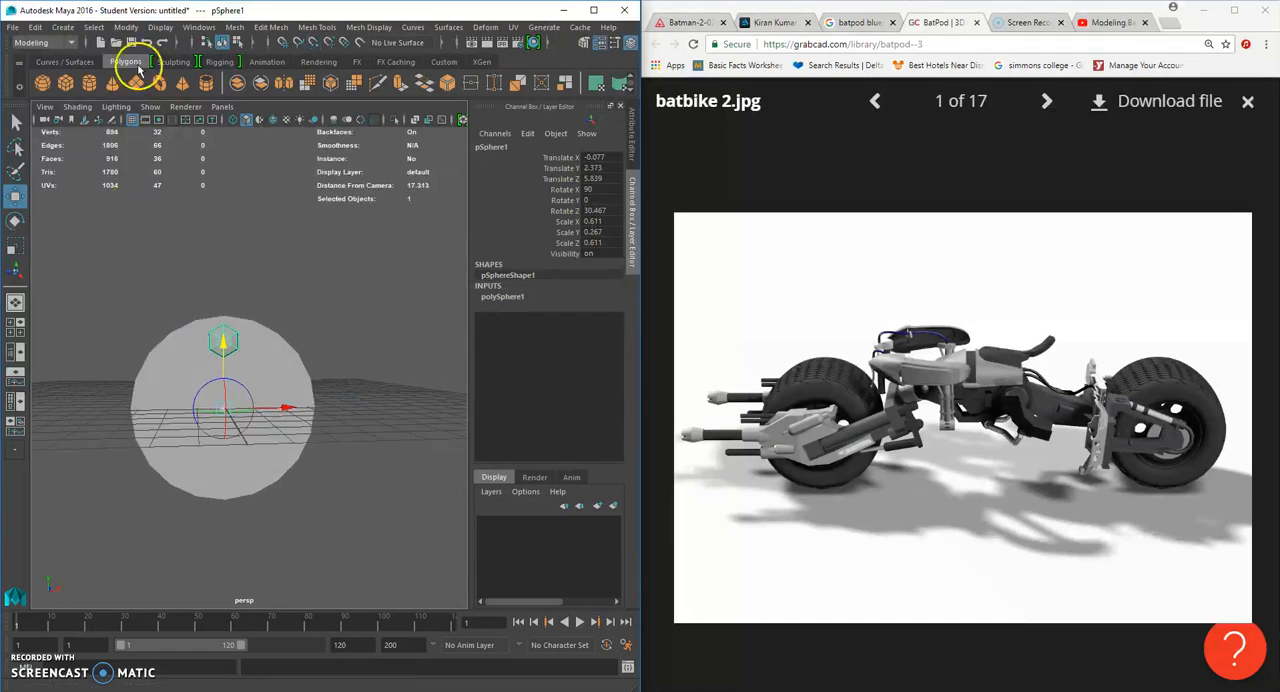
# - Set the Duplicate Special options for the rod to 7 copies with rotation X 0 and Y 45
pyautogui.click(35, 27)
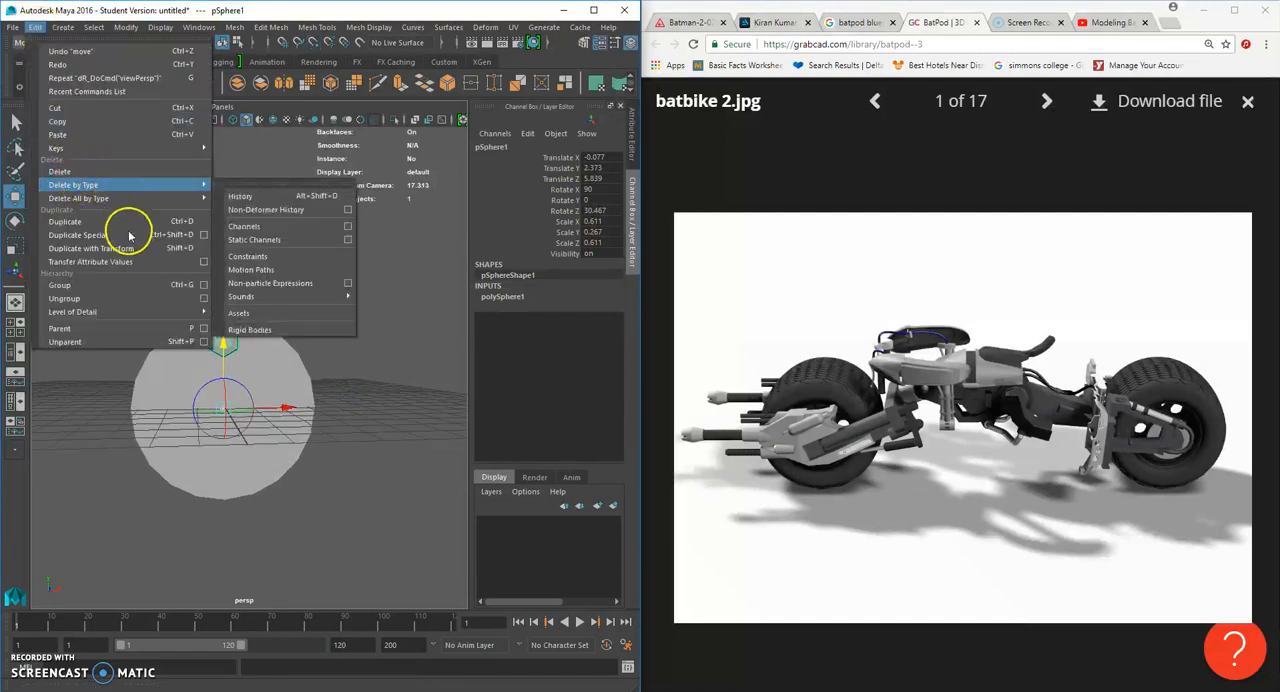
pyautogui.click(203, 235)
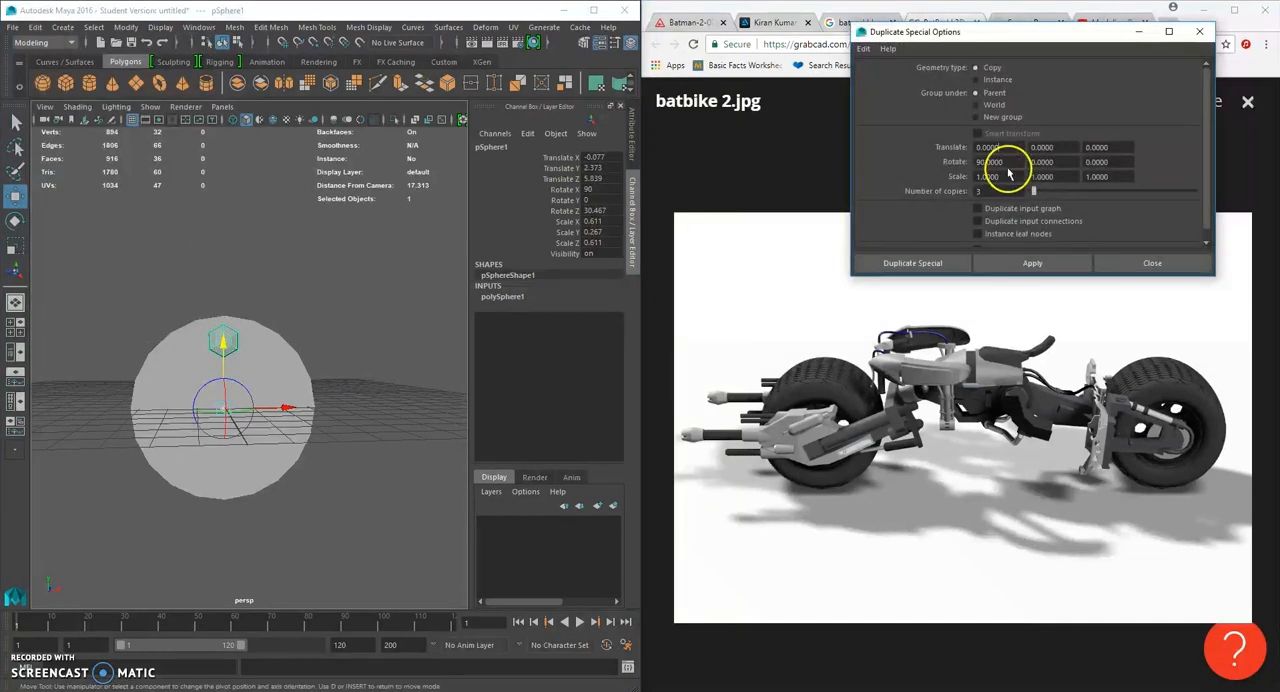
pyautogui.doubleClick(970, 192)
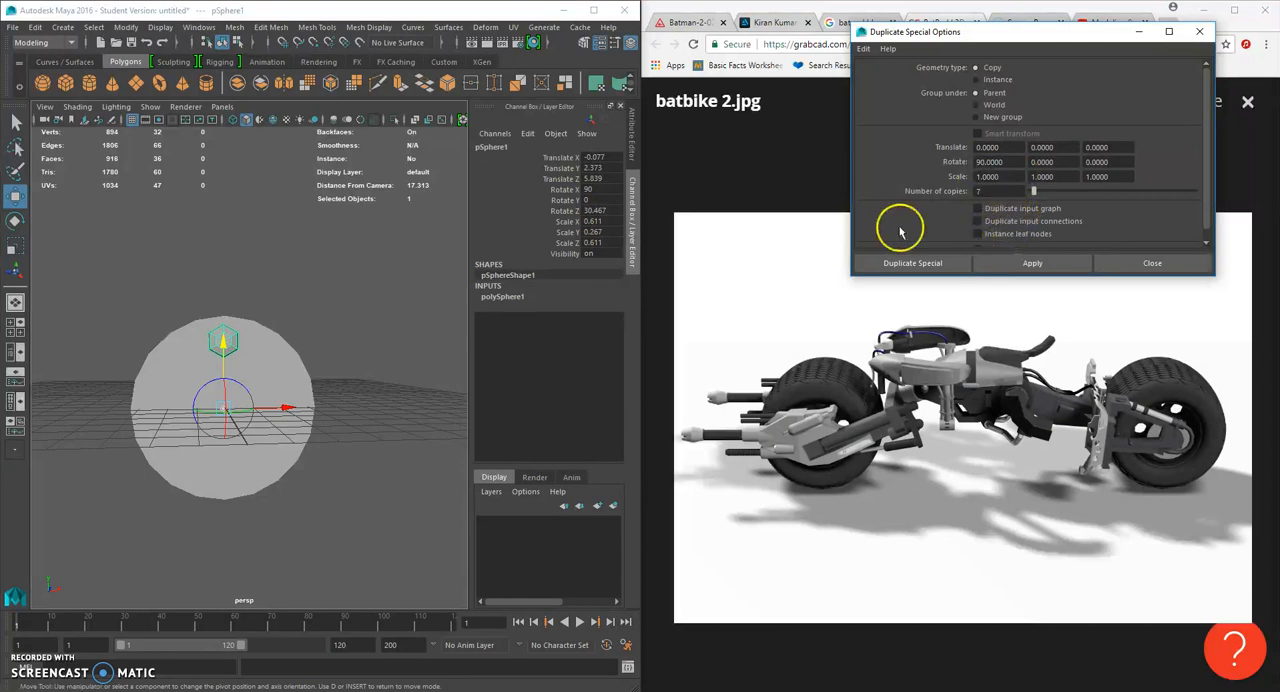
pyautogui.keyDown('alt'); pyautogui.moveTo(381, 315); pyautogui.dragTo(352, 428); pyautogui.keyUp('alt')
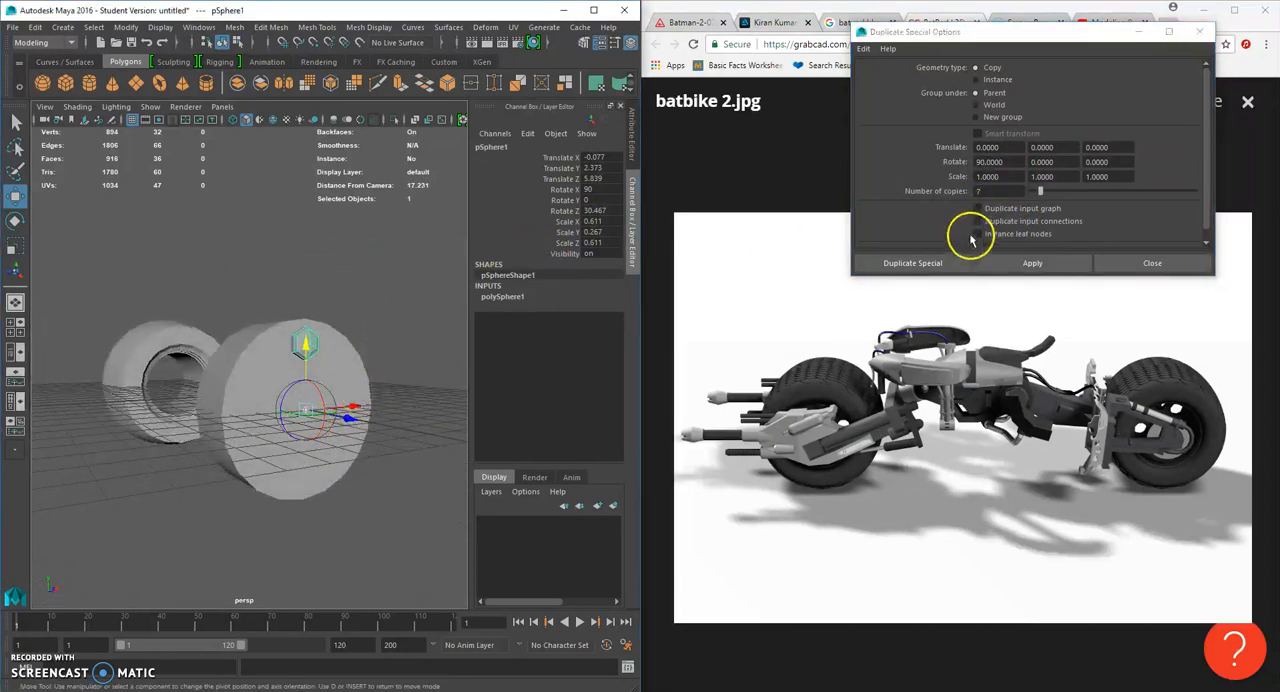
pyautogui.moveTo(1012, 163); pyautogui.dragTo(946, 163)
pyautogui.write('0')
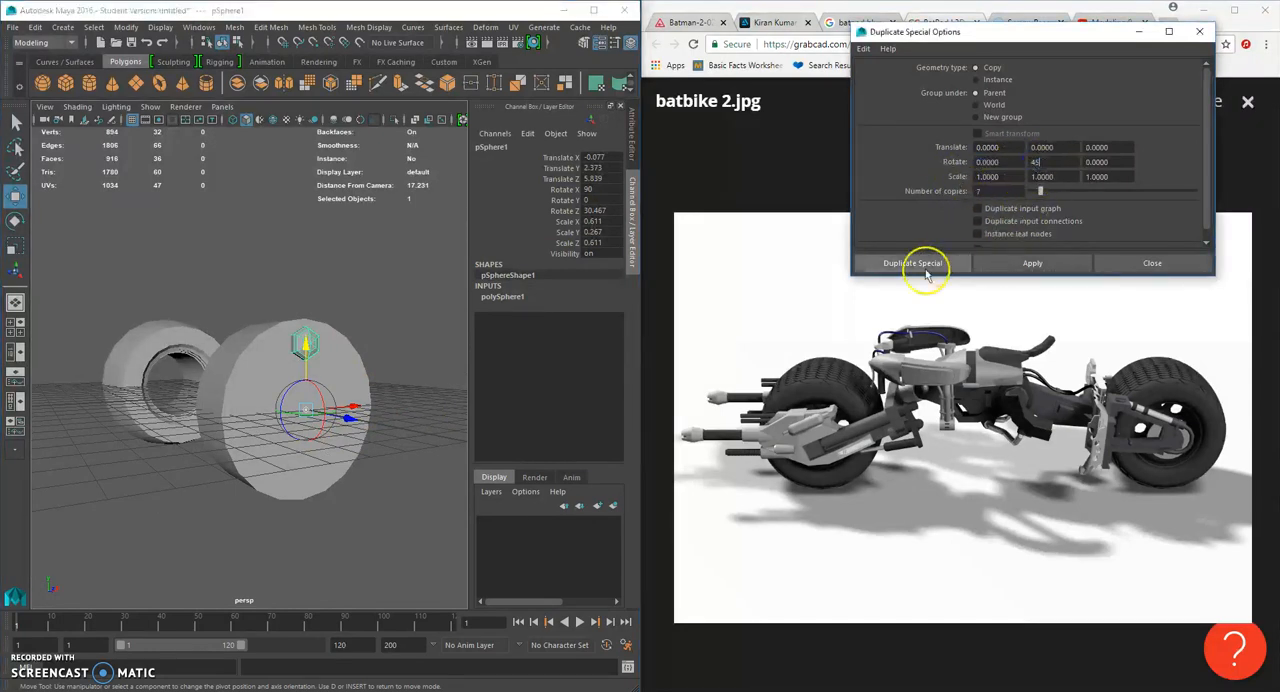
# - Try duplicating the rod with a 45-degree Y rotation, and undo the copies
pyautogui.click(914, 264)
pyautogui.keyDown('alt'); pyautogui.moveTo(345, 315); pyautogui.dragTo(352, 321); pyautogui.keyUp('alt')
pyautogui.hotkey('ctrl', 'z')
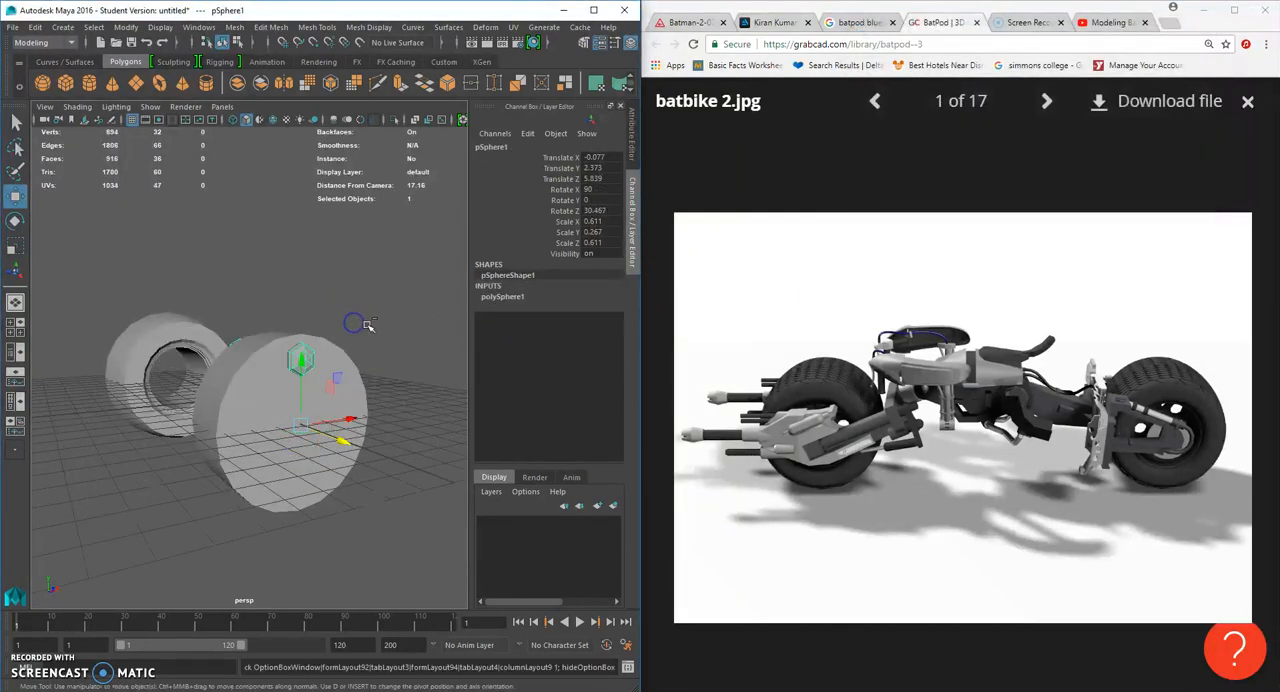
# - Duplicate the hexagonal rod around the hub with Duplicate Special, using 7 copies and rotation Y 0 and Z 45
pyautogui.click(37, 27)
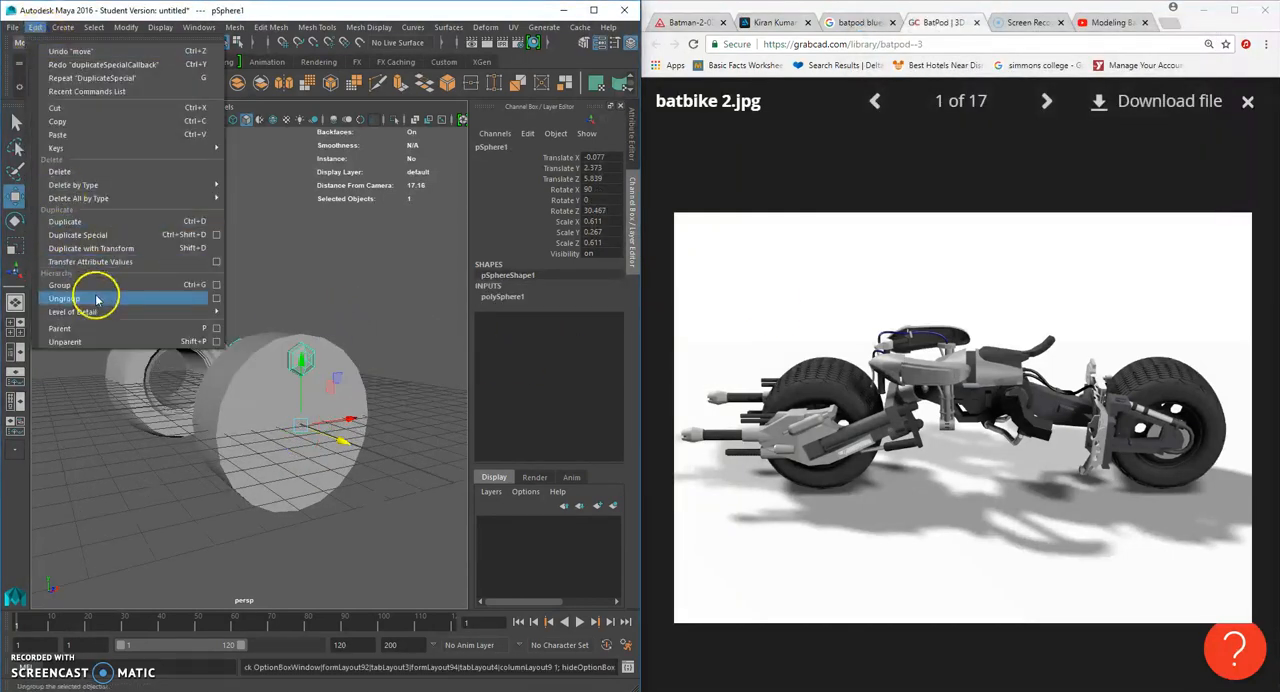
pyautogui.click(218, 235)
pyautogui.moveTo(1030, 168); pyautogui.dragTo(1073, 163)
pyautogui.write('0')
pyautogui.press('Tab')
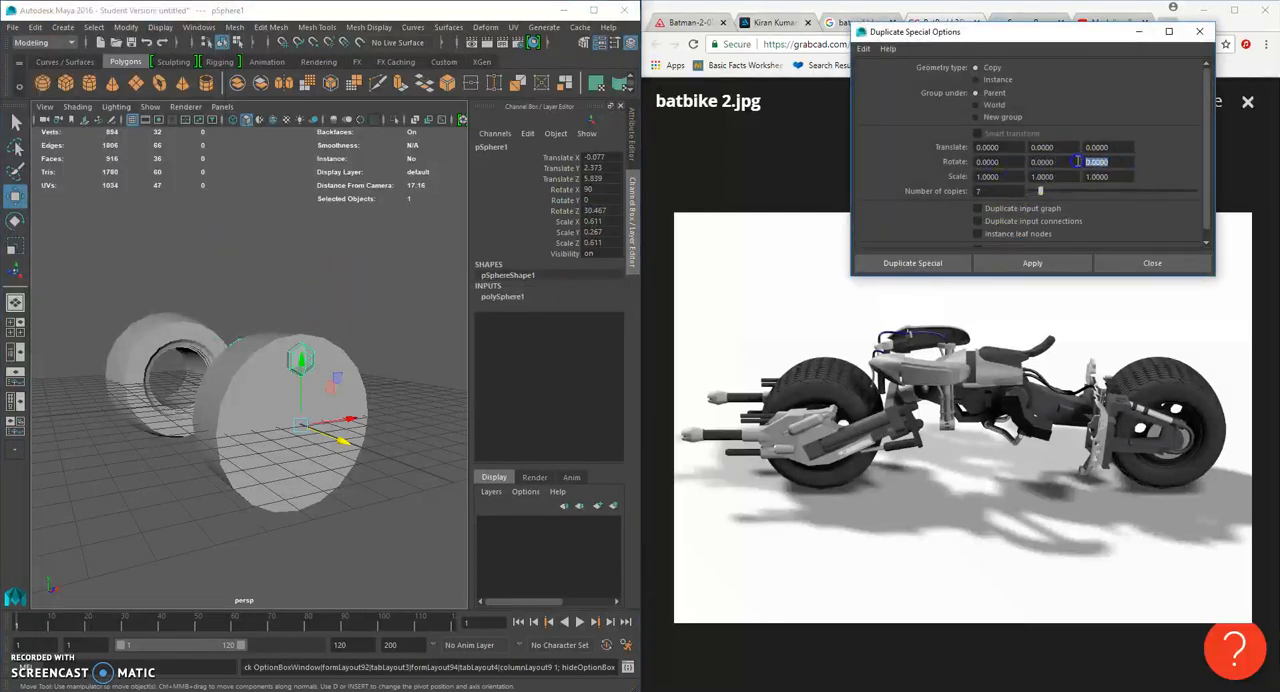
pyautogui.click(960, 260)
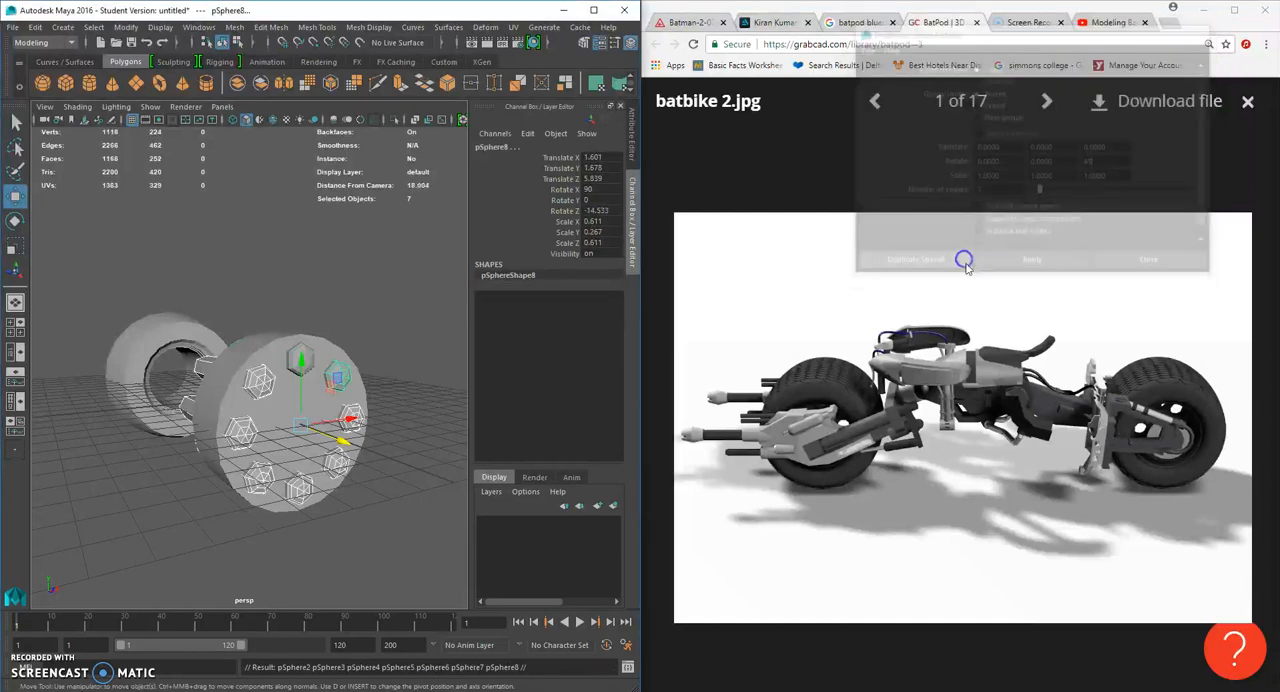
# - Select all eight hexagonal rods around the hub and combine them into one mesh
pyautogui.keyDown('alt'); pyautogui.moveTo(430, 320); pyautogui.dragTo(398, 330); pyautogui.keyUp('alt')
pyautogui.click(410, 362)
pyautogui.moveTo(275, 338)
pyautogui.keyDown('alt'); pyautogui.mouseDown()
pyautogui.moveTo(263, 337)
pyautogui.moveTo(289, 346)
pyautogui.mouseUp(); pyautogui.keyUp('alt')
pyautogui.click(263, 328)
pyautogui.keyDown('shift'); pyautogui.click(217, 344); pyautogui.keyUp('shift')
pyautogui.keyDown('shift'); pyautogui.click(197, 390); pyautogui.keyUp('shift')
pyautogui.keyDown('shift'); pyautogui.click(217, 443); pyautogui.keyUp('shift')
pyautogui.keyDown('shift'); pyautogui.click(265, 465); pyautogui.keyUp('shift')
pyautogui.keyDown('shift'); pyautogui.click(307, 440); pyautogui.keyUp('shift')
pyautogui.keyDown('shift'); pyautogui.click(323, 392); pyautogui.keyUp('shift')
pyautogui.keyDown('shift'); pyautogui.click(312, 335); pyautogui.keyUp('shift')
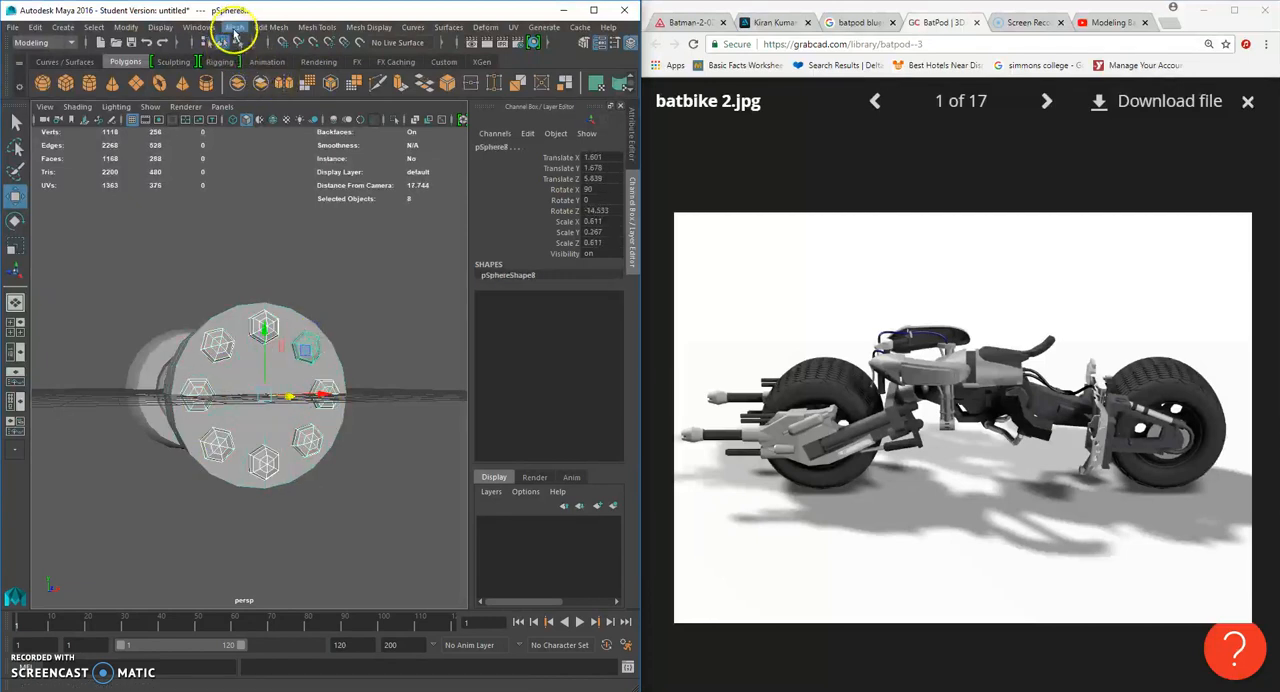
pyautogui.click(233, 27)
pyautogui.click(269, 73)
pyautogui.click(411, 301)
# - Subtract the combined rods from the hub cylinder with a Boolean Difference using reset settings
pyautogui.click(286, 380)
pyautogui.keyDown('alt'); pyautogui.moveTo(283, 381); pyautogui.dragTo(371, 329); pyautogui.keyUp('alt')
pyautogui.keyDown('shift'); pyautogui.click(371, 329); pyautogui.keyUp('shift')
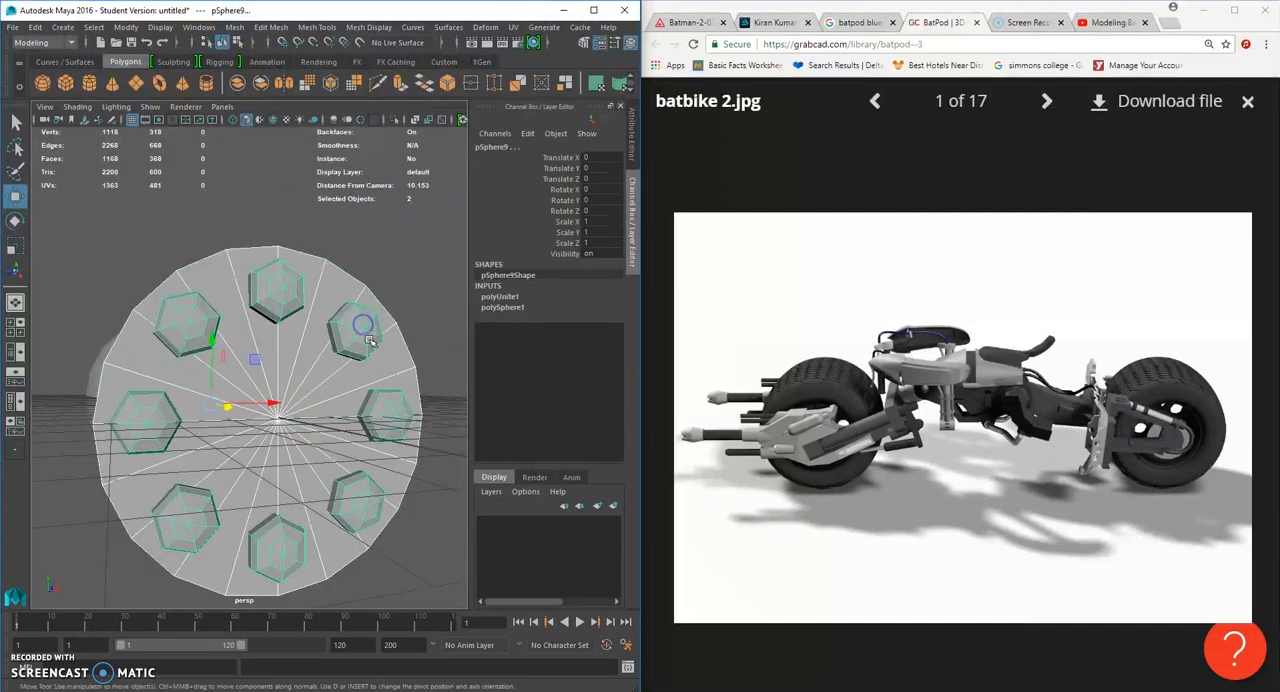
pyautogui.click(233, 27)
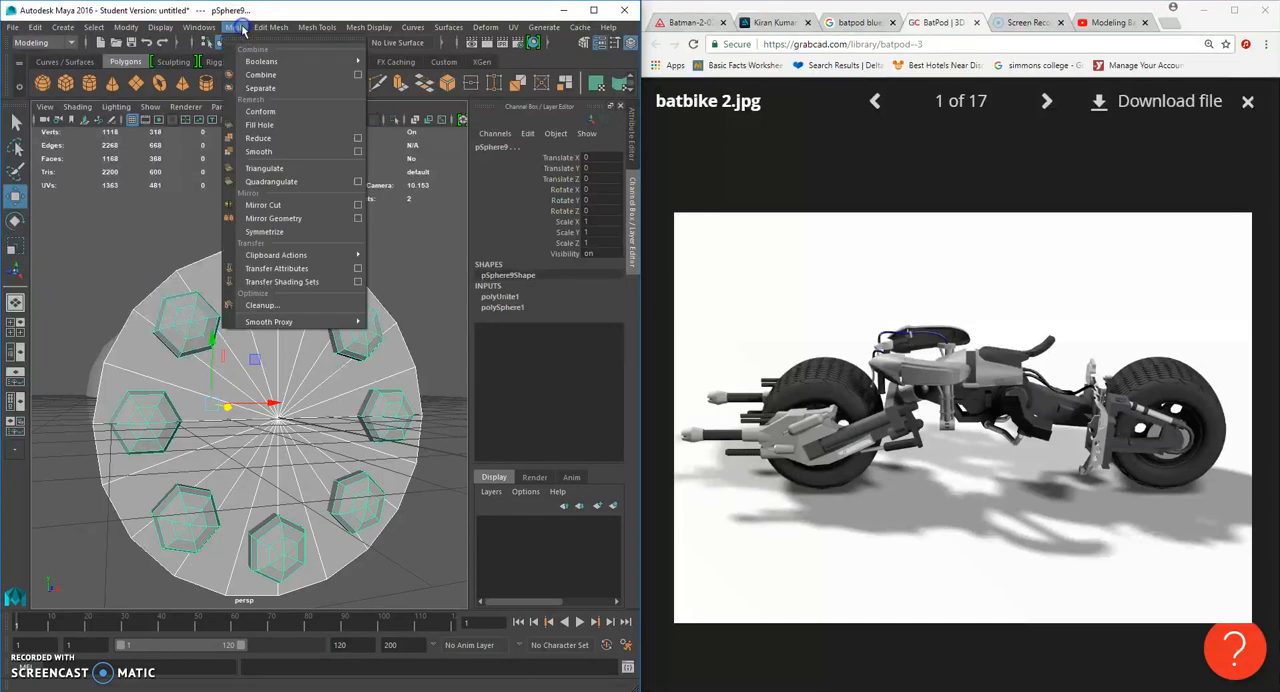
pyautogui.moveTo(266, 61)
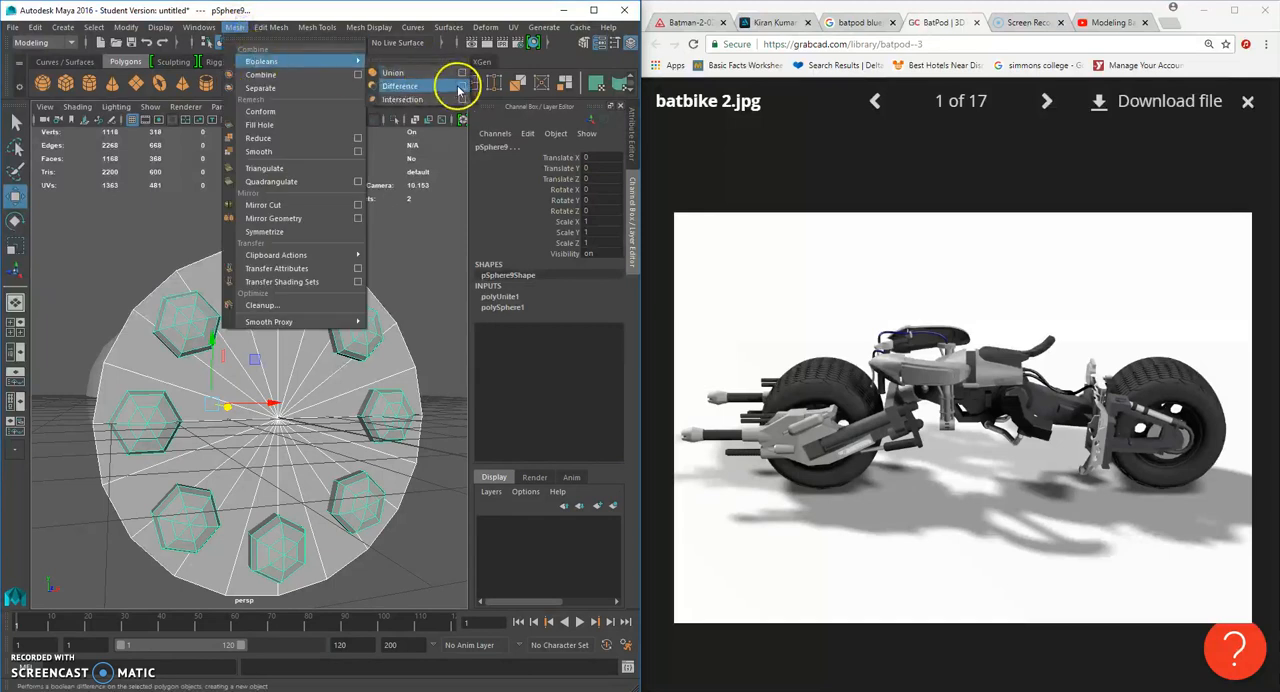
pyautogui.click(461, 86)
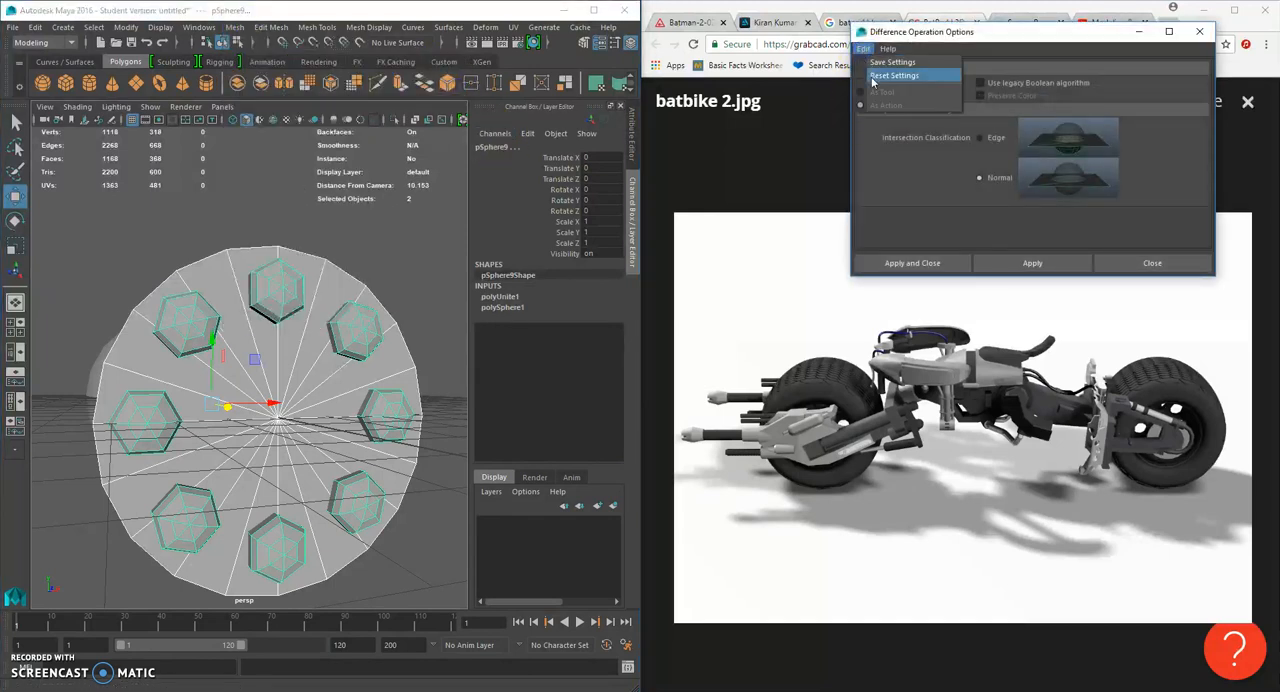
pyautogui.click(926, 264)
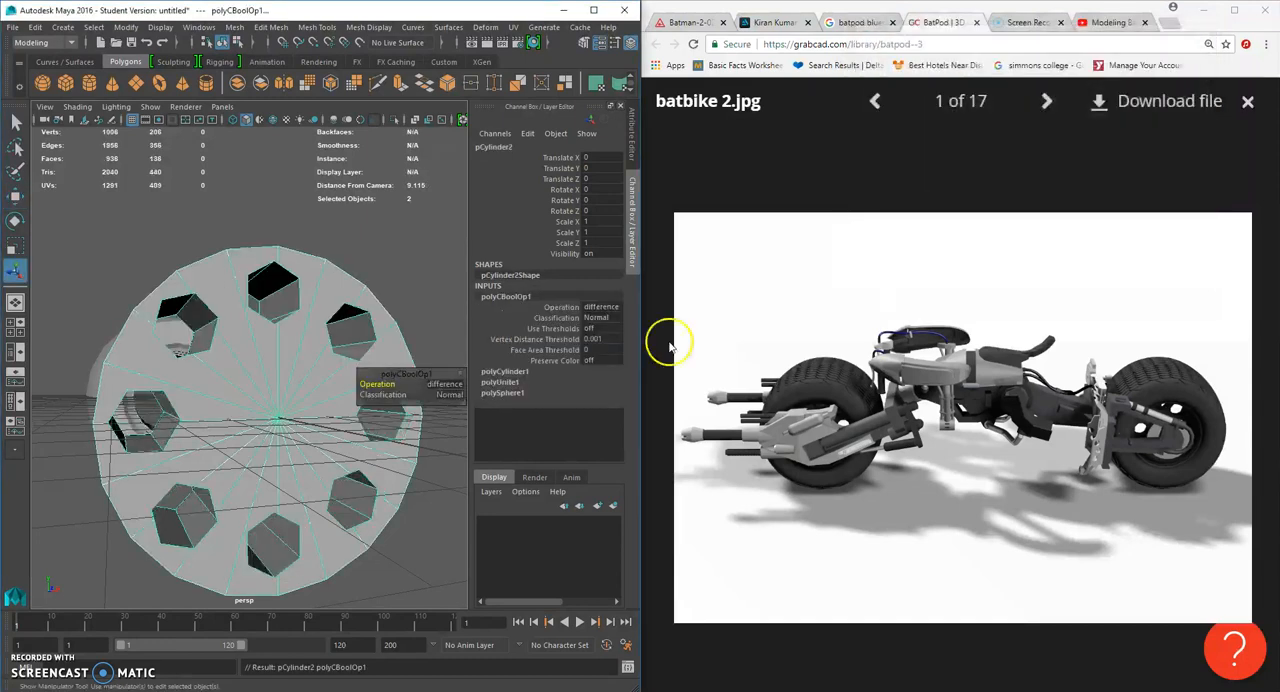
pyautogui.click(380, 245)
# - Examine the hexagonal holes in the hub and its placement relative to the wheel from several sides
pyautogui.keyDown('alt'); pyautogui.moveTo(380, 245); pyautogui.dragTo(326, 334); pyautogui.keyUp('alt')
pyautogui.moveTo(326, 334); pyautogui.dragTo(357, 319, button='right')
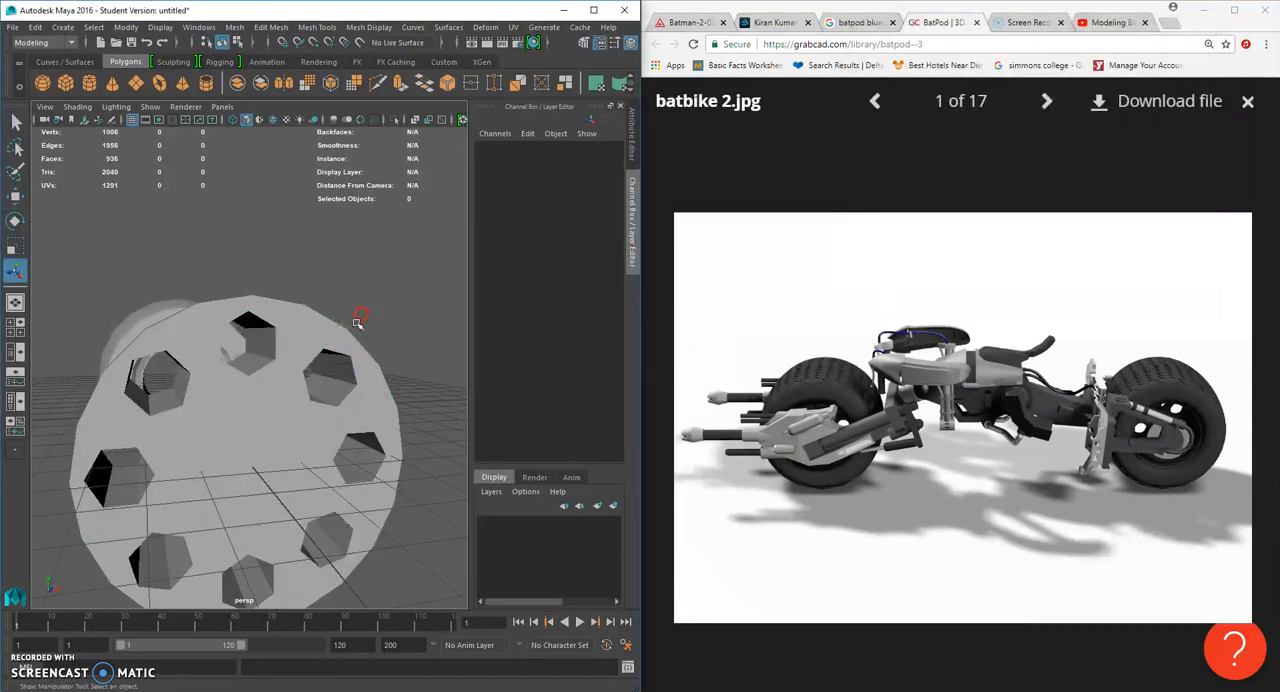
pyautogui.scroll(-8, 358, 322)
pyautogui.keyDown('alt'); pyautogui.moveTo(362, 330); pyautogui.dragTo(388, 374); pyautogui.keyUp('alt')
pyautogui.click(288, 390)
pyautogui.keyDown('alt'); pyautogui.moveTo(288, 390); pyautogui.dragTo(328, 406); pyautogui.keyUp('alt')
pyautogui.keyDown('alt'); pyautogui.moveTo(328, 406); pyautogui.dragTo(374, 377, button='right'); pyautogui.keyUp('alt')
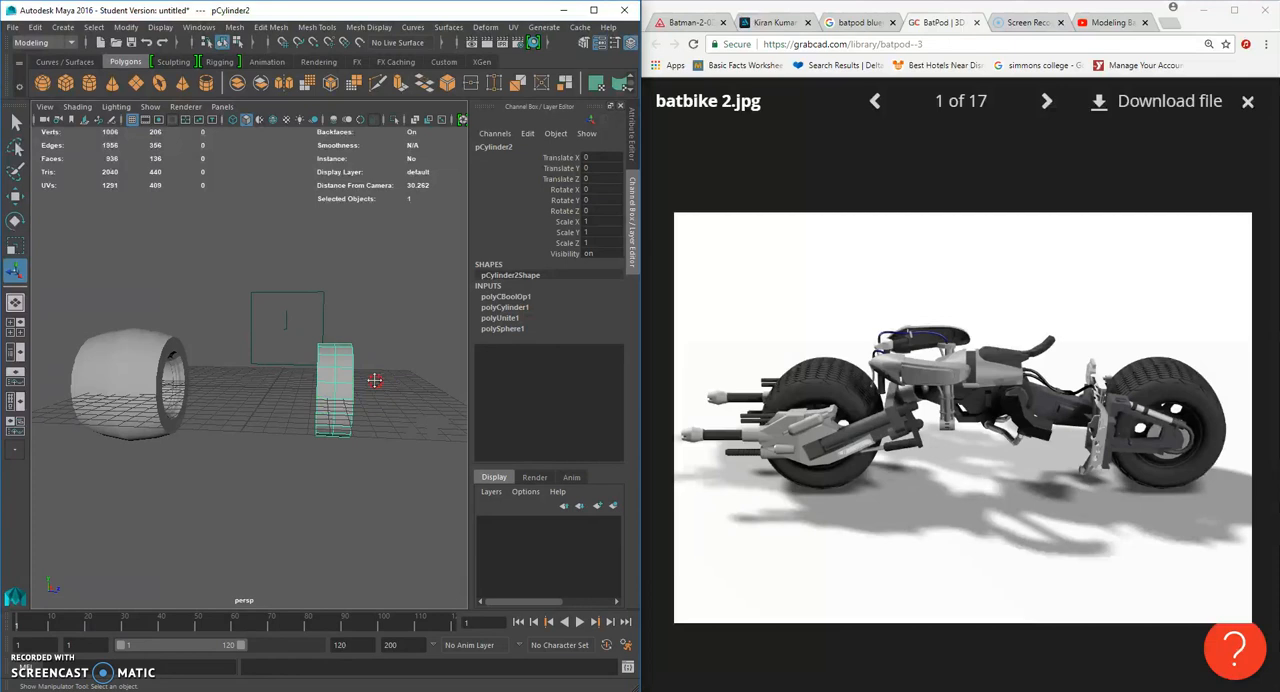
pyautogui.keyDown('alt'); pyautogui.moveTo(374, 377); pyautogui.dragTo(339, 357, button='middle'); pyautogui.keyUp('alt')
pyautogui.moveTo(296, 335); pyautogui.dragTo(299, 363, button='right')
pyautogui.moveTo(299, 363)
pyautogui.keyDown('alt'); pyautogui.mouseDown()
pyautogui.moveTo(399, 365)
pyautogui.moveTo(307, 362)
pyautogui.mouseUp(); pyautogui.keyUp('alt')
pyautogui.scroll(6, 349, 363)
pyautogui.scroll(-4, 357, 361)
pyautogui.moveTo(333, 337); pyautogui.dragTo(384, 320, button='right')
# - Move the perforated hub along Z back into the wheel's rim, to Z -14.04
pyautogui.keyDown('alt'); pyautogui.moveTo(420, 365); pyautogui.dragTo(258, 404); pyautogui.keyUp('alt')
pyautogui.click(334, 357)
pyautogui.scroll(-5, 333, 357)
pyautogui.click(17, 198)
pyautogui.scroll(4, 220, 361)
pyautogui.keyDown('alt'); pyautogui.moveTo(258, 404); pyautogui.dragTo(325, 418, button='middle'); pyautogui.keyUp('alt')
pyautogui.scroll(3, 324, 418)
pyautogui.keyDown('alt'); pyautogui.moveTo(322, 421); pyautogui.dragTo(171, 357); pyautogui.keyUp('alt')
pyautogui.click(18, 253)
pyautogui.scroll(2, 245, 370)
pyautogui.click(22, 197)
pyautogui.keyDown('alt'); pyautogui.moveTo(171, 357); pyautogui.dragTo(295, 270, button='middle'); pyautogui.keyUp('alt')
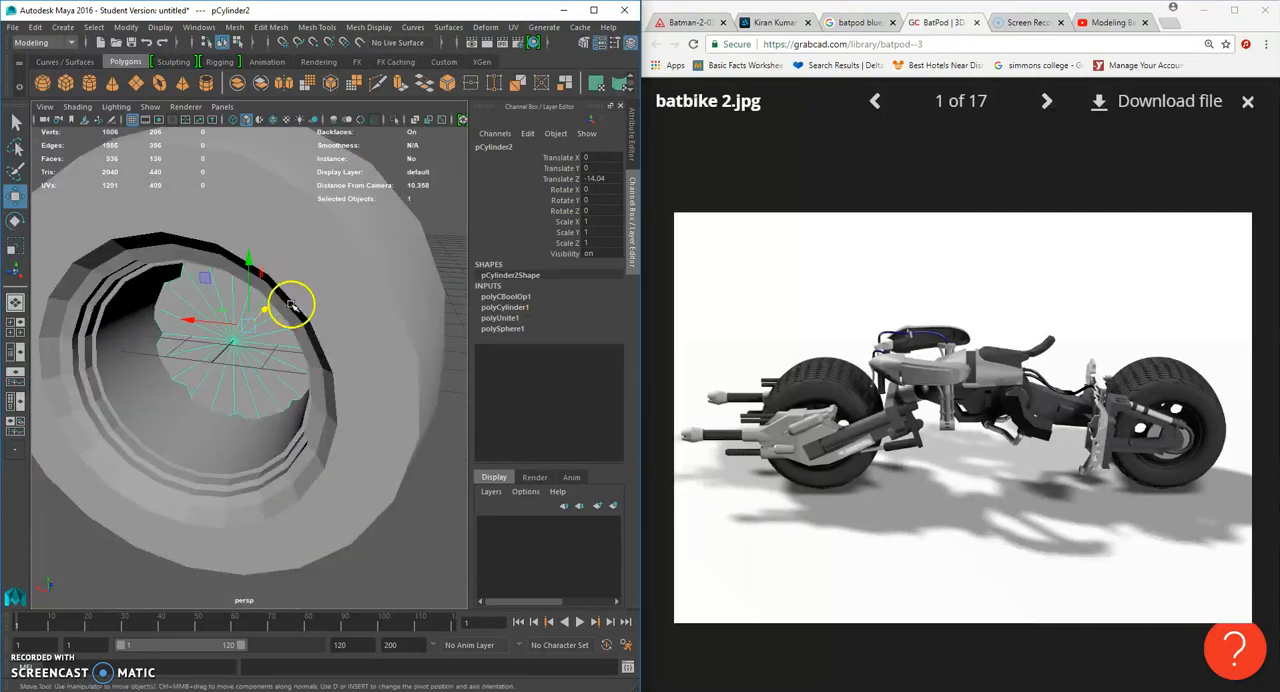
# - Scale the hub uniformly to about 0.646 so it fits inside the stepped rim with its holes exposed
pyautogui.scroll(-5, 291, 305)
pyautogui.keyDown('alt'); pyautogui.moveTo(348, 357); pyautogui.dragTo(246, 348); pyautogui.keyUp('alt')
pyautogui.scroll(5, 246, 348)
pyautogui.keyDown('alt'); pyautogui.moveTo(306, 410); pyautogui.dragTo(243, 356); pyautogui.keyUp('alt')
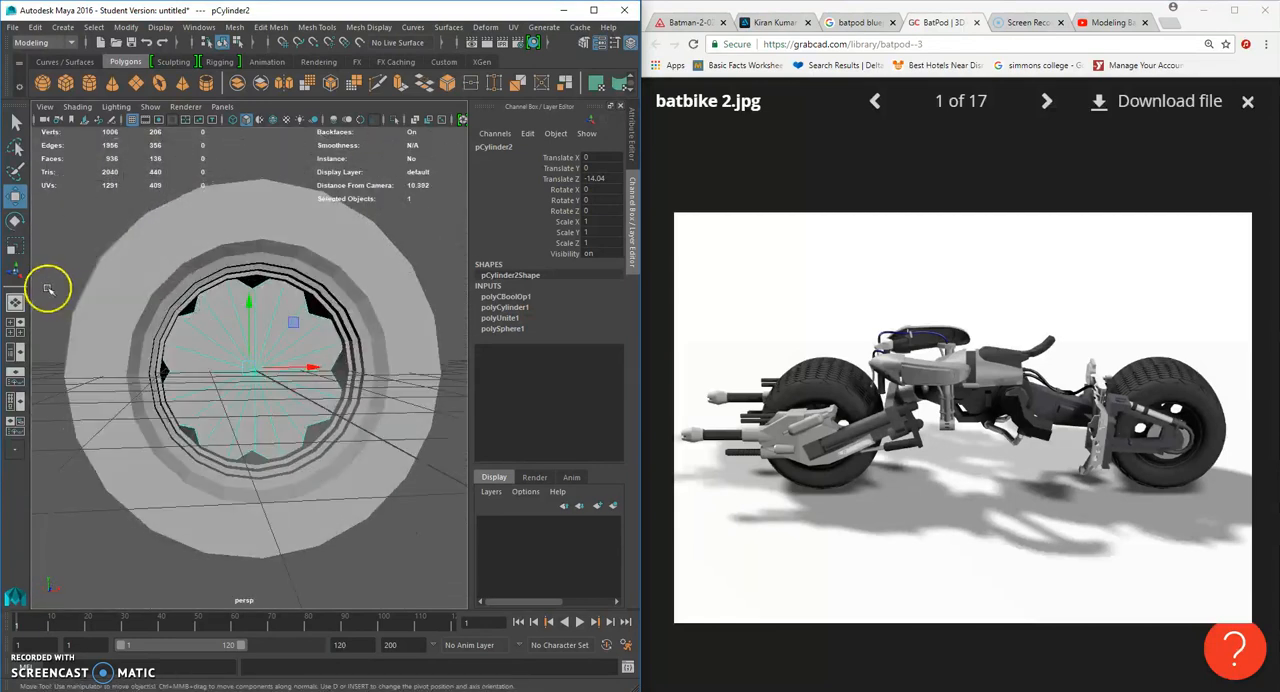
pyautogui.click(15, 245)
pyautogui.keyDown('alt'); pyautogui.moveTo(243, 429); pyautogui.dragTo(261, 398); pyautogui.keyUp('alt')
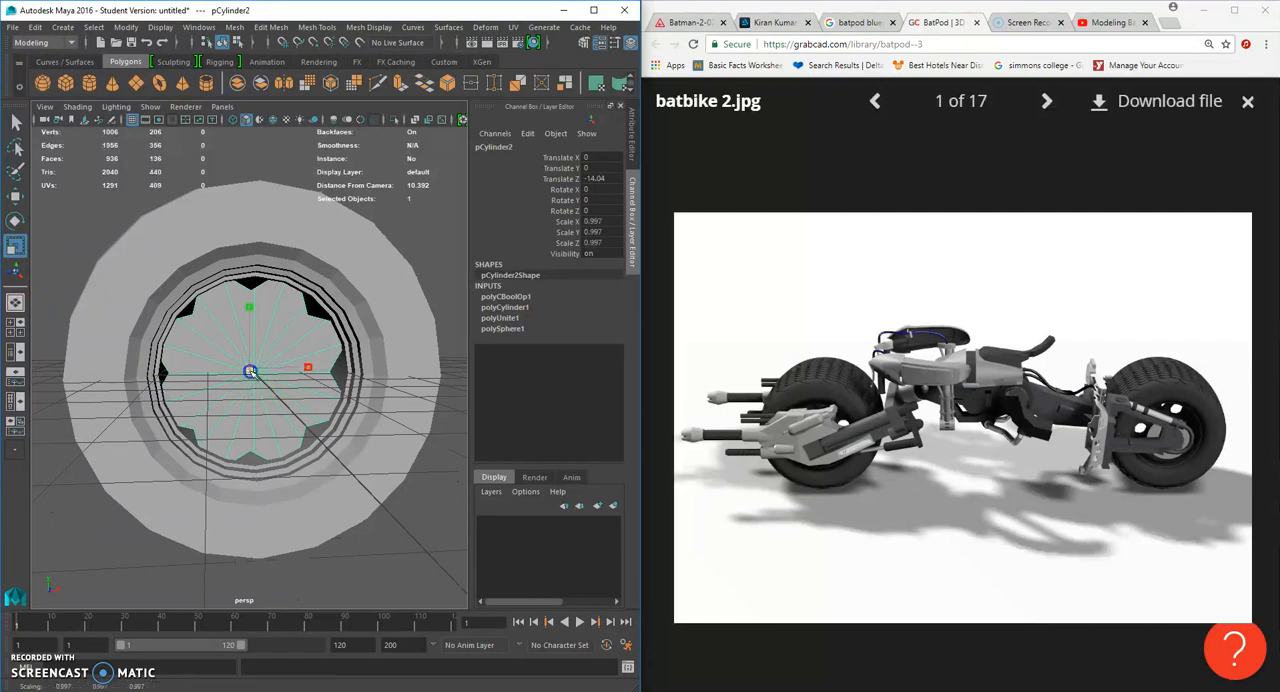
pyautogui.keyDown('alt'); pyautogui.moveTo(189, 361); pyautogui.dragTo(248, 370); pyautogui.keyUp('alt')
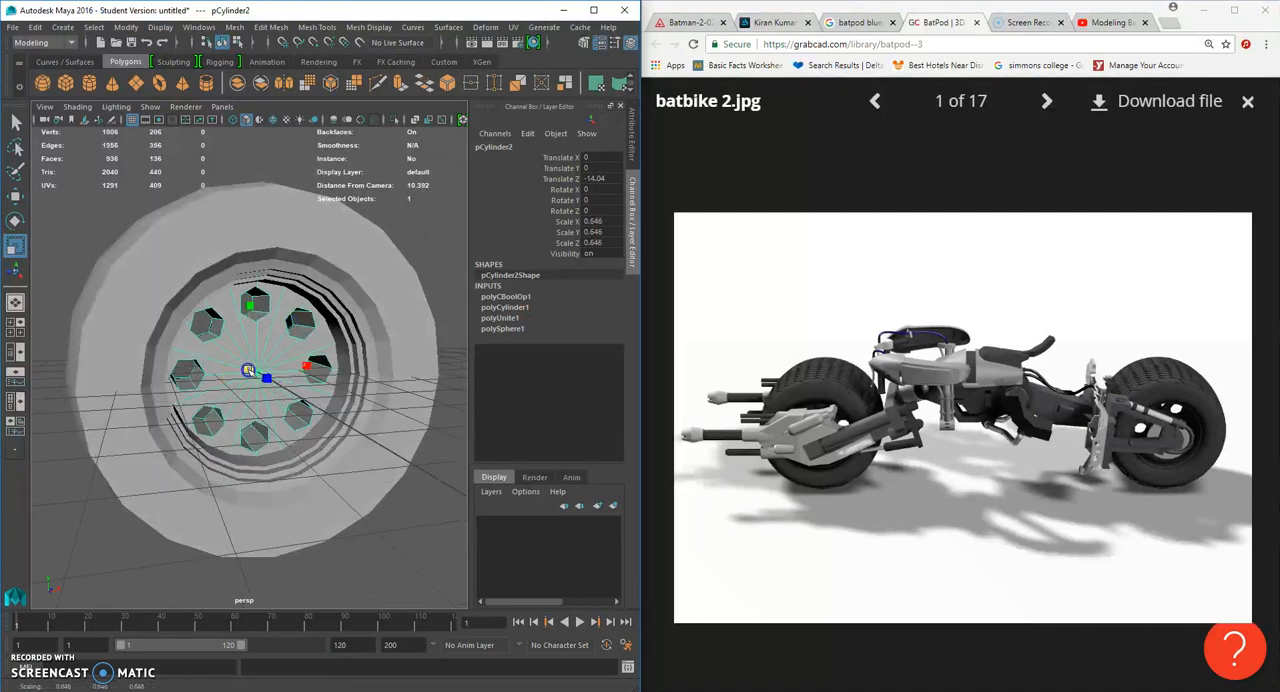
# - Turn on the smooth mesh preview for the tyre
pyautogui.click(435, 273)
pyautogui.scroll(-5, 435, 273)
pyautogui.keyDown('alt'); pyautogui.moveTo(434, 274); pyautogui.dragTo(412, 386); pyautogui.keyUp('alt')
pyautogui.click(322, 345)
pyautogui.press('3')
pyautogui.click(374, 346)
# - Examine the smoothed wheel and its hub holes against the reference image
pyautogui.scroll(3, 340, 371)
pyautogui.scroll(-5, 287, 375)
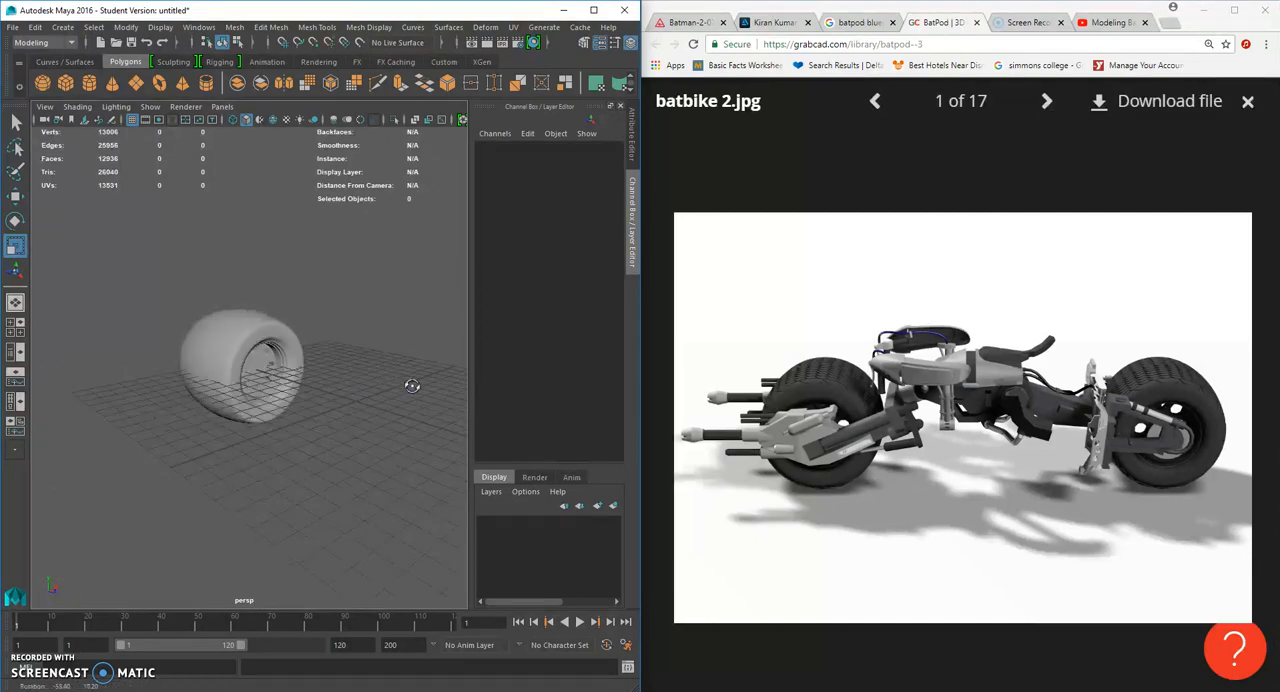
pyautogui.keyDown('alt'); pyautogui.moveTo(300, 397); pyautogui.dragTo(326, 374); pyautogui.keyUp('alt')
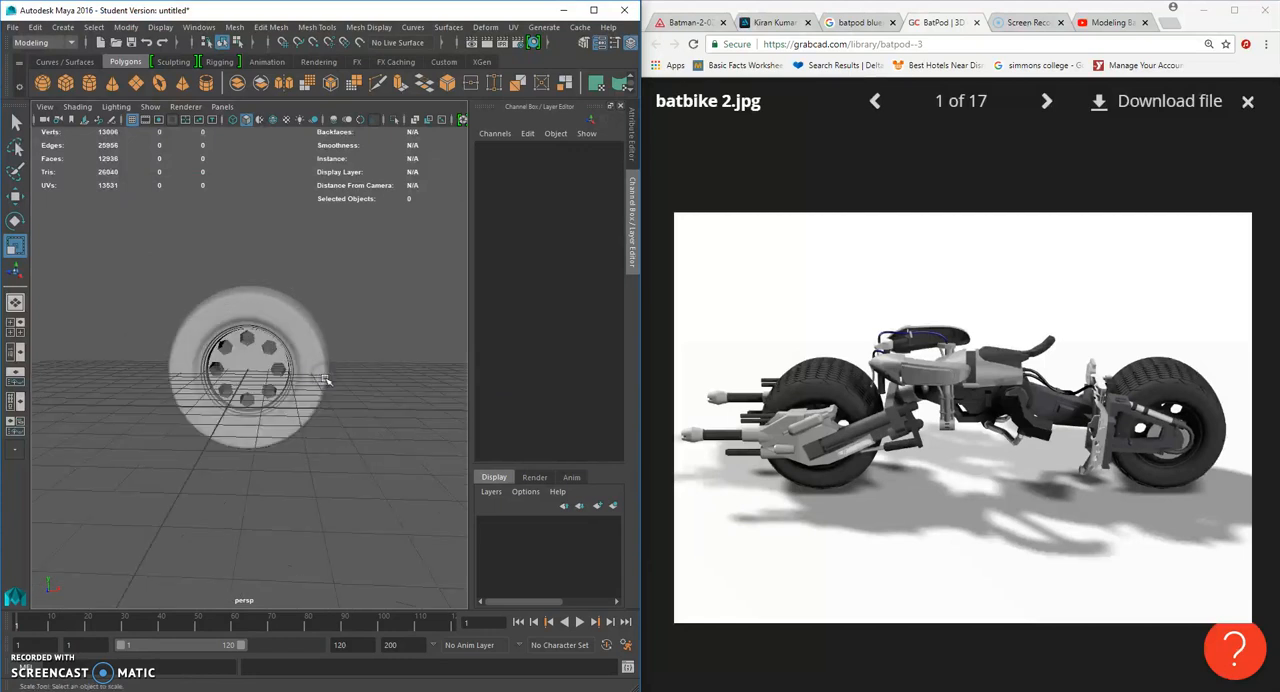
pyautogui.scroll(4, 326, 372)
pyautogui.scroll(-5, 364, 394)
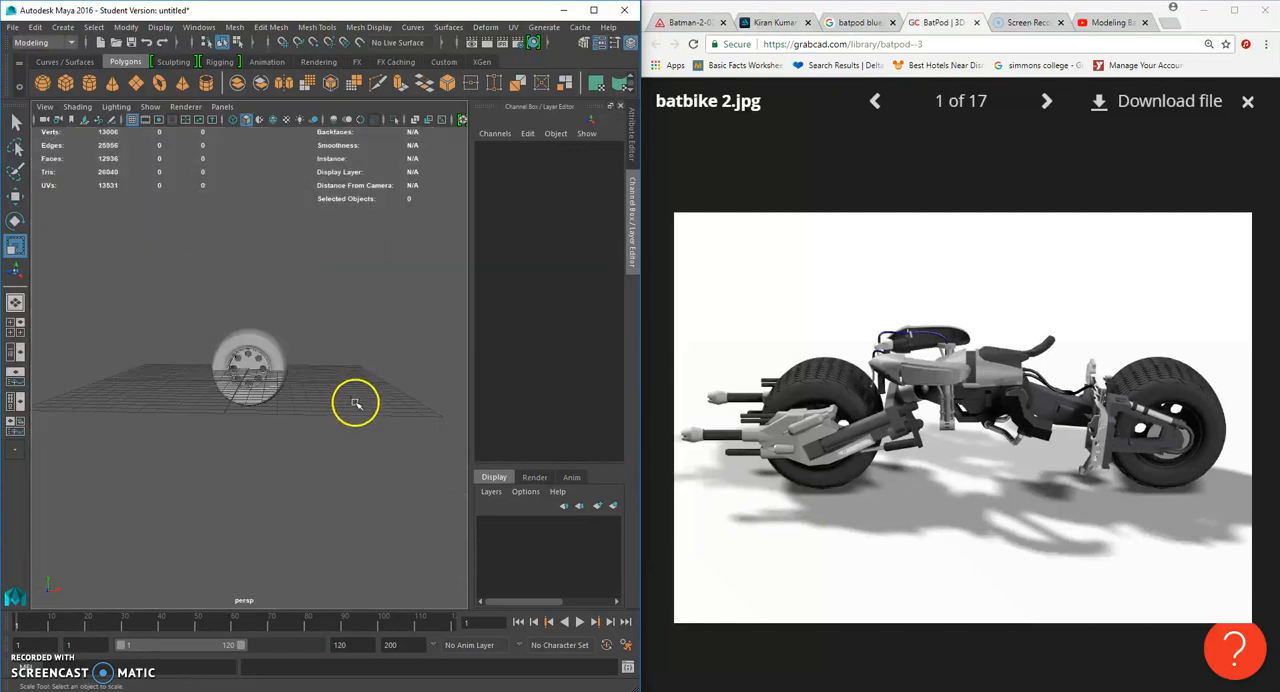
pyautogui.scroll(4, 355, 403)
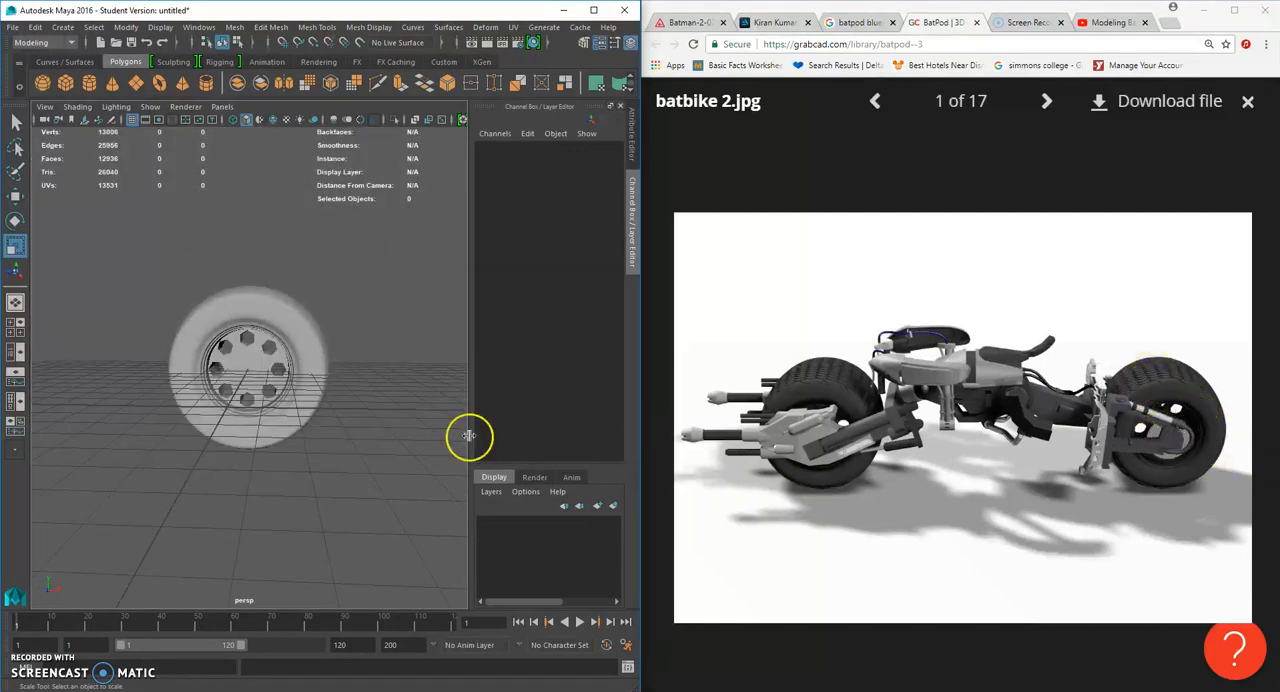
pyautogui.scroll(5, 300, 391)
pyautogui.scroll(-1, 300, 387)
pyautogui.moveTo(300, 387)
pyautogui.keyDown('alt'); pyautogui.mouseDown()
pyautogui.moveTo(334, 386)
pyautogui.moveTo(297, 403)
pyautogui.moveTo(298, 389)
pyautogui.mouseUp(); pyautogui.keyUp('alt')
# - Stretch the hub along Z to a scale of about 2.678 and shift it to Z -14.691
pyautogui.click(284, 376)
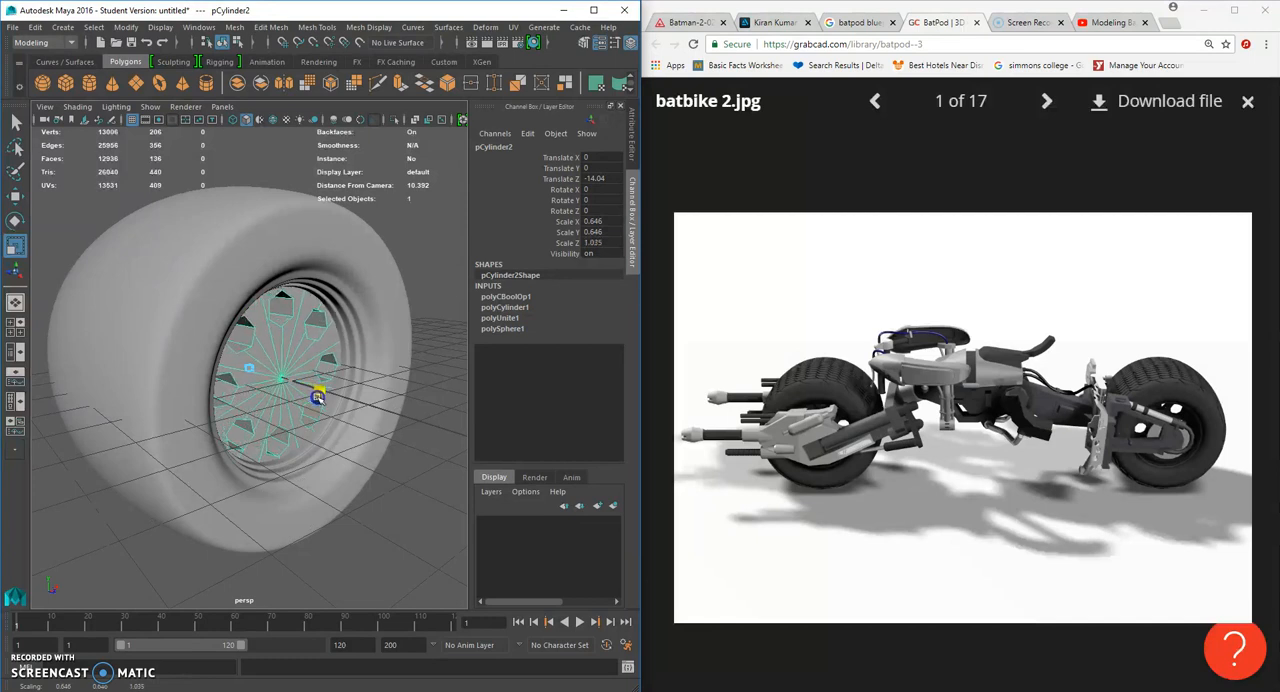
pyautogui.click(420, 500)
pyautogui.scroll(-3, 420, 500)
pyautogui.keyDown('alt'); pyautogui.moveTo(420, 500); pyautogui.dragTo(300, 491); pyautogui.keyUp('alt')
pyautogui.click(255, 400)
pyautogui.keyDown('alt'); pyautogui.moveTo(218, 400); pyautogui.dragTo(241, 361); pyautogui.keyUp('alt')
pyautogui.click(16, 197)
# - In the wireframe side view, select the vertices at the hub's protruding end and move them inward to just inside the tyre's side
pyautogui.press('4')
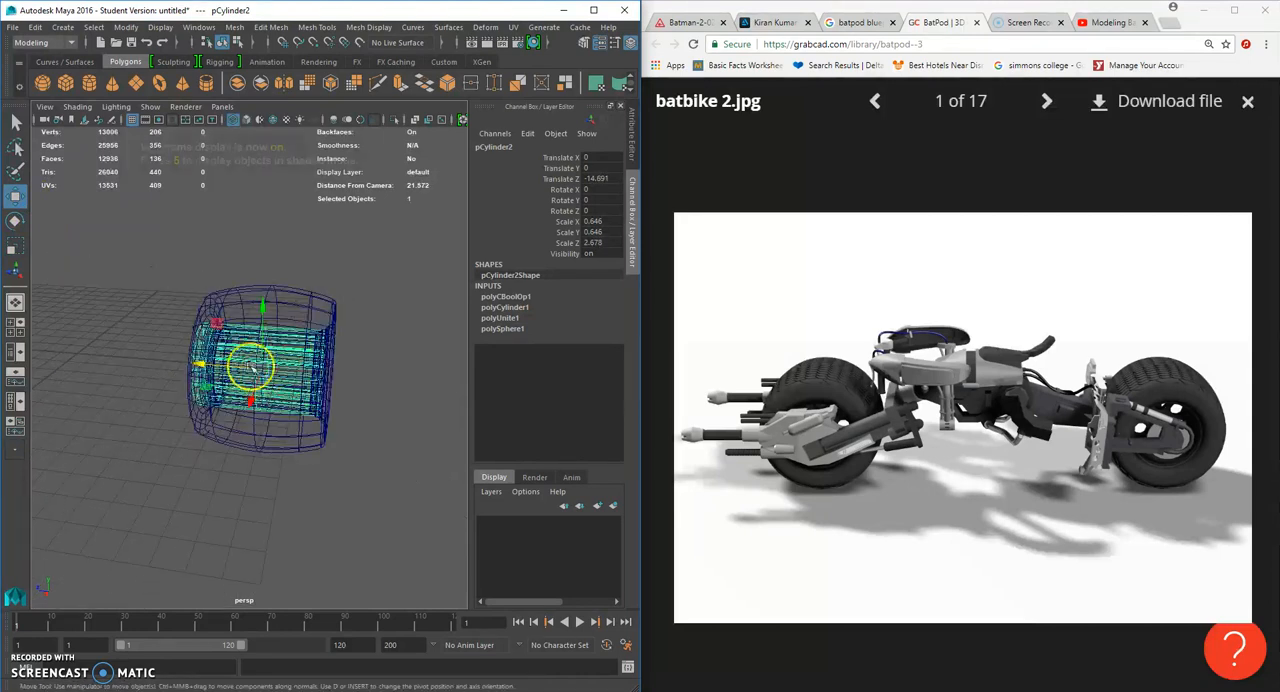
pyautogui.press('space')
pyautogui.click(290, 396)
pyautogui.press('space')
pyautogui.click(351, 423)
pyautogui.rightClick(287, 349)
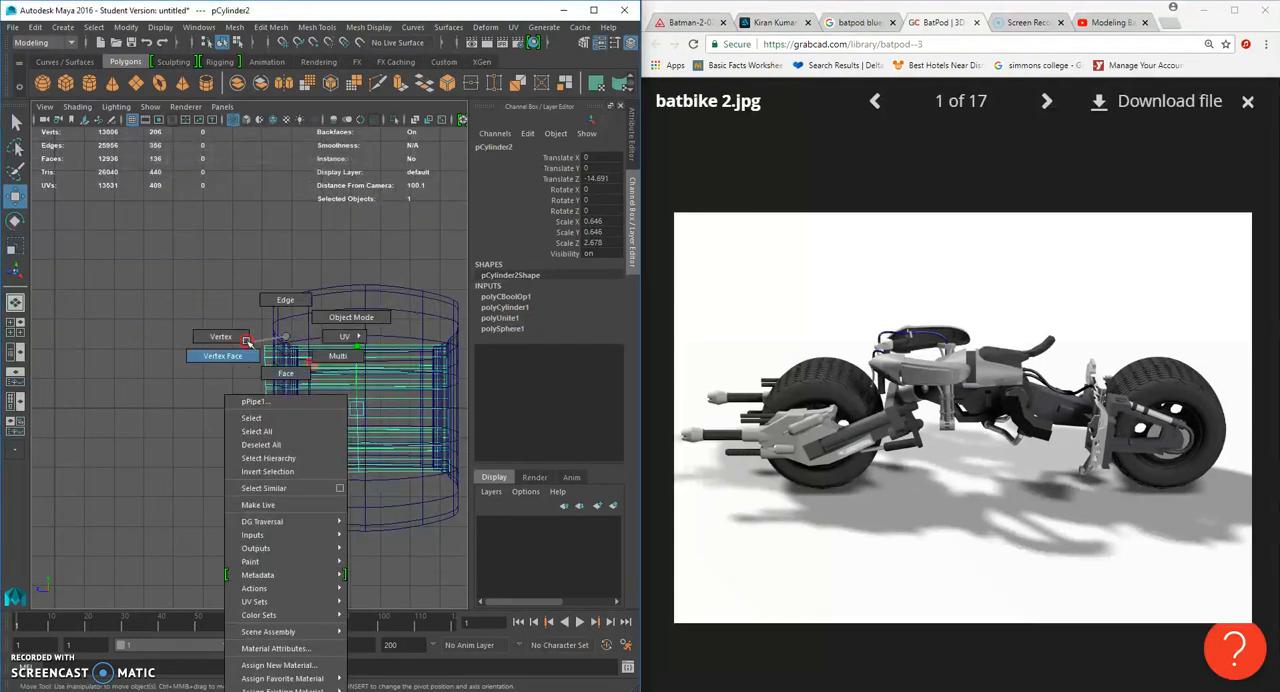
pyautogui.click(271, 466)
pyautogui.click(191, 462)
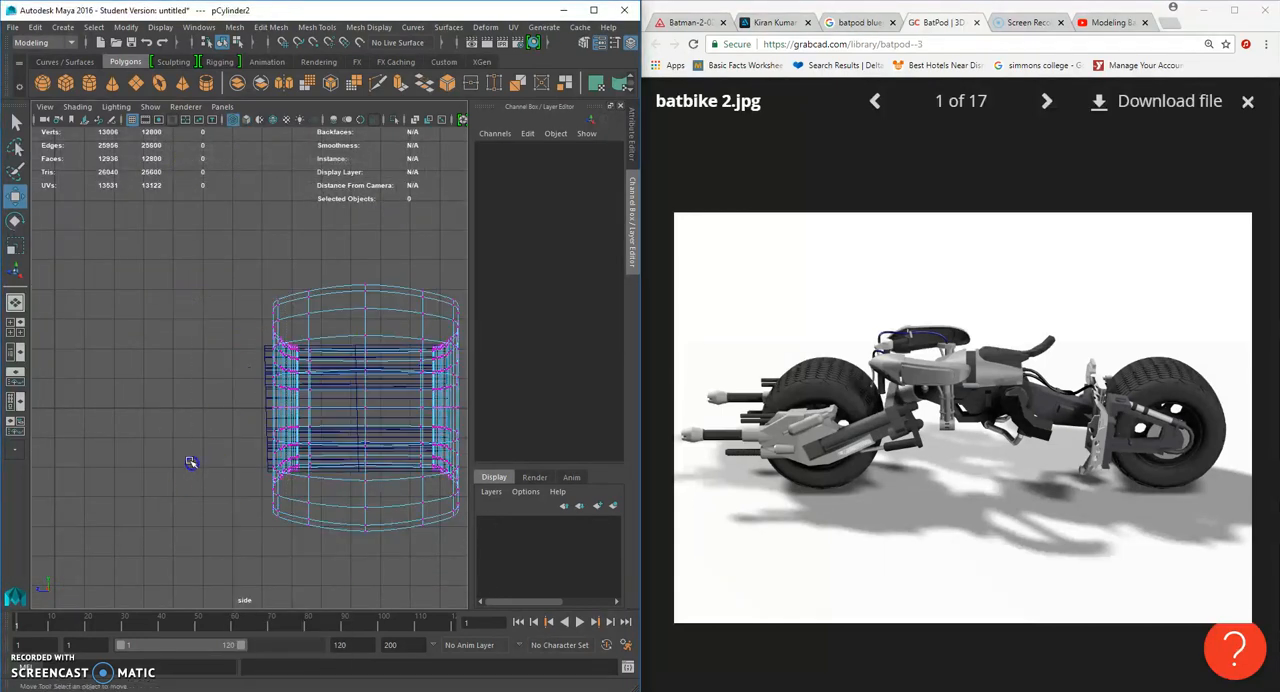
pyautogui.click(267, 381)
pyautogui.moveTo(268, 380); pyautogui.dragTo(206, 338, button='right')
pyautogui.moveTo(209, 320); pyautogui.dragTo(286, 501)
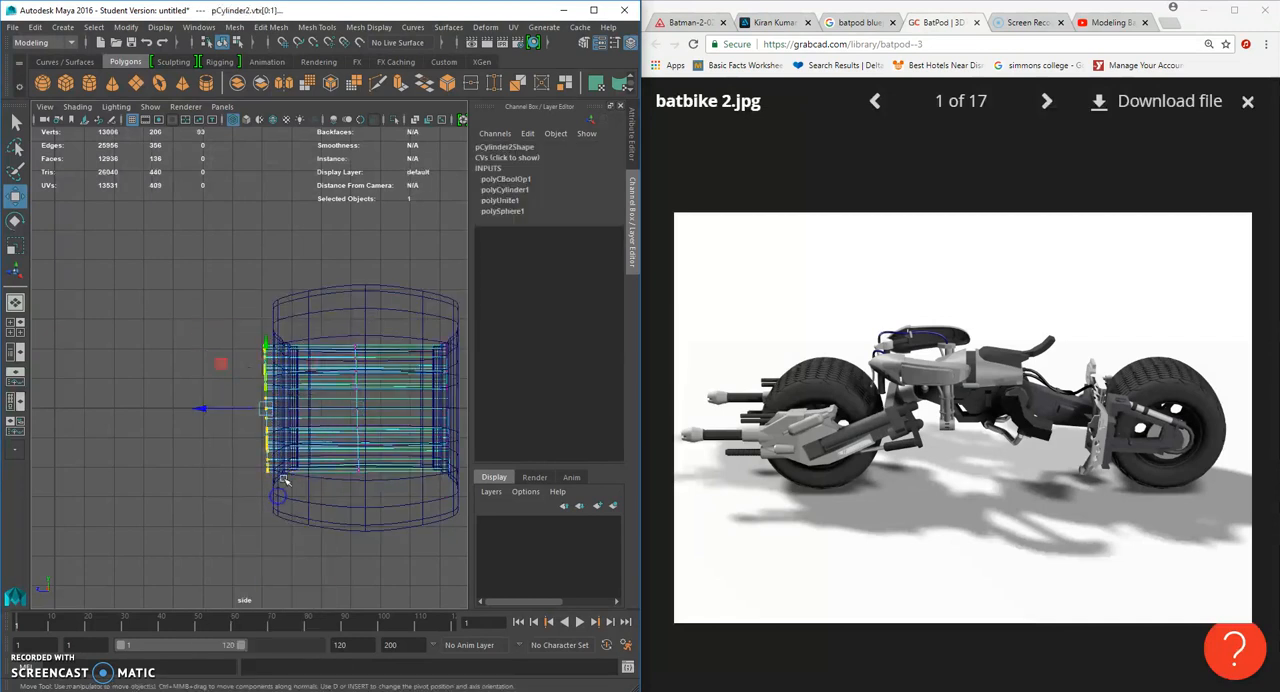
pyautogui.scroll(2, 284, 480)
pyautogui.moveTo(206, 418); pyautogui.dragTo(217, 419)
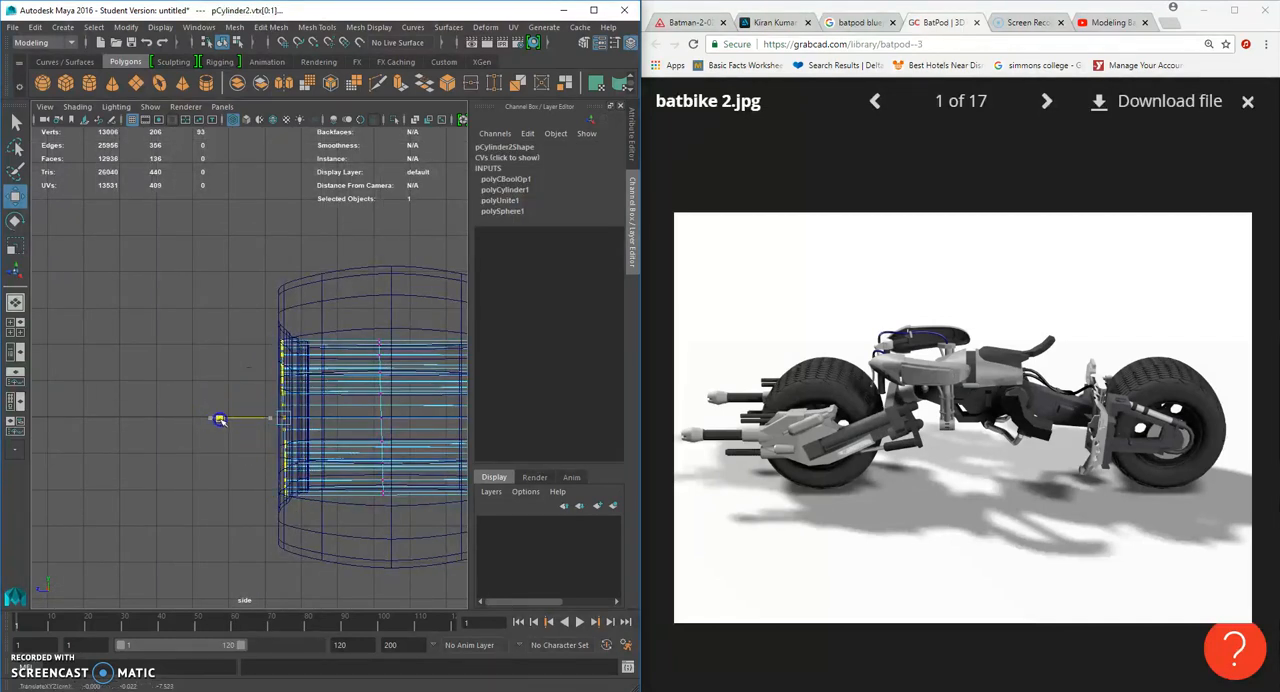
# - Select the vertices at the opposite end of the hub in the side view
pyautogui.keyDown('alt'); pyautogui.moveTo(325, 425); pyautogui.dragTo(78, 420, button='middle'); pyautogui.keyUp('alt')
pyautogui.moveTo(190, 314); pyautogui.dragTo(245, 505)
pyautogui.click(367, 418)
# - Return to the shaded perspective view and examine how the hub and its holes sit in the wheel
pyautogui.press('space')
pyautogui.press('space')
pyautogui.keyDown('alt'); pyautogui.moveTo(352, 370); pyautogui.dragTo(280, 375); pyautogui.keyUp('alt')
pyautogui.moveTo(293, 365); pyautogui.dragTo(367, 306, button='right')
pyautogui.press('5')
pyautogui.scroll(4, 360, 363)
pyautogui.moveTo(346, 361)
pyautogui.keyDown('alt'); pyautogui.mouseDown()
pyautogui.moveTo(271, 351)
pyautogui.moveTo(300, 360)
pyautogui.moveTo(235, 362)
pyautogui.mouseUp(); pyautogui.keyUp('alt')
pyautogui.click(300, 360)
pyautogui.press('r')
pyautogui.click(327, 514)
pyautogui.keyDown('alt'); pyautogui.moveTo(380, 588); pyautogui.dragTo(380, 494, button='right'); pyautogui.keyUp('alt')
pyautogui.keyDown('alt'); pyautogui.moveTo(380, 494); pyautogui.dragTo(335, 488); pyautogui.keyUp('alt')
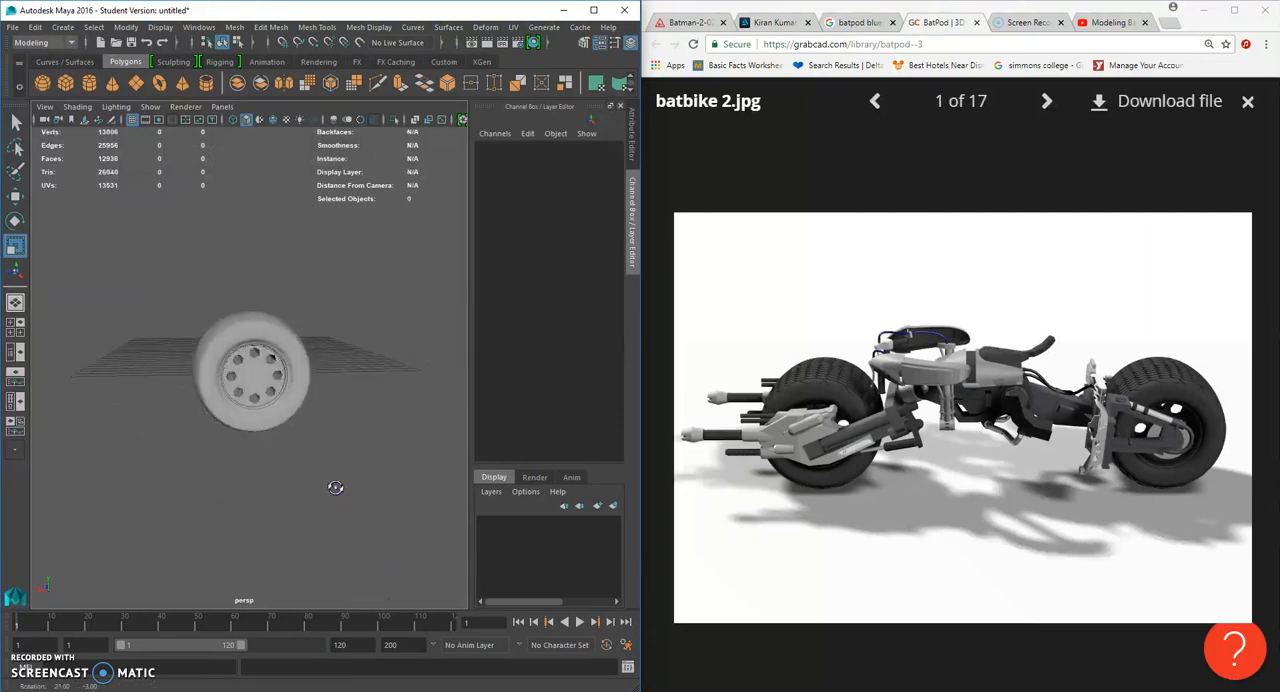